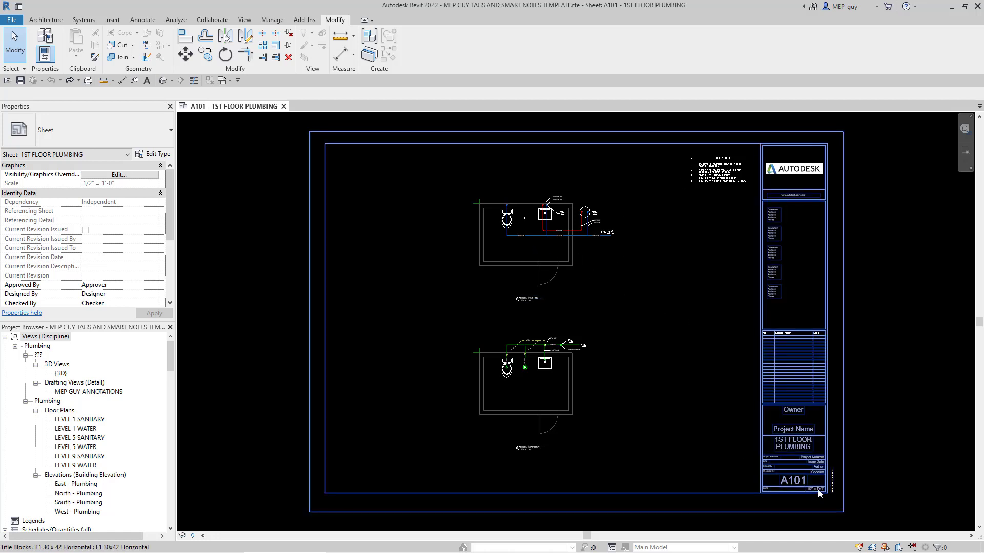
# Step: Inspect the title block and plans on sheet A101, activating the LEVEL 1 WATER view within the sheet and deactivating it again
pyautogui.scroll(3, 818, 490)
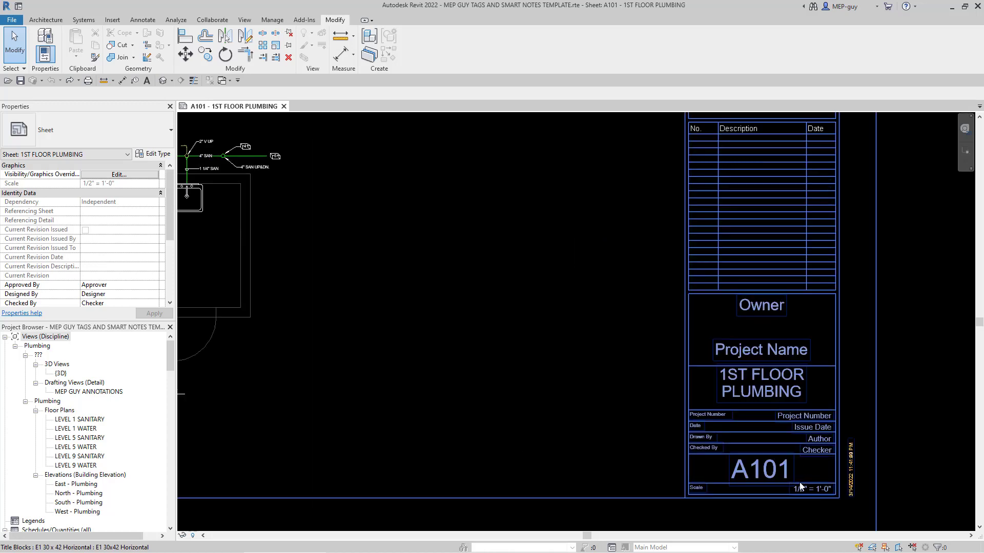
pyautogui.scroll(-3, 799, 482)
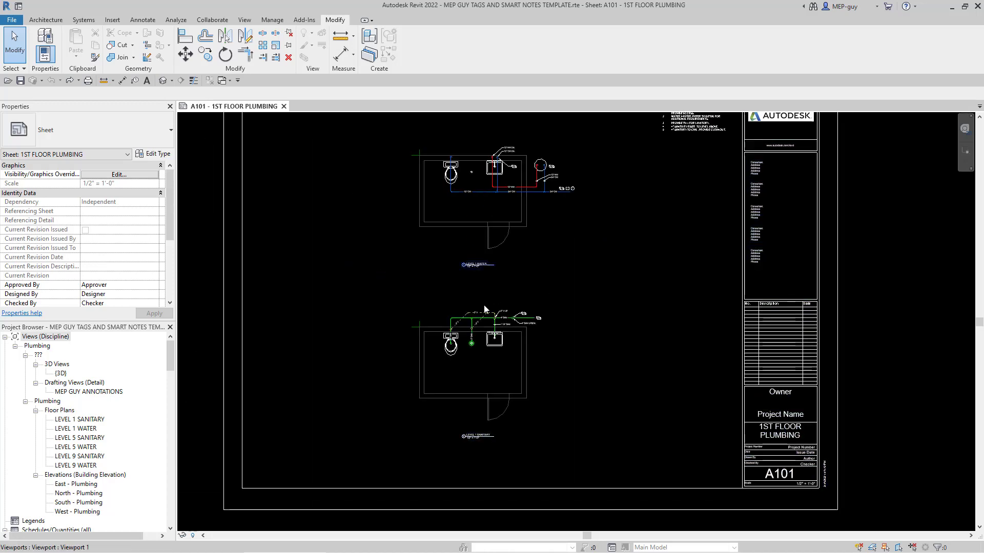
pyautogui.scroll(-1, 515, 366)
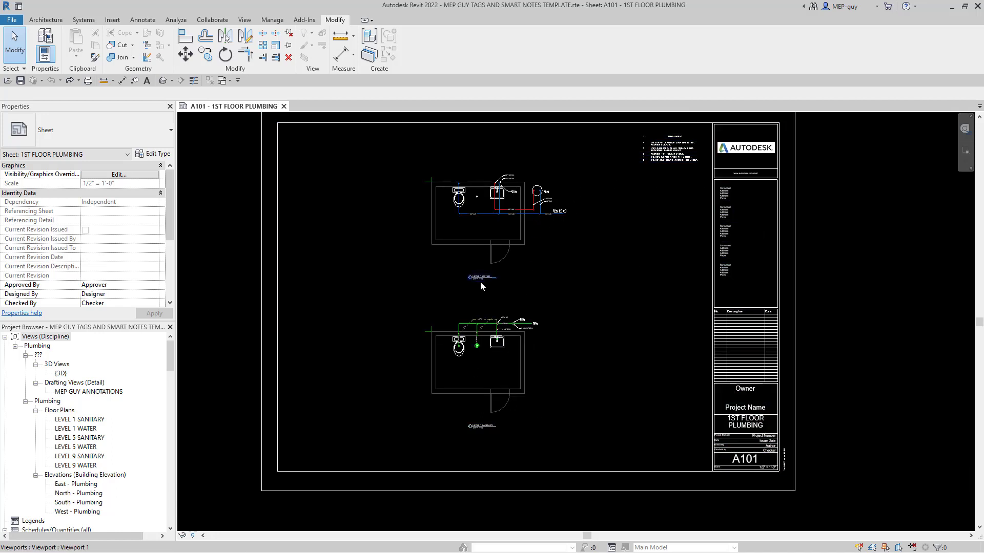
pyautogui.scroll(5, 518, 205)
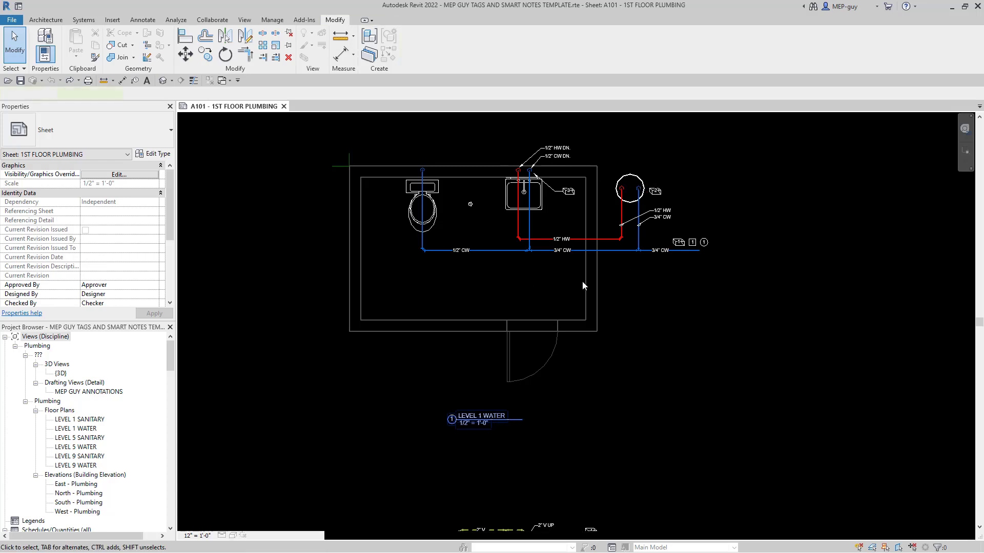
pyautogui.doubleClick(453, 318)
pyautogui.scroll(-2, 453, 319)
pyautogui.scroll(1, 557, 240)
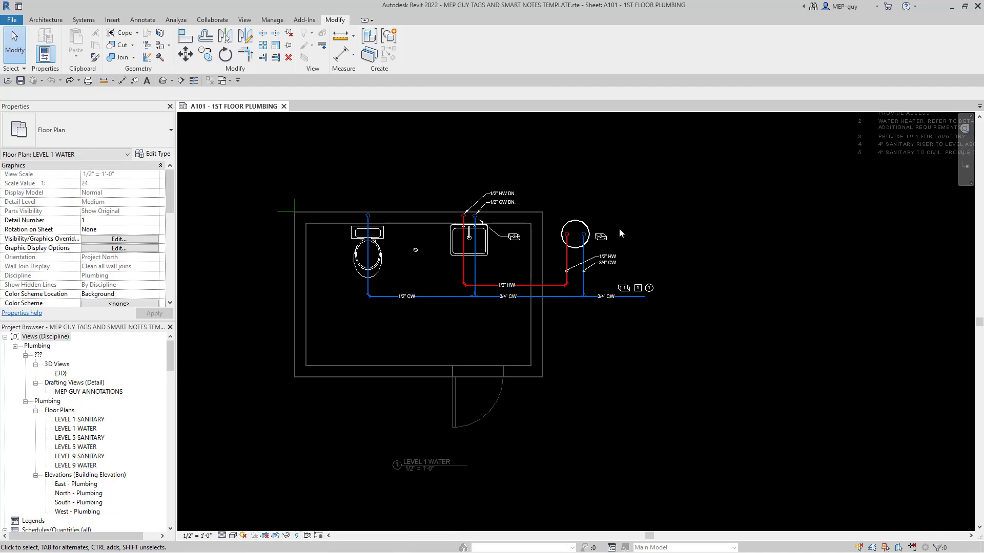
pyautogui.scroll(-1, 619, 228)
pyautogui.scroll(-2, 555, 315)
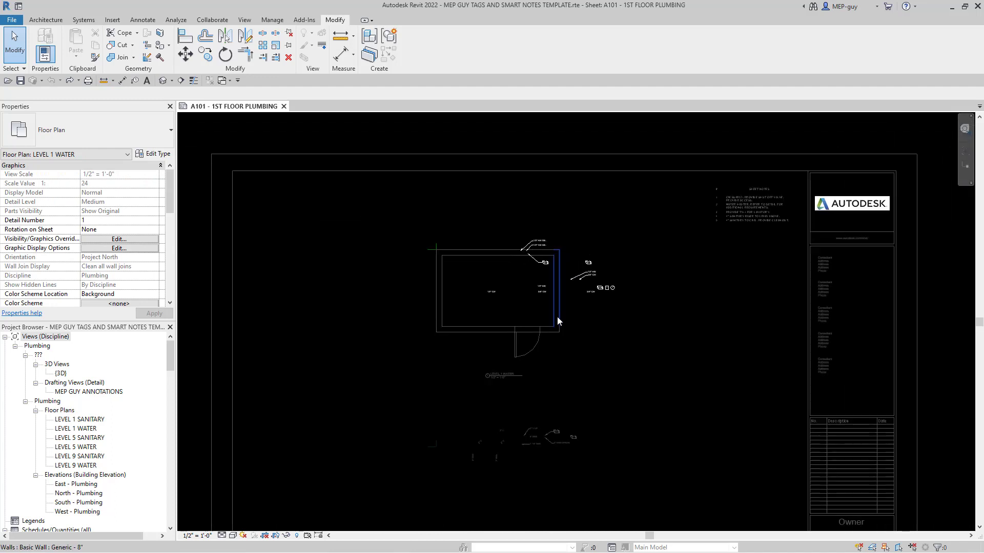
pyautogui.scroll(-1, 594, 255)
pyautogui.doubleClick(756, 367)
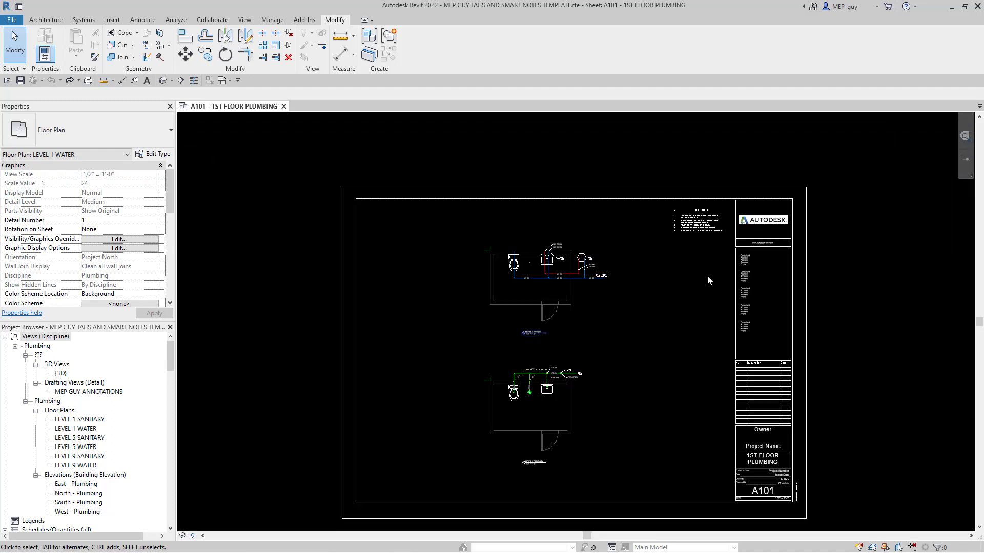
pyautogui.scroll(-1, 555, 203)
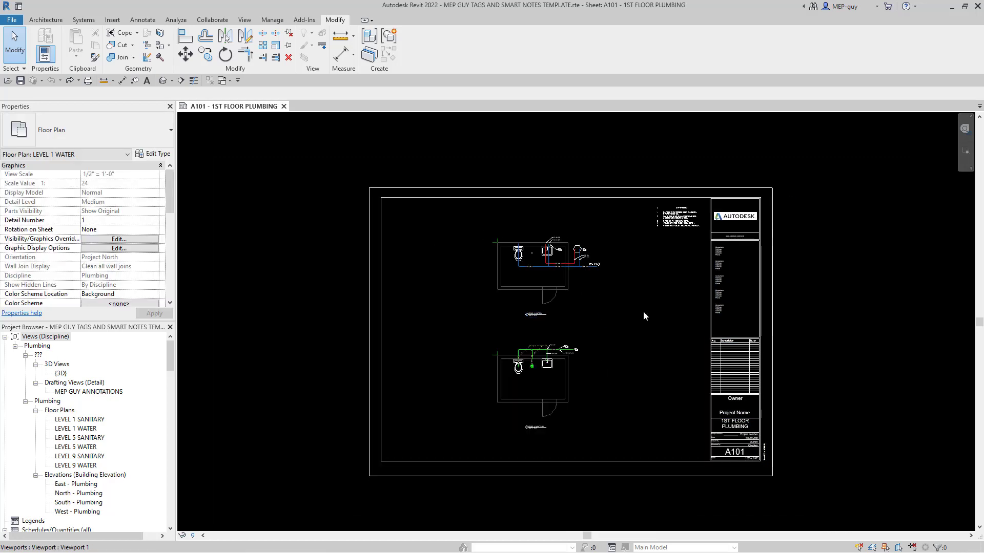
# Step: Move the water plan viewport toward the sheet's left border and the sanitary plan viewport to the sheet's lower right area
pyautogui.click(546, 306)
pyautogui.moveTo(543, 313); pyautogui.dragTo(496, 328)
pyautogui.moveTo(540, 391); pyautogui.dragTo(647, 415)
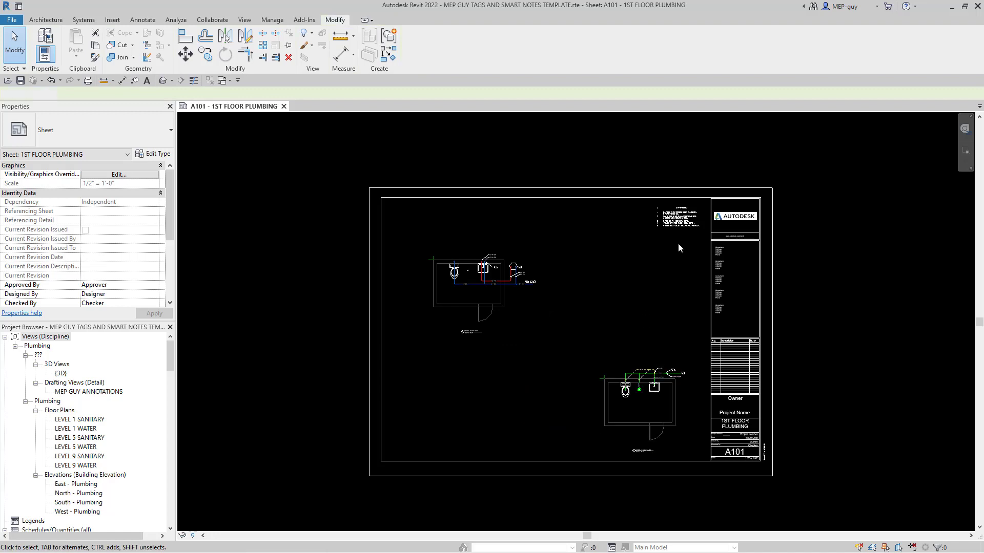
# Step: Move the A101 NOTES schedule down and left, into the open area above the sanitary plan
pyautogui.click(675, 220)
pyautogui.moveTo(675, 221); pyautogui.dragTo(637, 265)
pyautogui.click(623, 316)
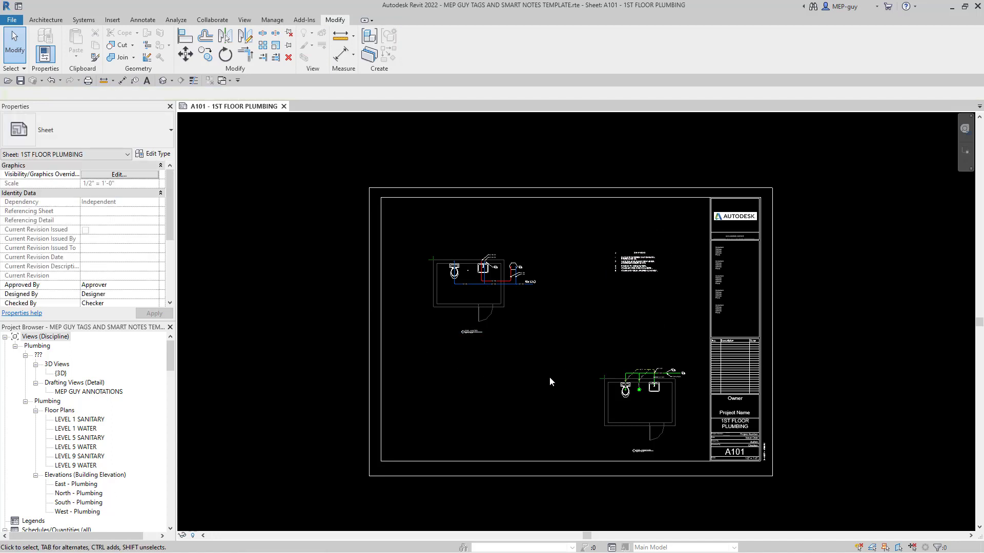
# Step: Move the A101 NOTES schedule back to the sheet's upper right corner, beside the title block
pyautogui.click(649, 268)
pyautogui.scroll(2, 651, 253)
pyautogui.scroll(2, 652, 256)
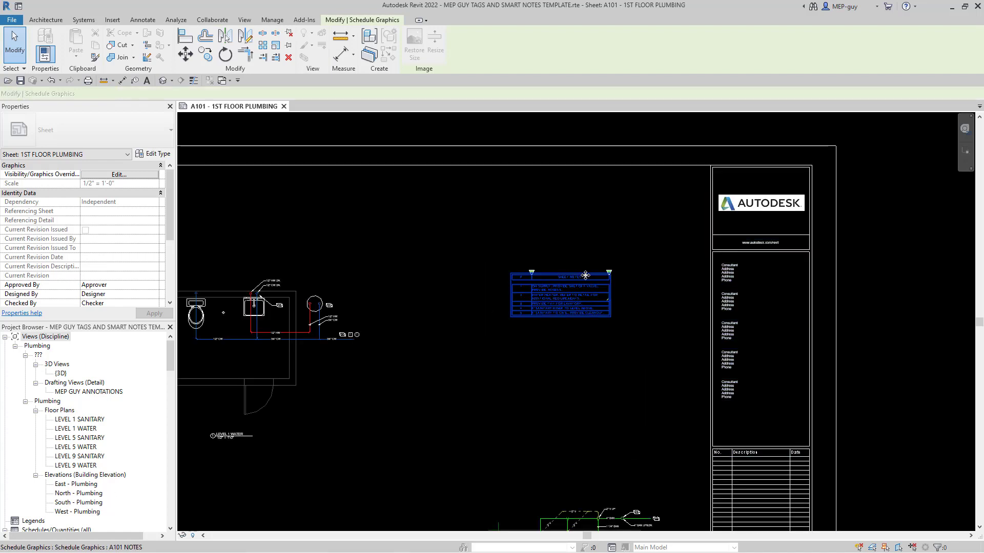
pyautogui.moveTo(592, 273); pyautogui.dragTo(659, 188)
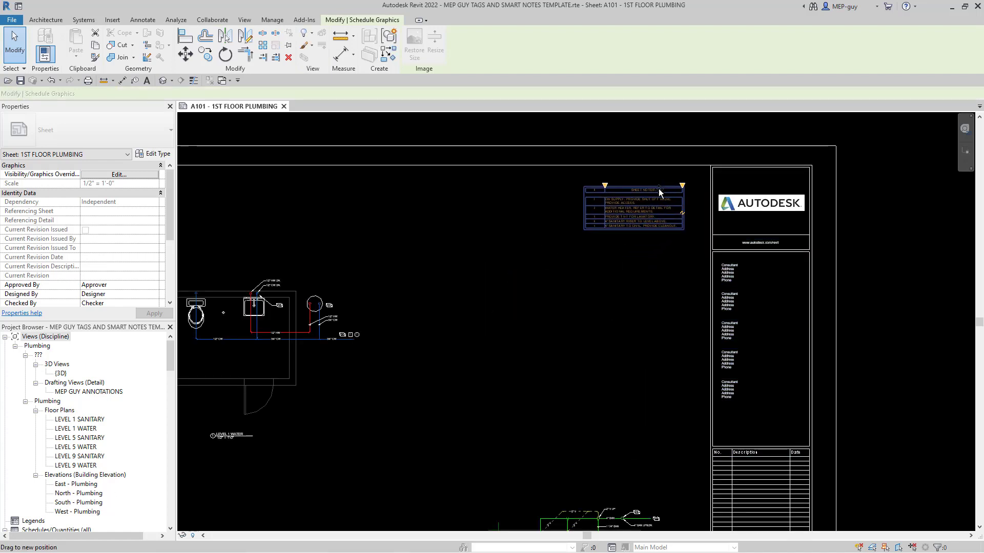
pyautogui.click(635, 298)
pyautogui.scroll(-3, 793, 219)
pyautogui.scroll(-2, 451, 296)
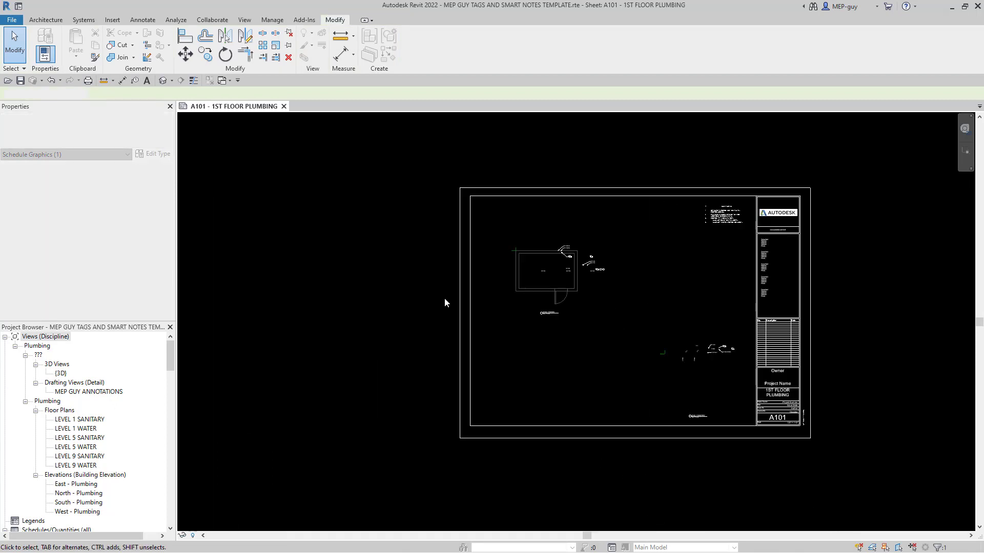
# Step: Move the water plan viewport to the upper middle of the sheet, nudging it three increments left and one down
pyautogui.click(553, 277)
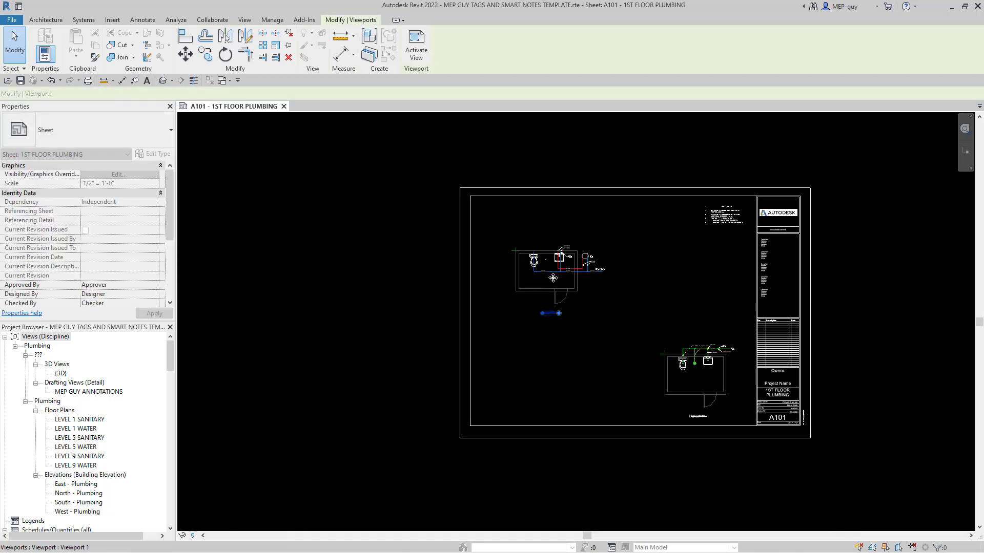
pyautogui.moveTo(553, 278); pyautogui.dragTo(612, 270)
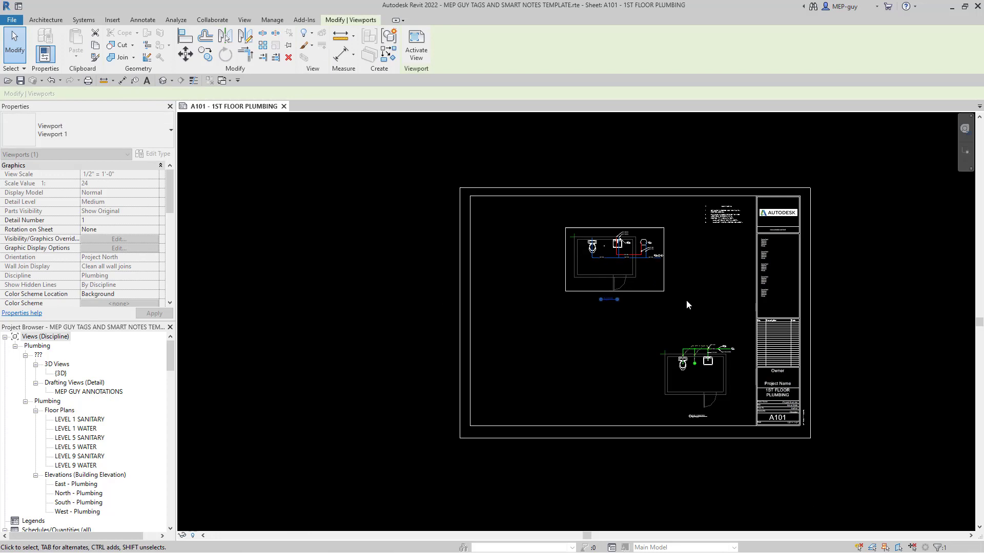
pyautogui.press('Left')
pyautogui.press('Left')
pyautogui.press('Left')
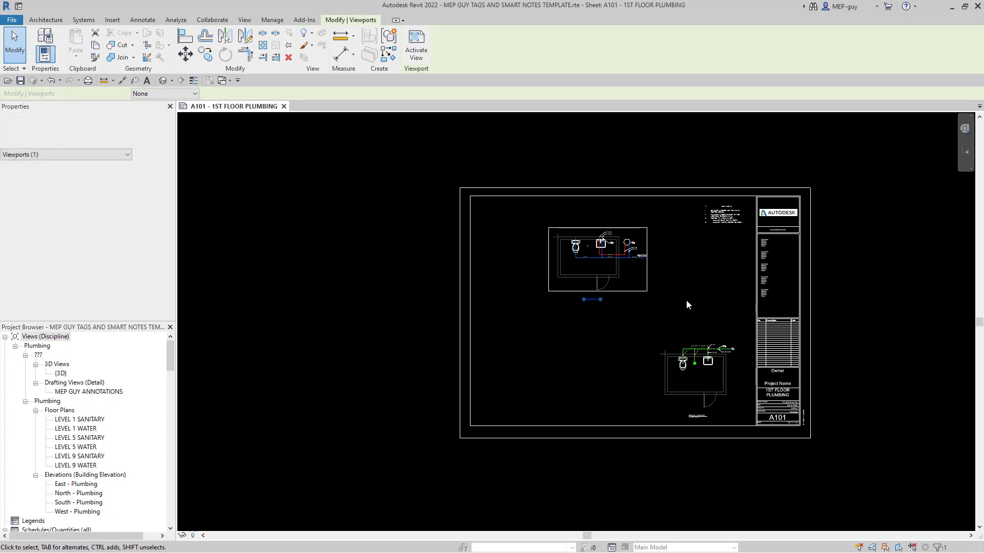
pyautogui.press('Down')
pyautogui.click(687, 305)
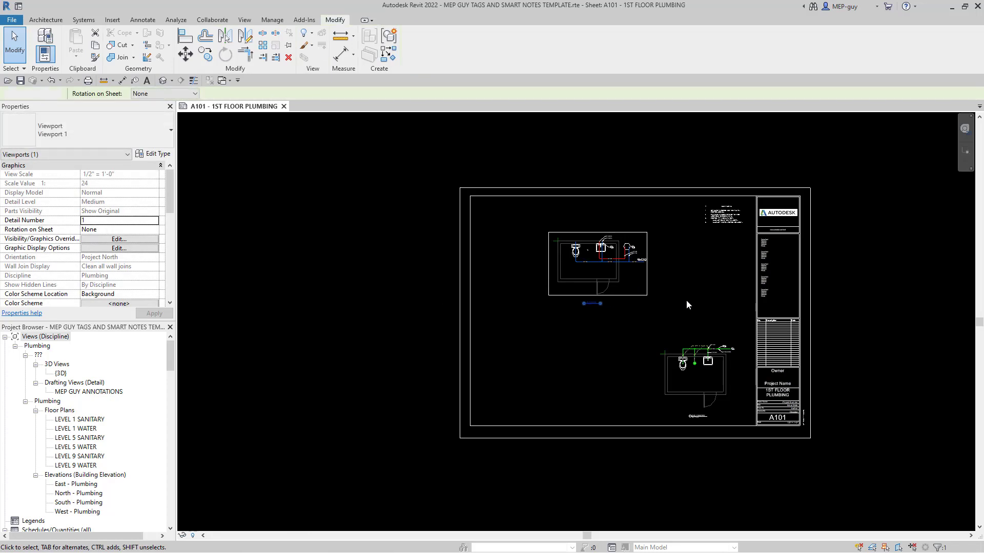
# Step: Move the sanitary plan viewport directly below the water plan, aligning it with the water plan's title
pyautogui.click(708, 375)
pyautogui.moveTo(709, 374); pyautogui.dragTo(682, 344)
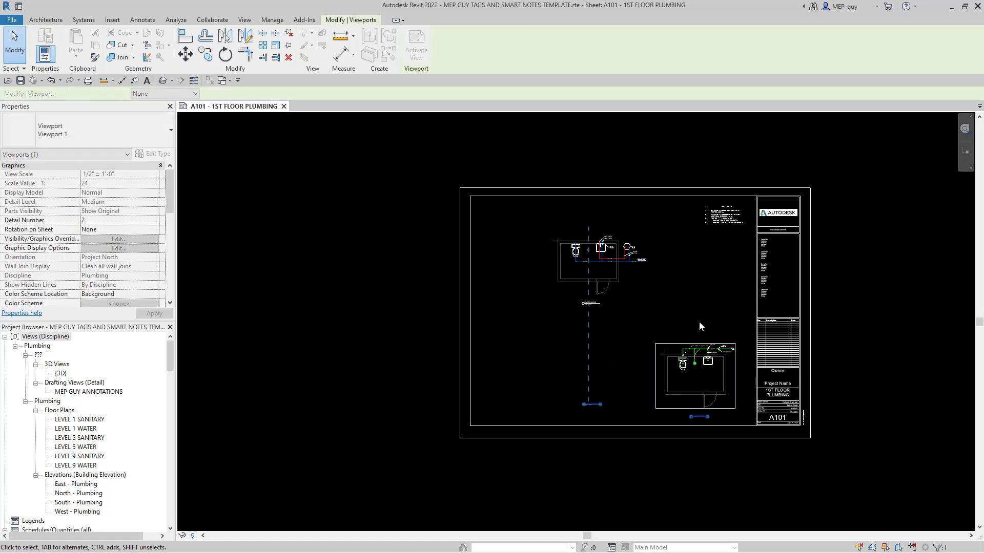
pyautogui.click(702, 306)
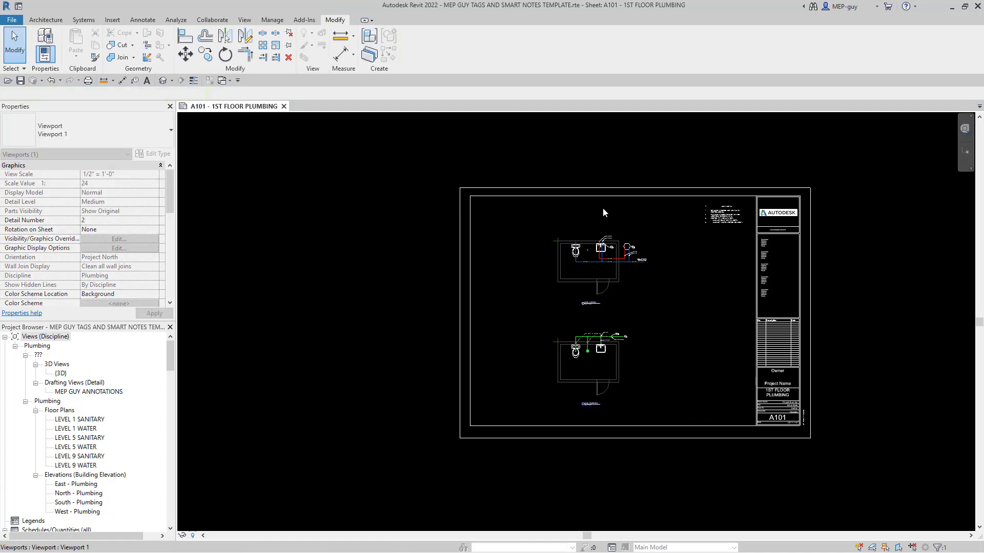
pyautogui.click(656, 342)
# Step: Nudge both plan viewports together two increments right and two increments up on the sheet
pyautogui.scroll(1, 656, 342)
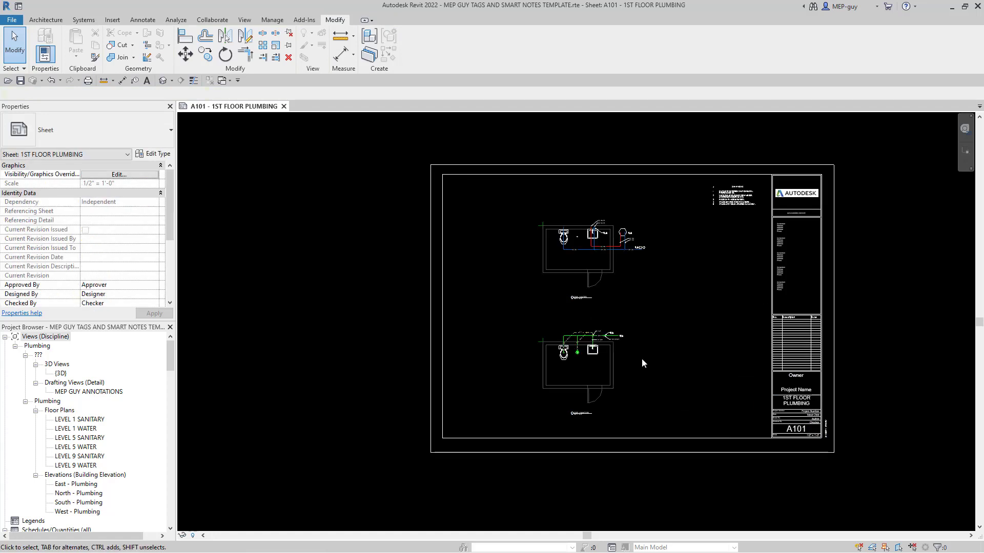
pyautogui.scroll(-1, 575, 408)
pyautogui.moveTo(506, 157); pyautogui.dragTo(676, 479)
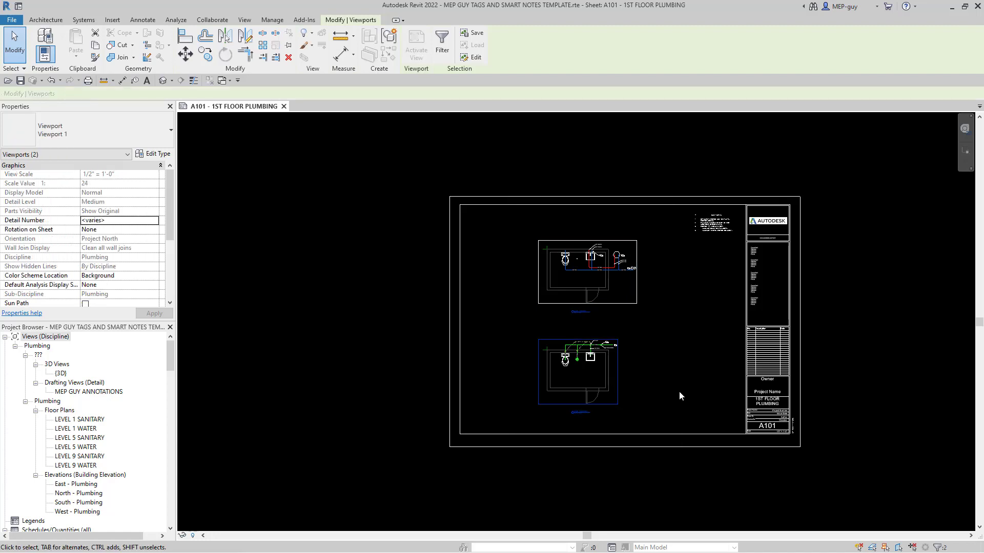
pyautogui.press('Right')
pyautogui.press('Right')
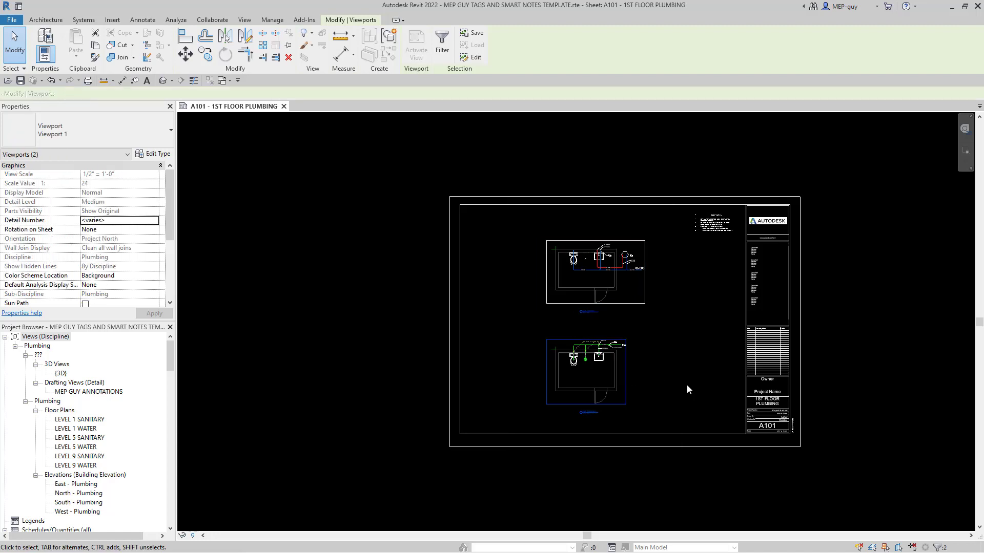
pyautogui.press('Escape')
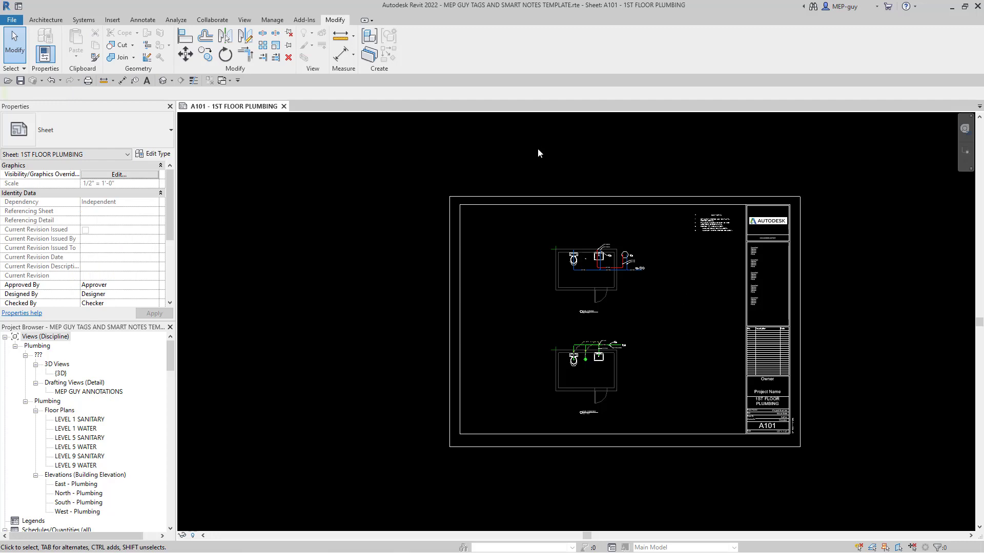
pyautogui.moveTo(522, 155); pyautogui.dragTo(678, 474)
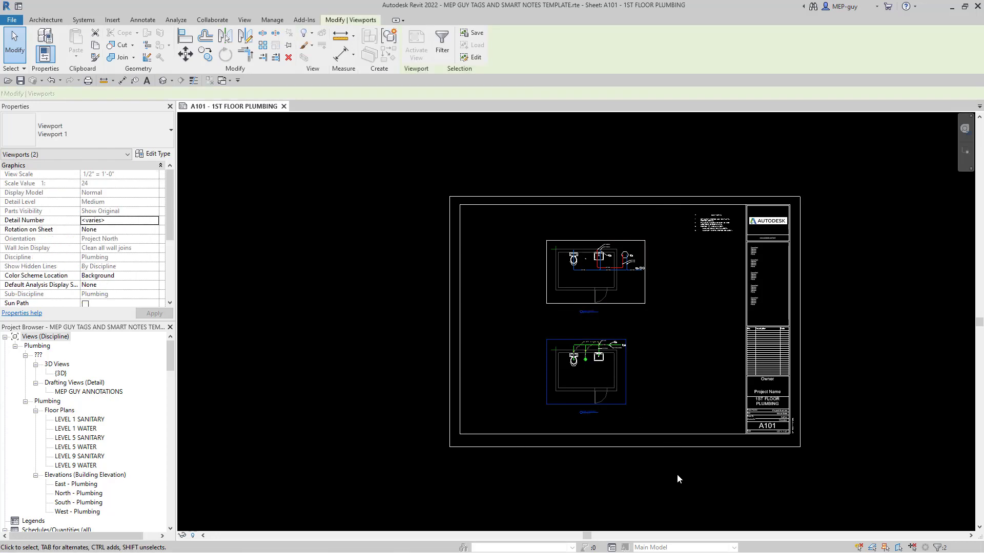
pyautogui.press('Up')
pyautogui.press('Up')
pyautogui.press('Escape')
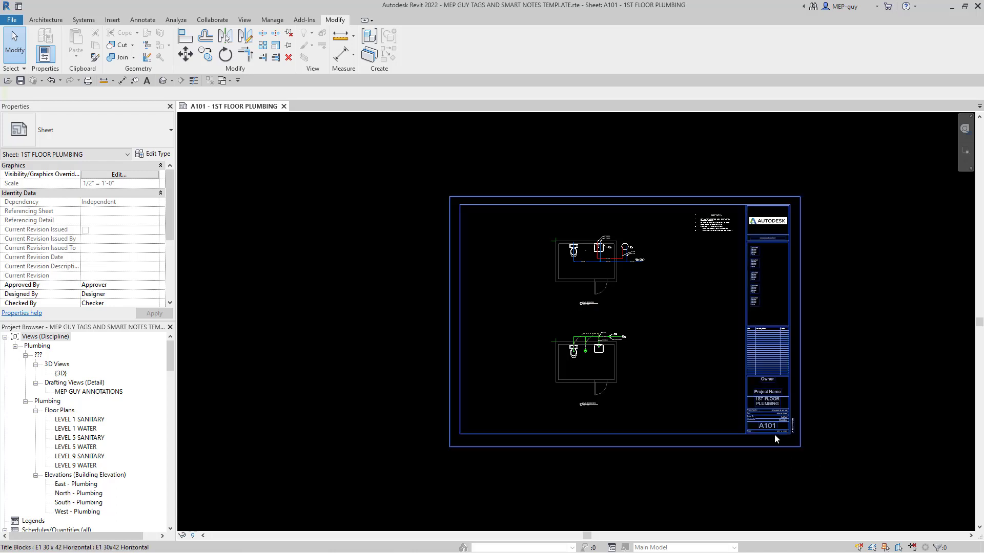
pyautogui.scroll(-4, 104, 431)
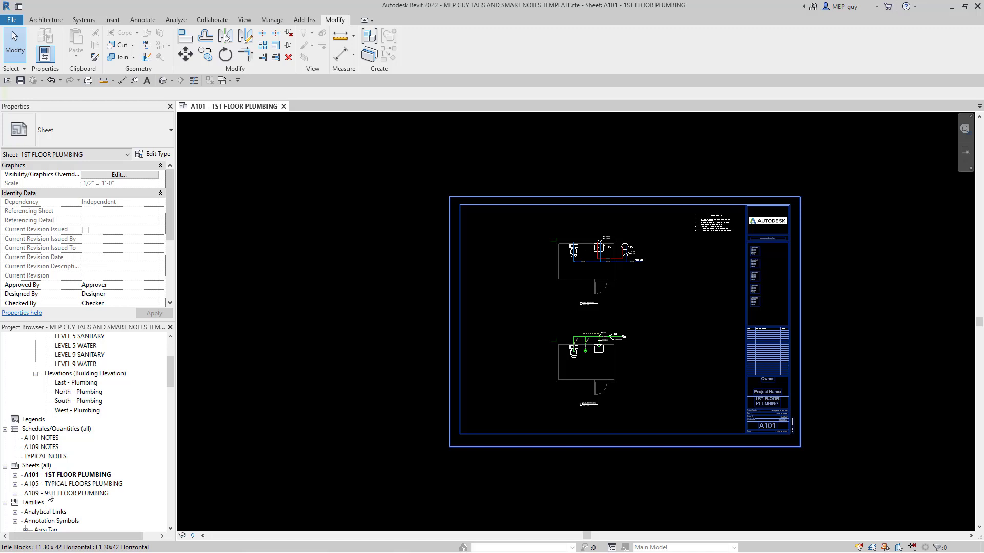
pyautogui.scroll(2, 50, 416)
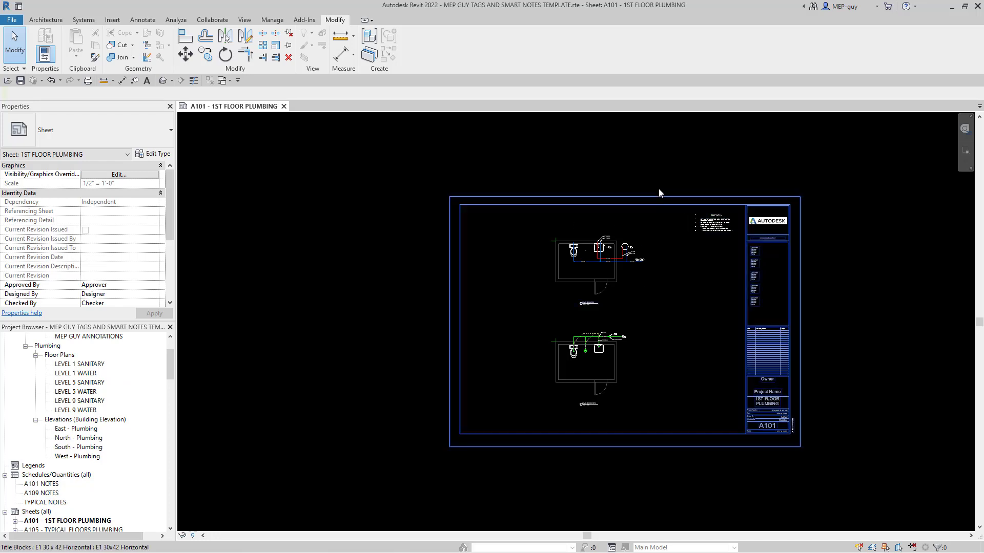
pyautogui.scroll(-3, 94, 474)
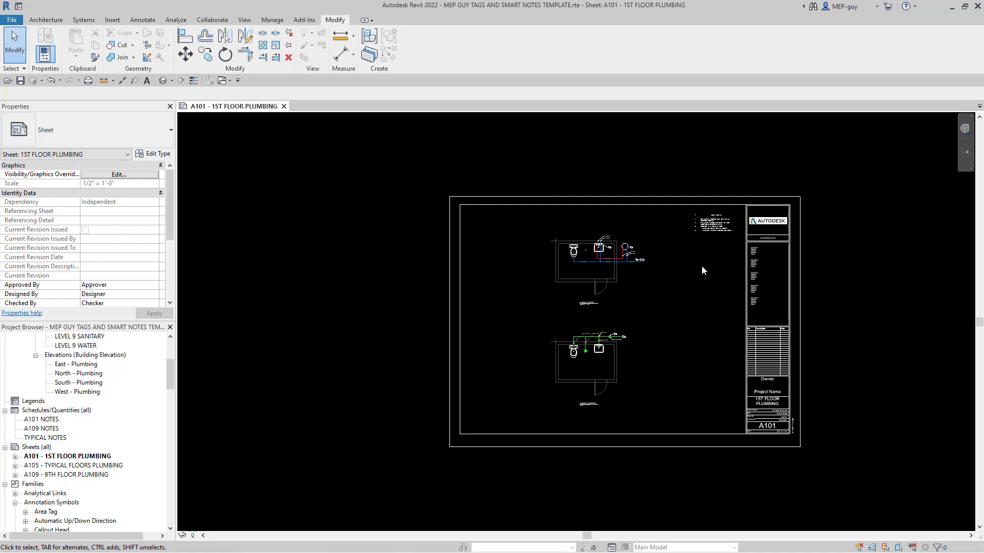
# Step: Open the sheet's E1 30 x 42 Horizontal title block family for editing
pyautogui.click(660, 198)
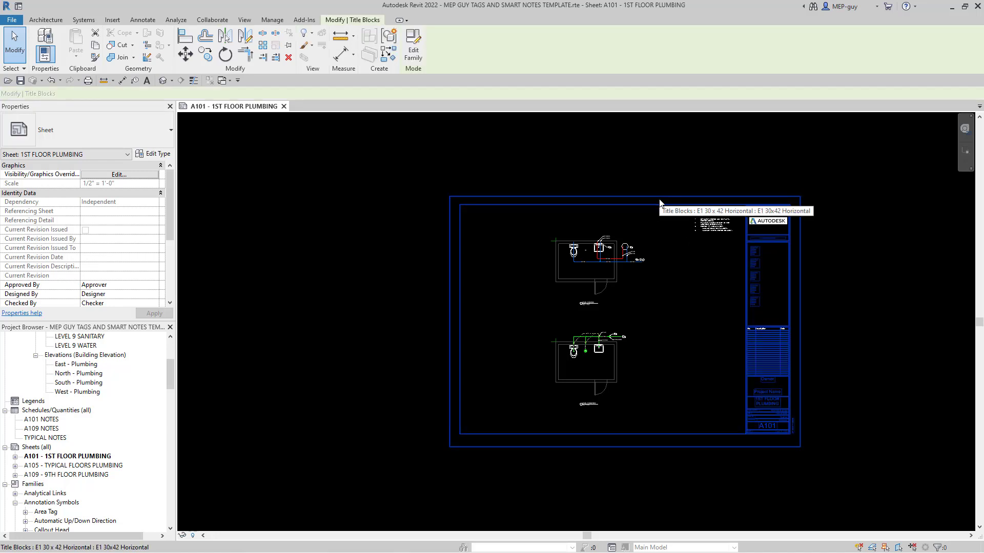
pyautogui.rightClick(659, 200)
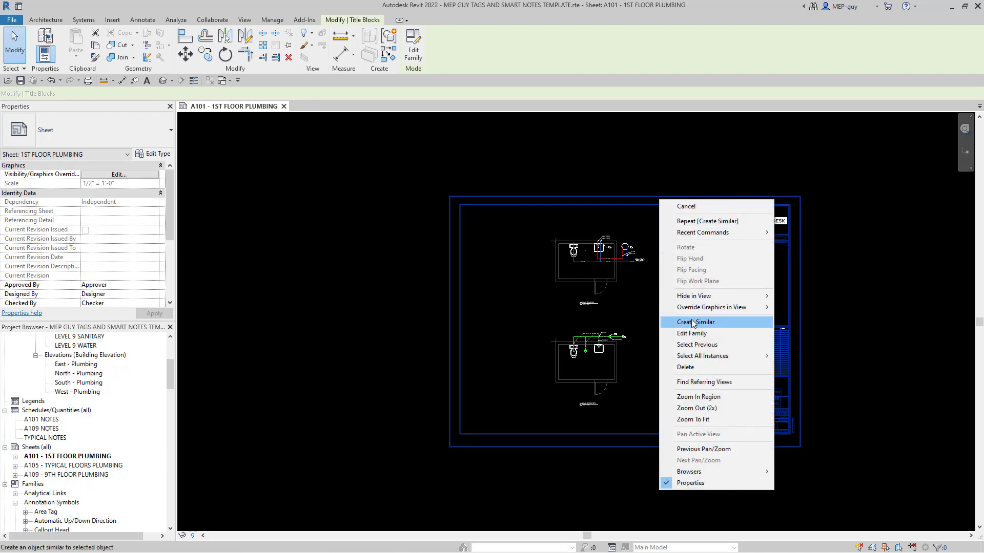
pyautogui.click(417, 52)
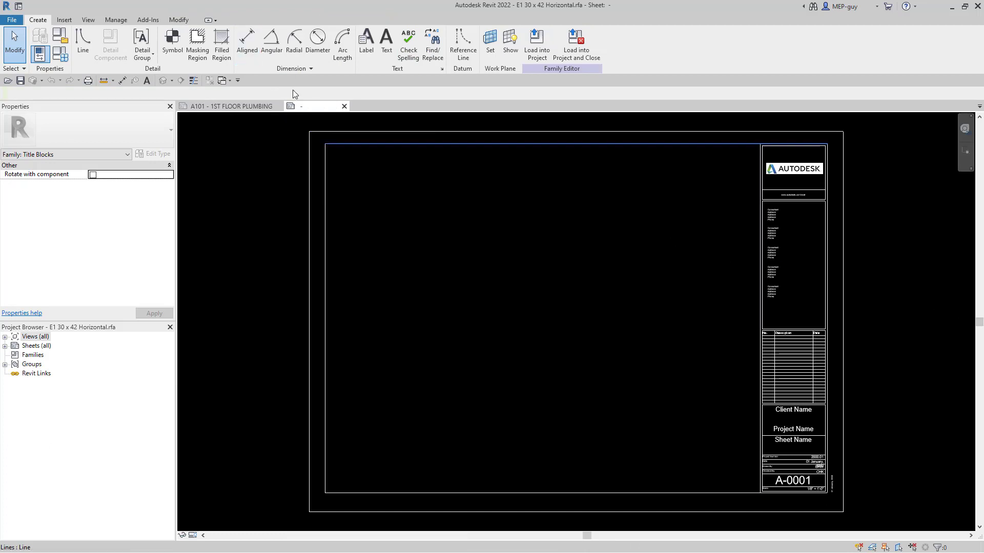
# Step: Place the title block family view beside the A101 sheet view, fitting both views in their windows and making the sheet active
pyautogui.hotkey('ctrl', 'Tab')
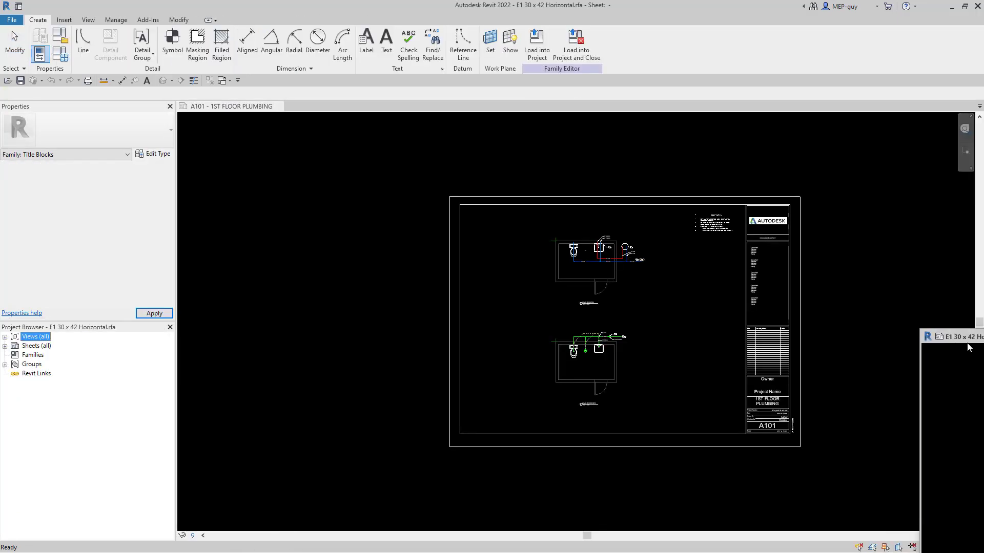
pyautogui.moveTo(969, 347); pyautogui.dragTo(980, 348)
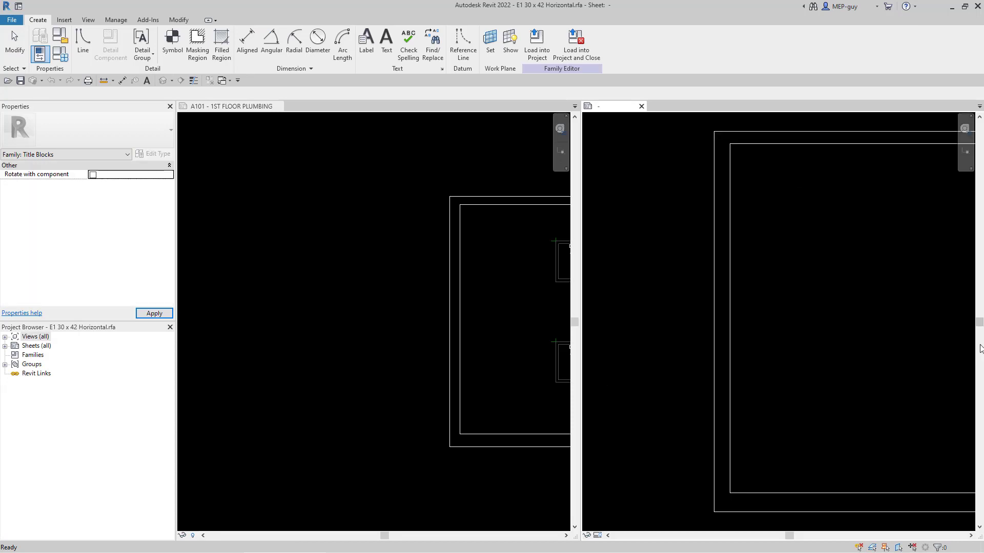
pyautogui.press('z')
pyautogui.press('a')
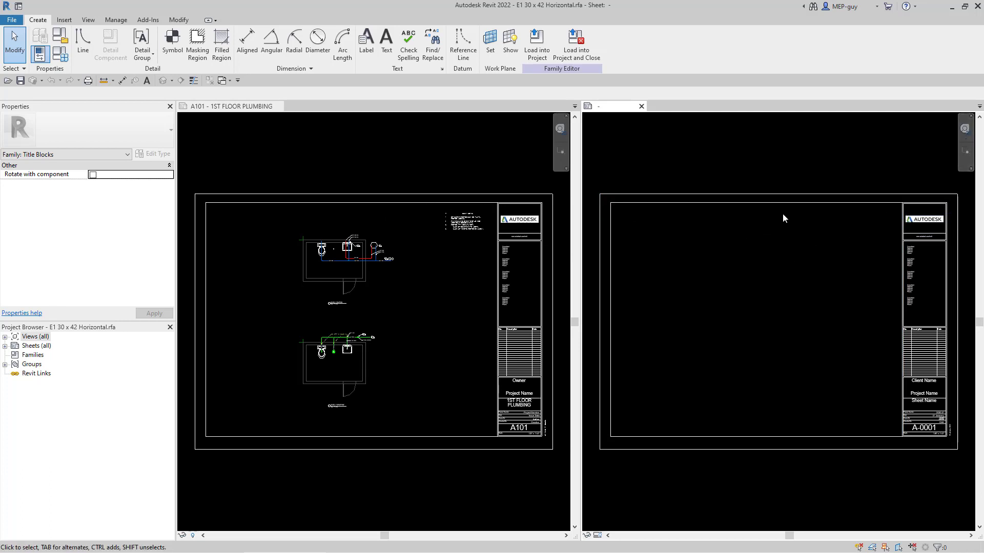
pyautogui.click(436, 277)
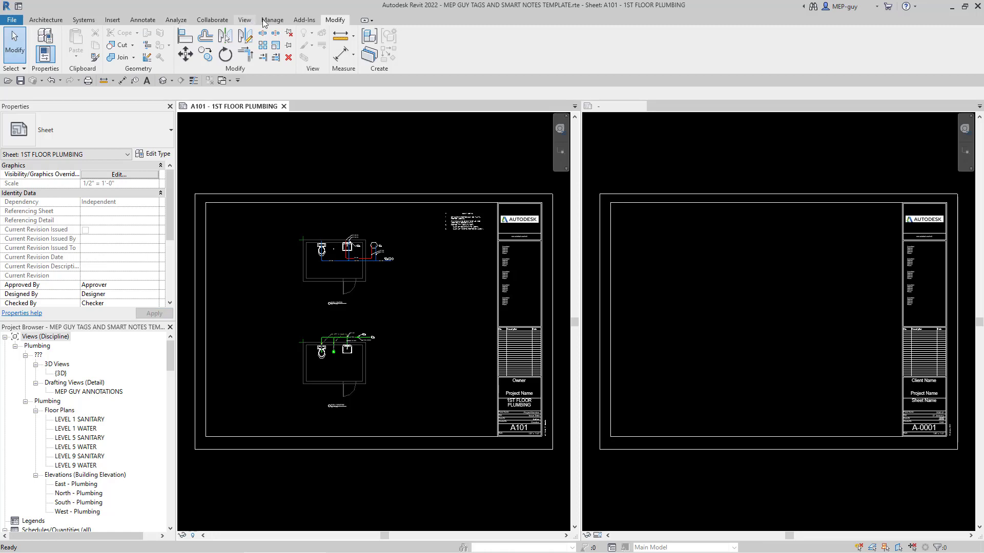
# Step: Draw a rectangle of thin detail lines about 5" by 2 3/4" around the sheet notes on sheet A101
pyautogui.click(142, 19)
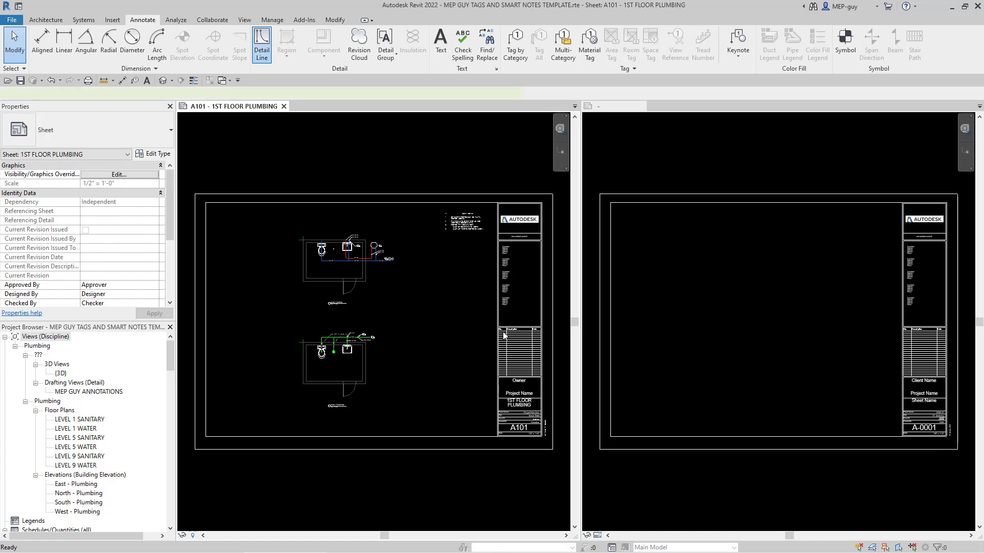
pyautogui.click(261, 46)
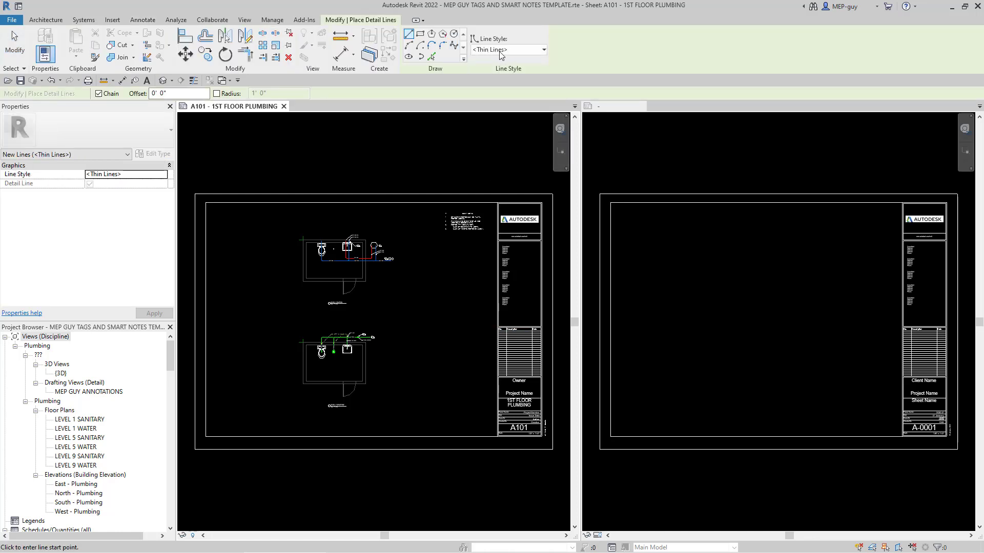
pyautogui.click(419, 35)
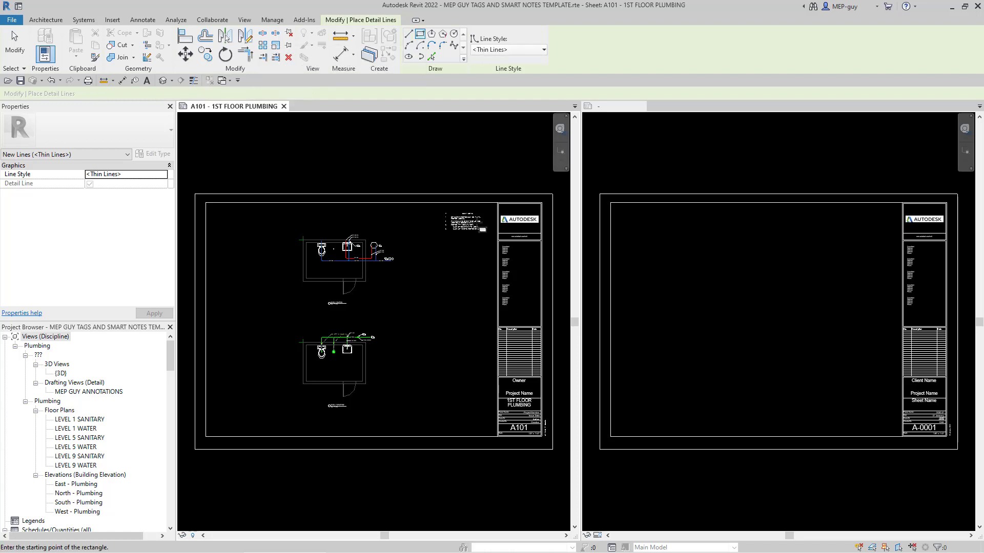
pyautogui.scroll(2, 492, 226)
pyautogui.scroll(3, 492, 227)
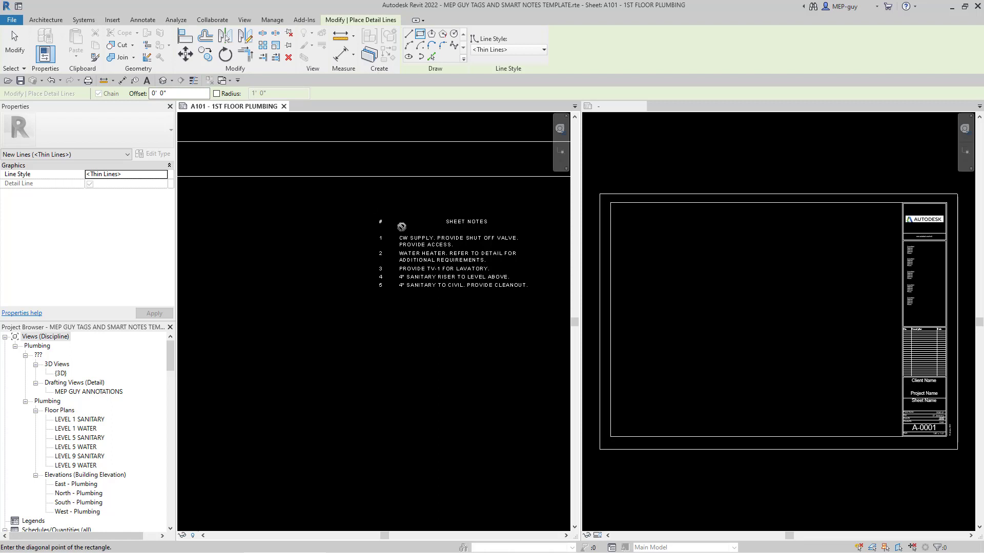
pyautogui.click(369, 207)
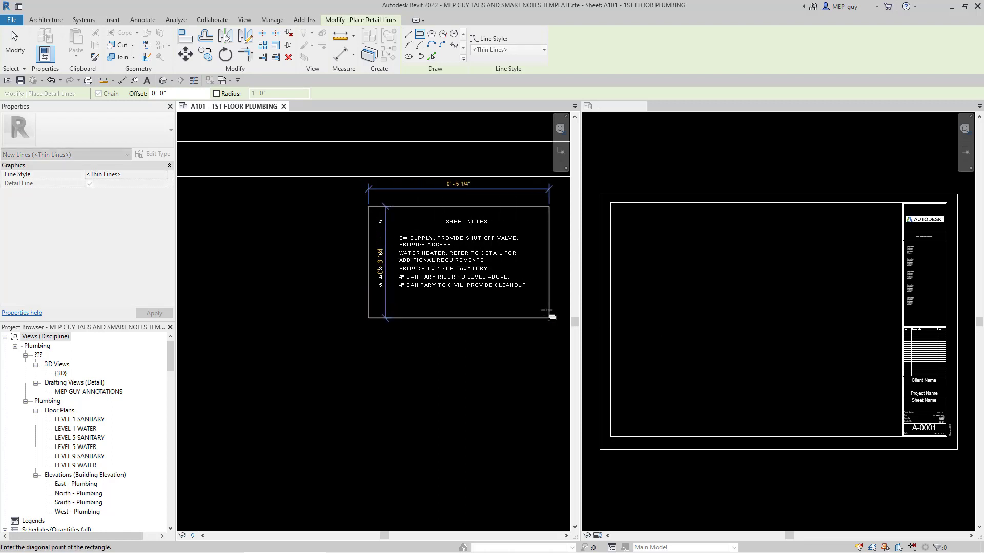
pyautogui.click(541, 302)
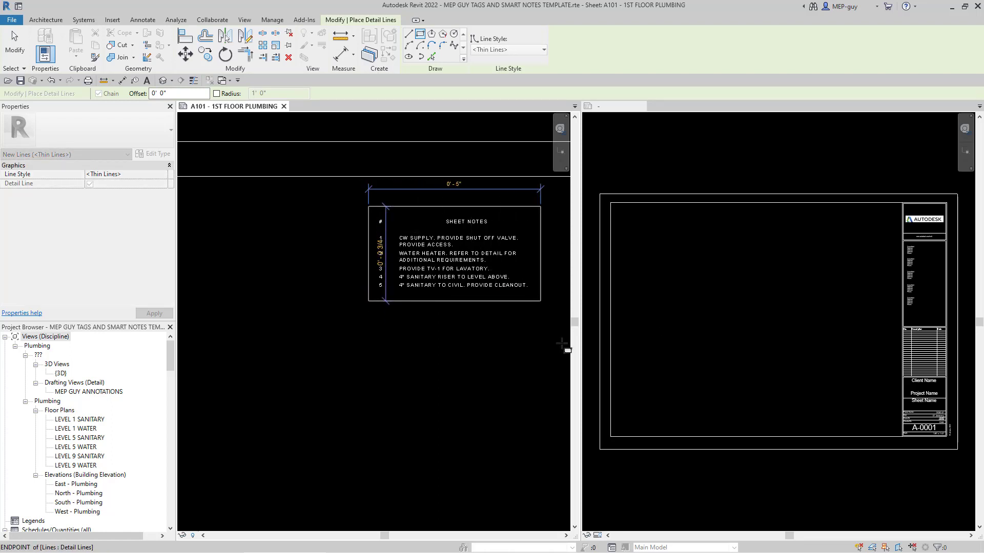
pyautogui.press('Escape')
pyautogui.press('Escape')
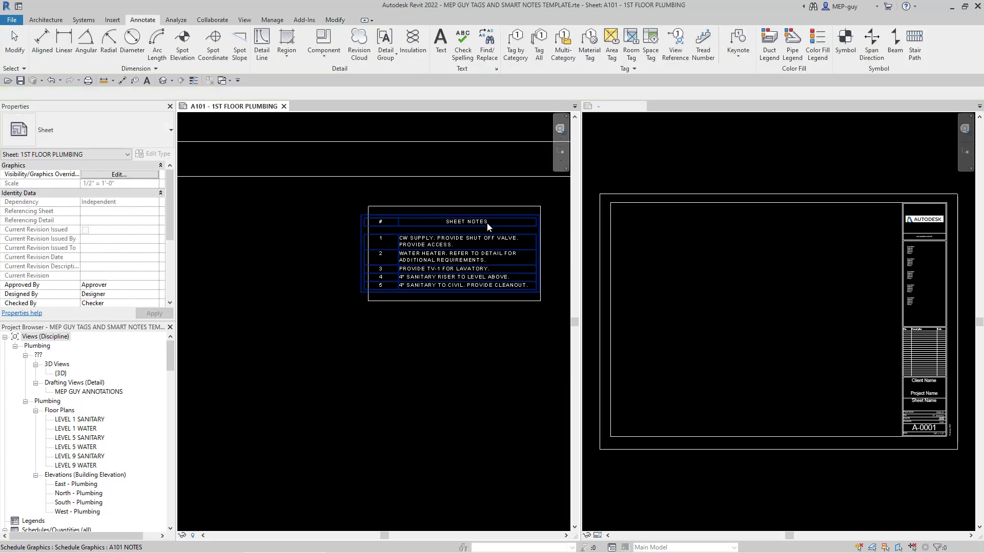
# Step: Move the sheet notes schedule so the upper-right corner of its table meets the rectangle's upper-right corner
pyautogui.click(544, 225)
pyautogui.scroll(5, 543, 209)
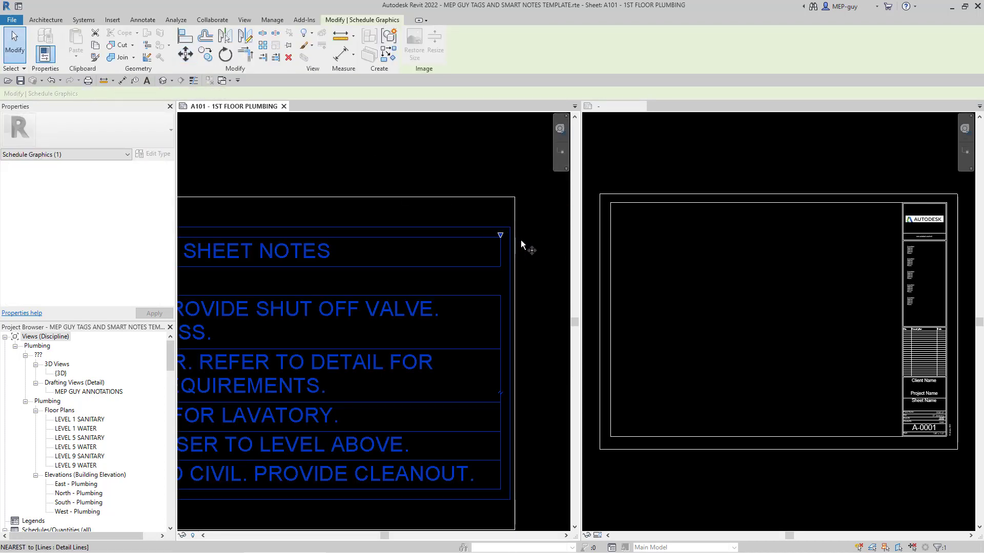
pyautogui.scroll(3, 512, 242)
pyautogui.press('m')
pyautogui.press('v')
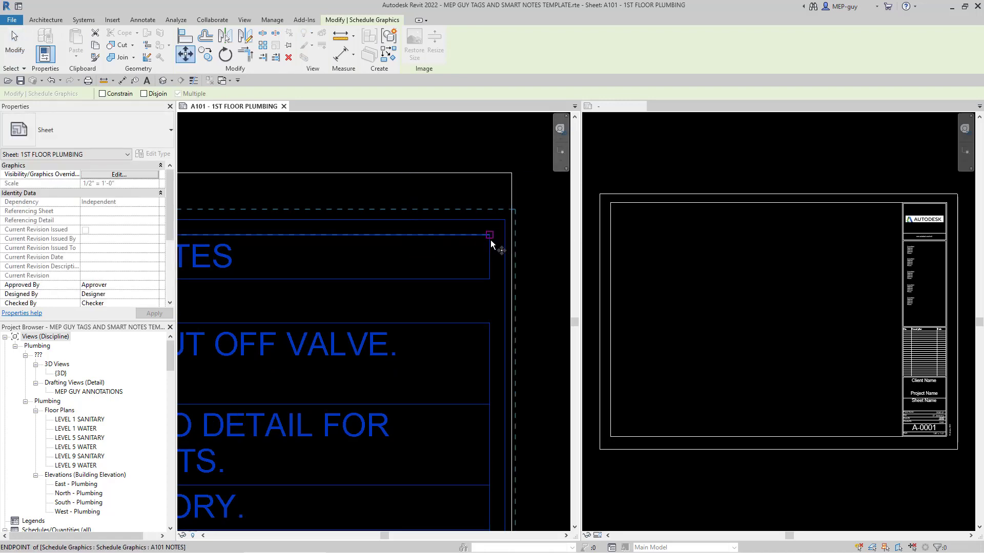
pyautogui.click(489, 235)
pyautogui.click(512, 174)
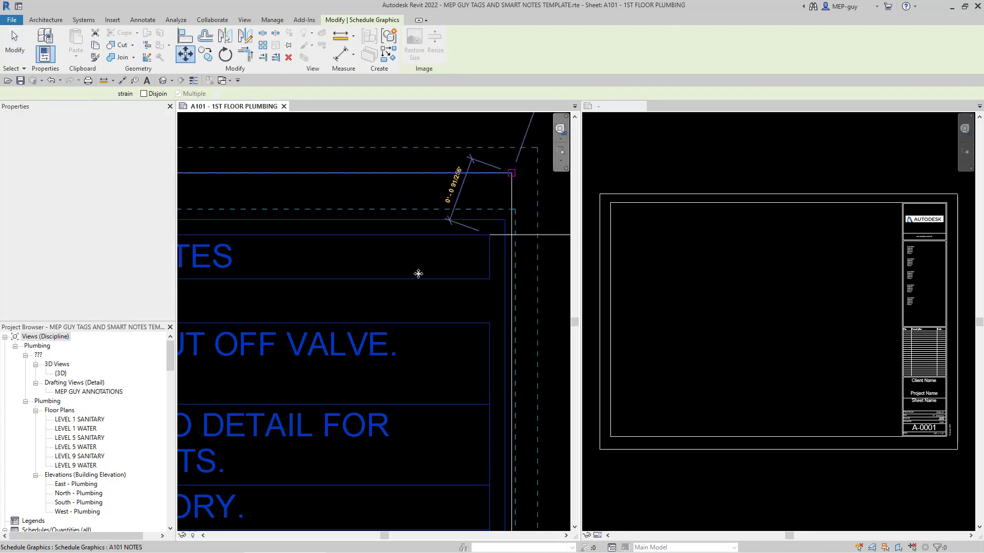
pyautogui.scroll(-4, 511, 287)
pyautogui.click(514, 291)
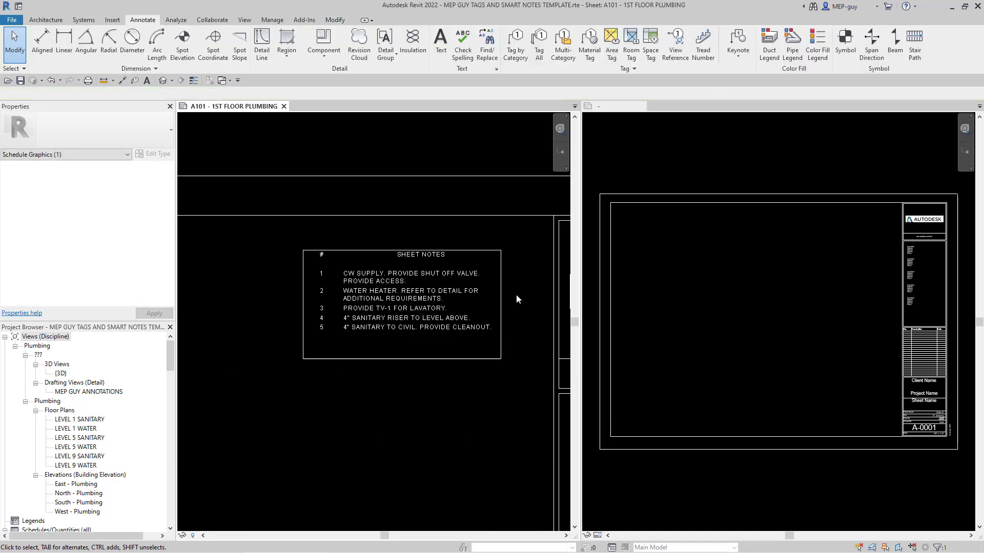
# Step: Nudge the sheet notes schedule and its surrounding rectangle together two increments right
pyautogui.scroll(-3, 511, 373)
pyautogui.moveTo(328, 185); pyautogui.dragTo(524, 441)
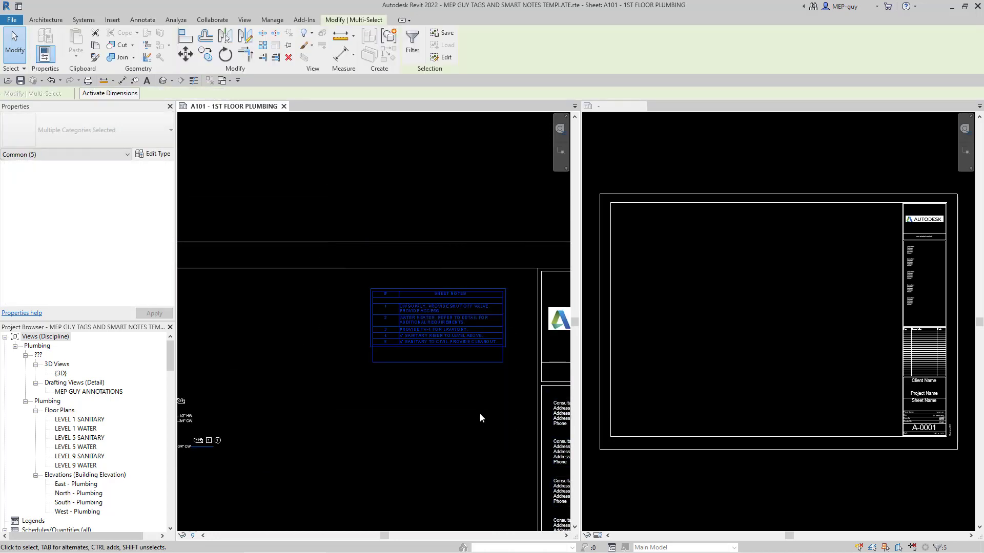
pyautogui.press('Right')
pyautogui.press('Right')
pyautogui.click(497, 416)
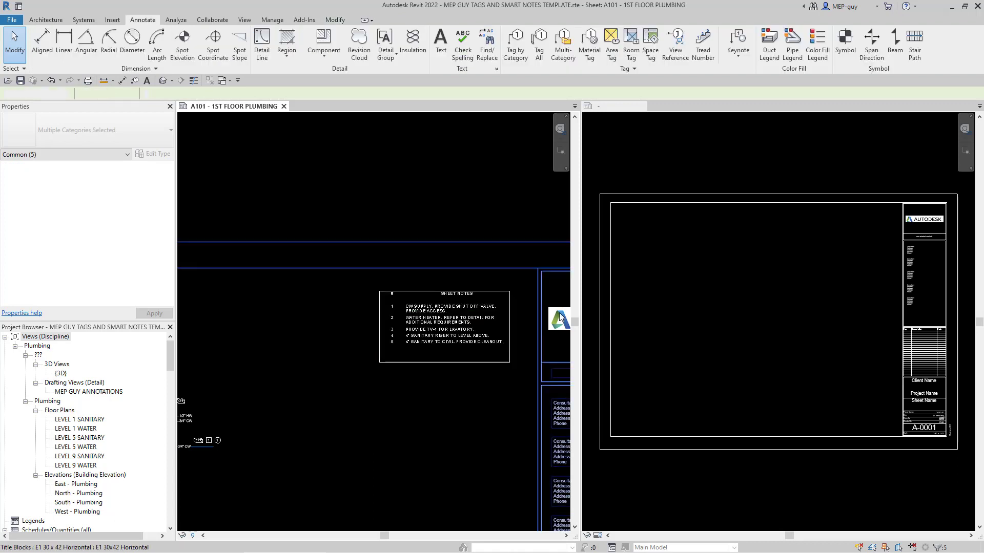
pyautogui.click(493, 271)
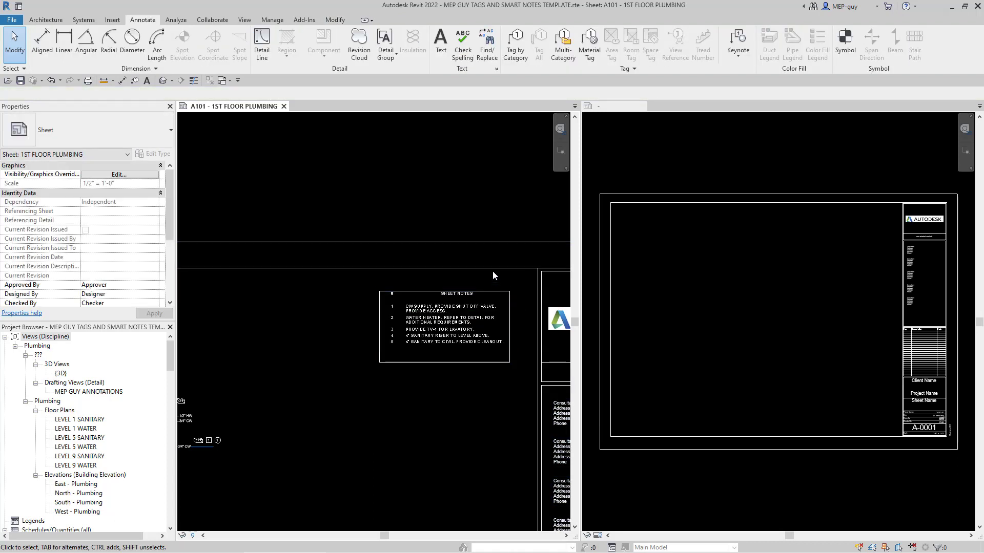
pyautogui.moveTo(356, 222); pyautogui.dragTo(424, 245)
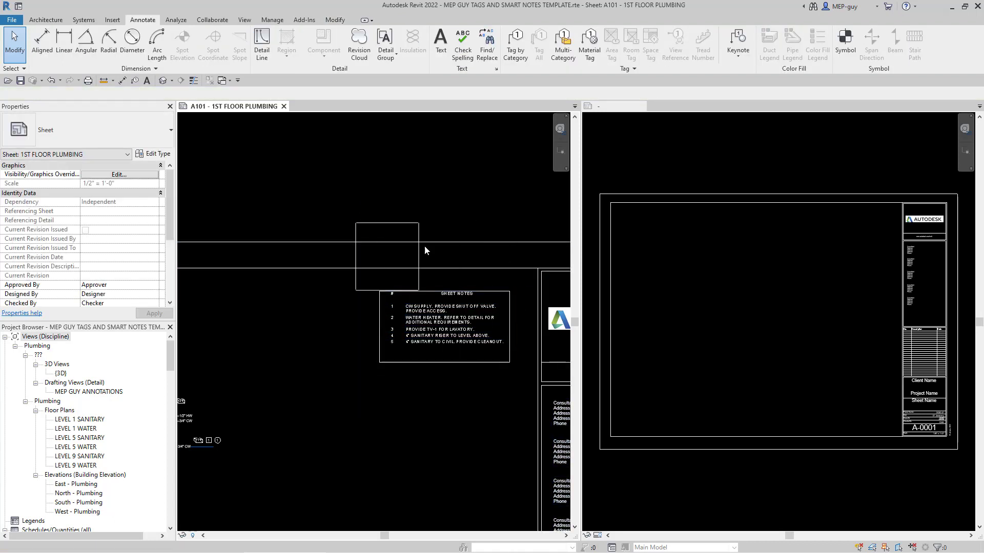
pyautogui.scroll(-2, 525, 388)
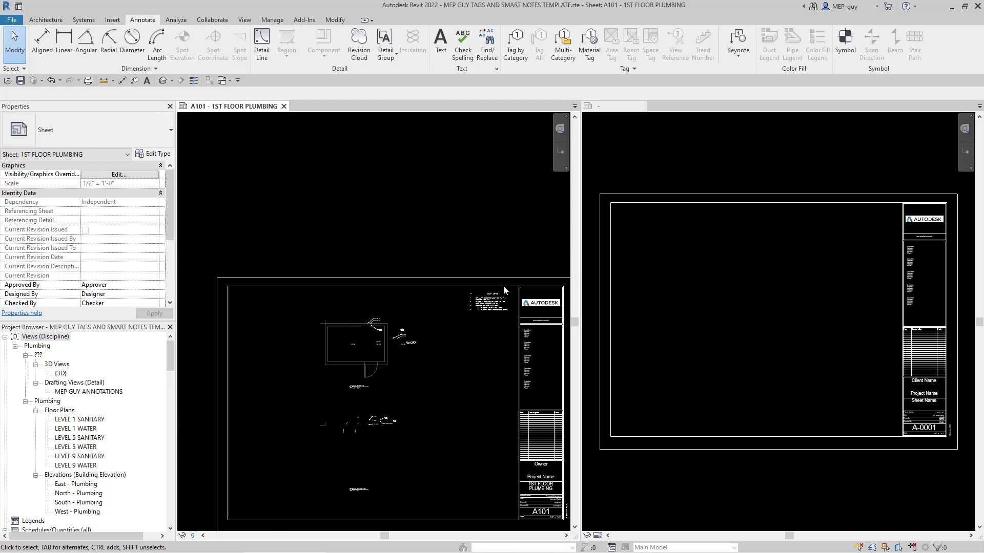
pyautogui.scroll(-2, 325, 410)
pyautogui.scroll(2, 358, 340)
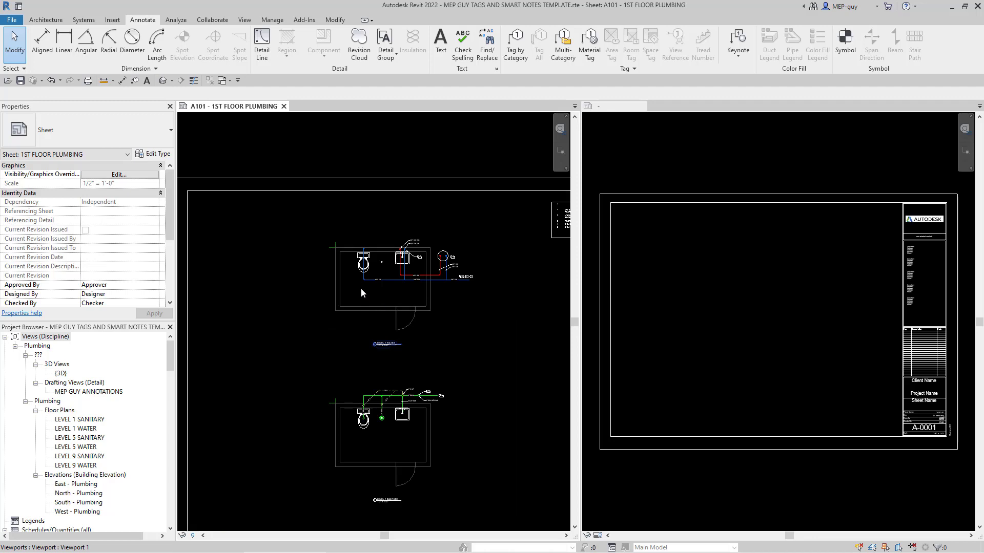
# Step: Activate the water plan viewport, examine its room walls as possible snap points, and deactivate the viewport
pyautogui.click(262, 44)
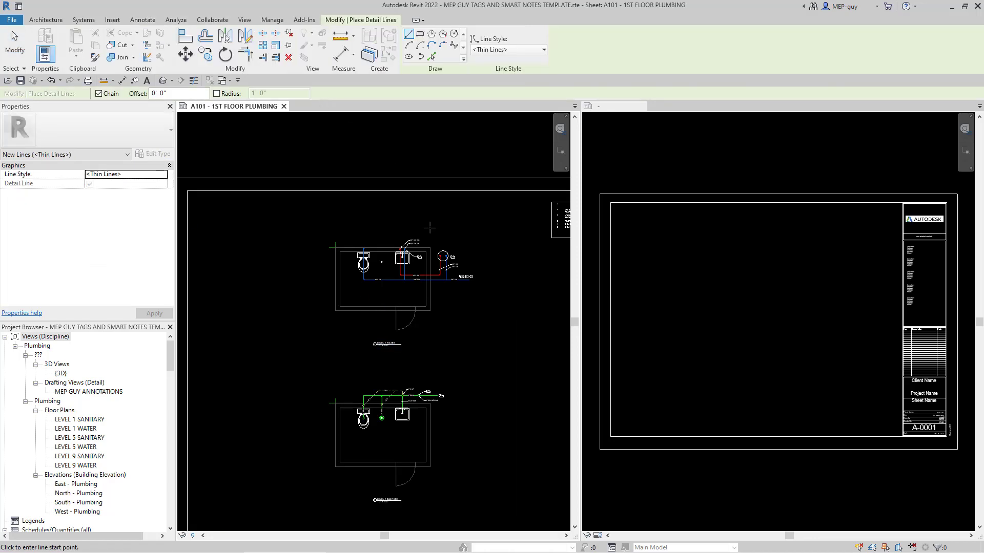
pyautogui.press('Escape')
pyautogui.doubleClick(368, 303)
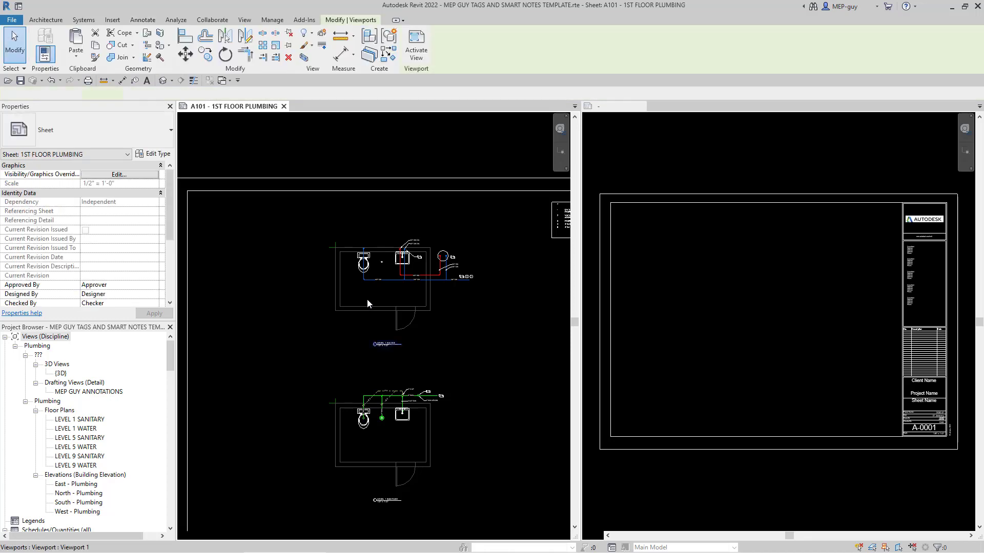
pyautogui.scroll(4, 334, 244)
pyautogui.moveTo(300, 211); pyautogui.dragTo(355, 292)
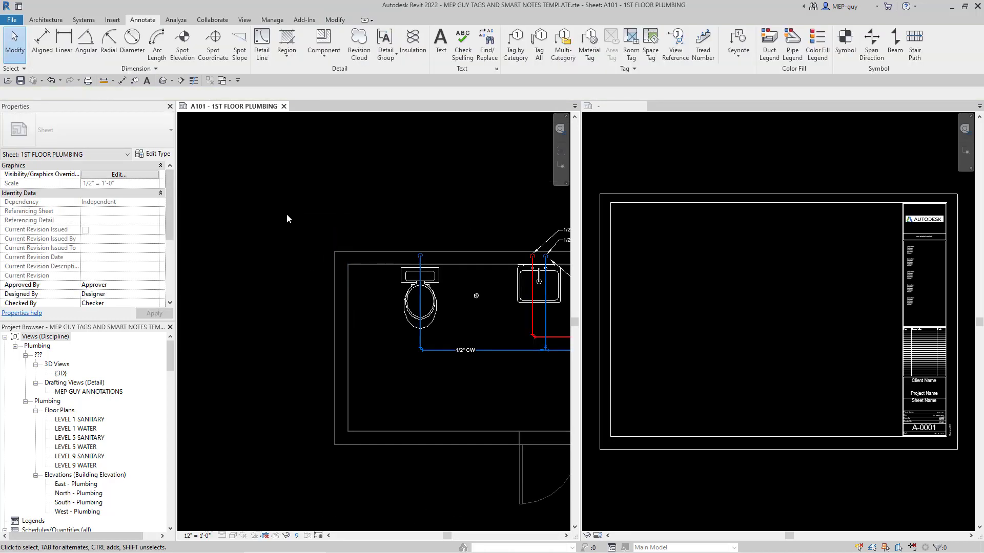
pyautogui.click(282, 296)
pyautogui.scroll(-3, 281, 297)
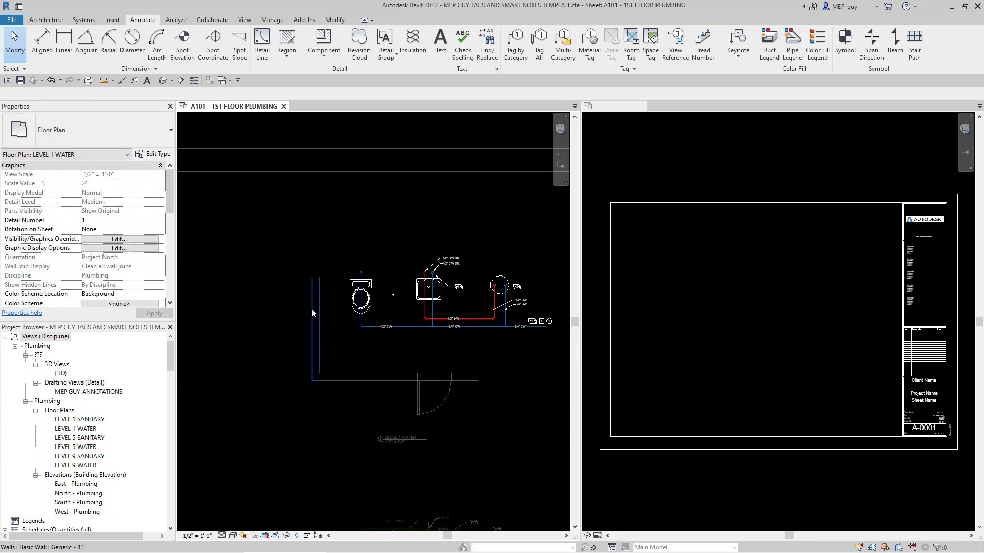
pyautogui.scroll(-1, 367, 270)
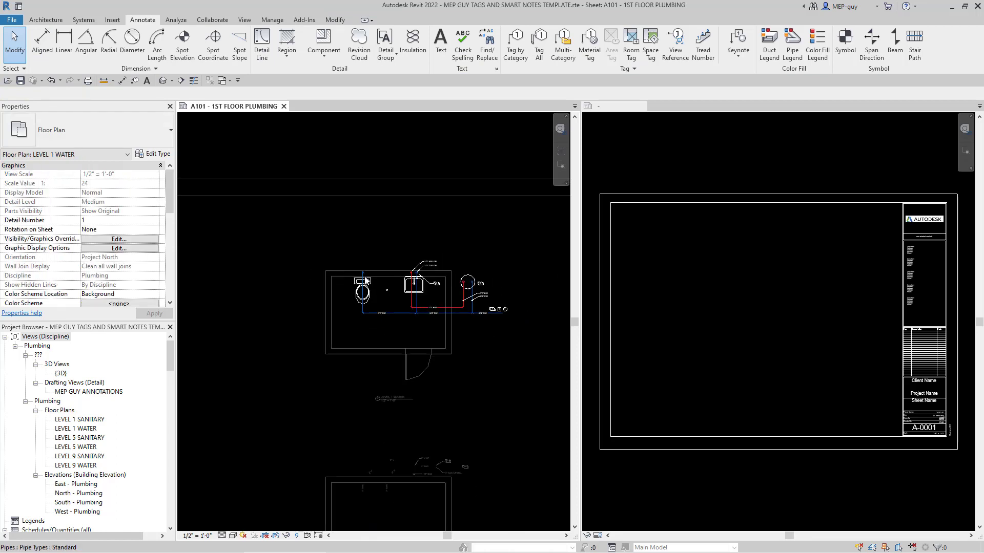
pyautogui.scroll(1, 318, 267)
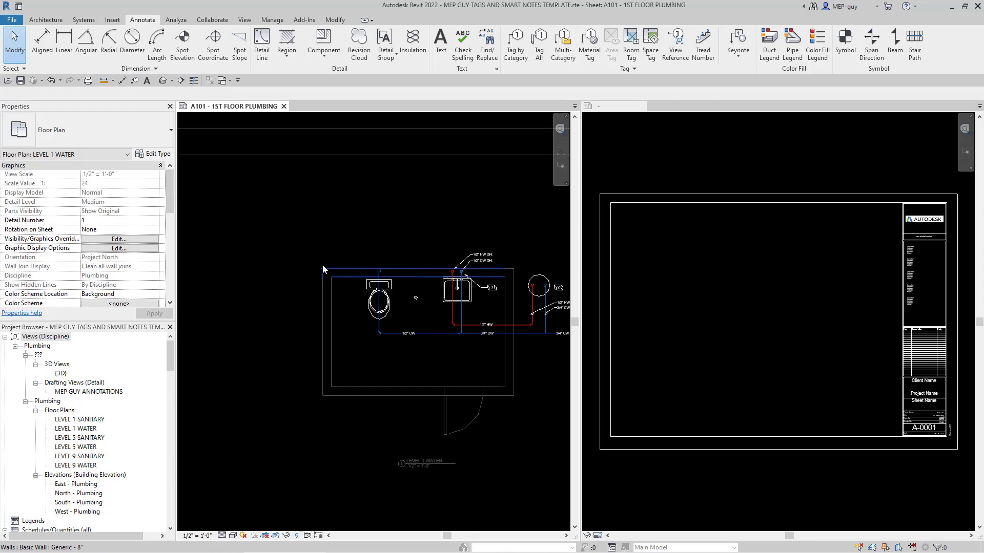
pyautogui.scroll(-3, 375, 324)
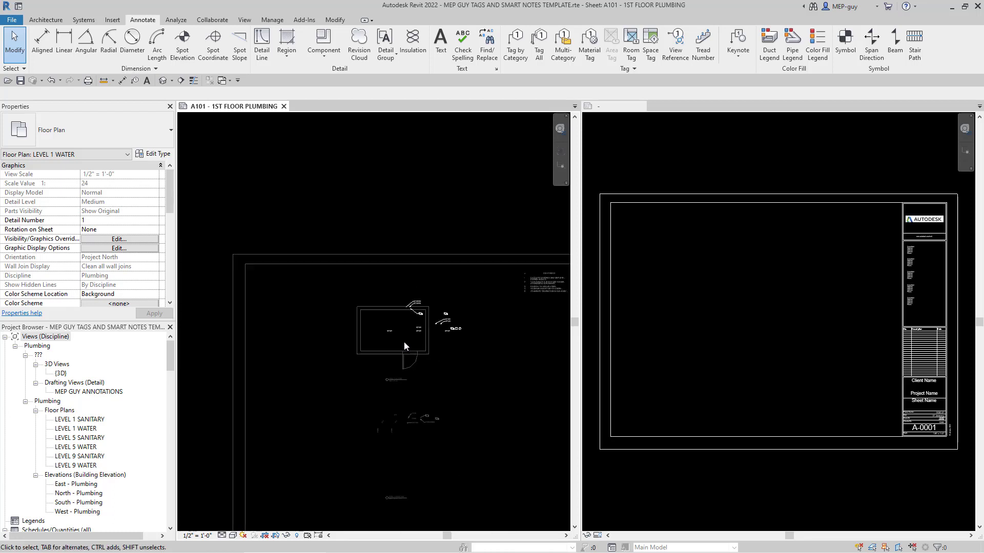
pyautogui.doubleClick(376, 201)
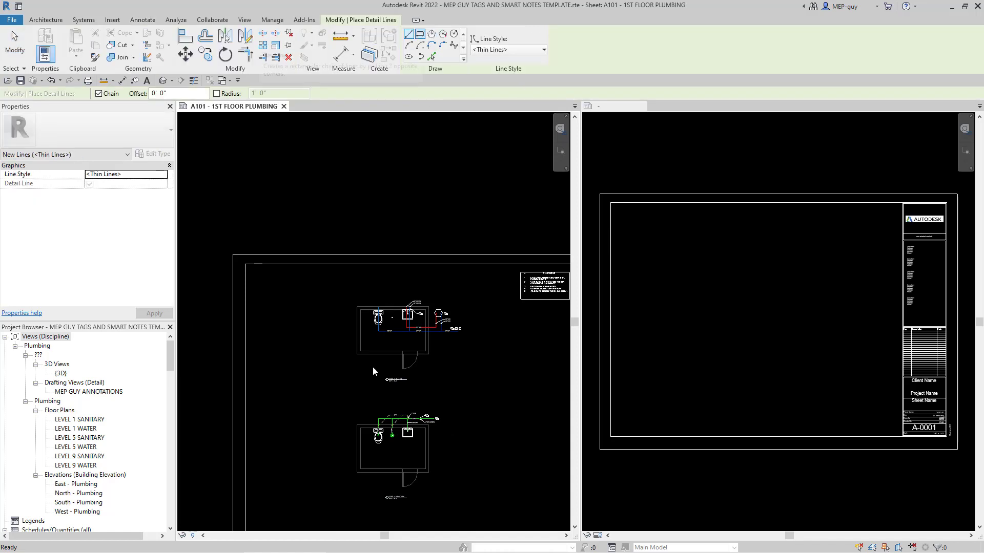
# Step: Try to start a detail-line rectangle on the sheet at the upper-left outer wall corner of the water plan
pyautogui.scroll(4, 373, 353)
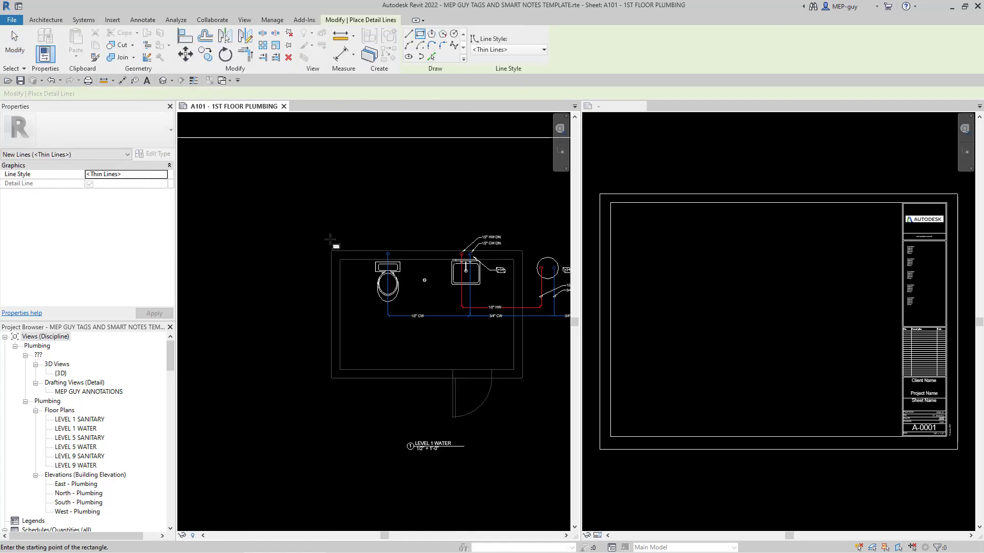
pyautogui.scroll(2, 326, 246)
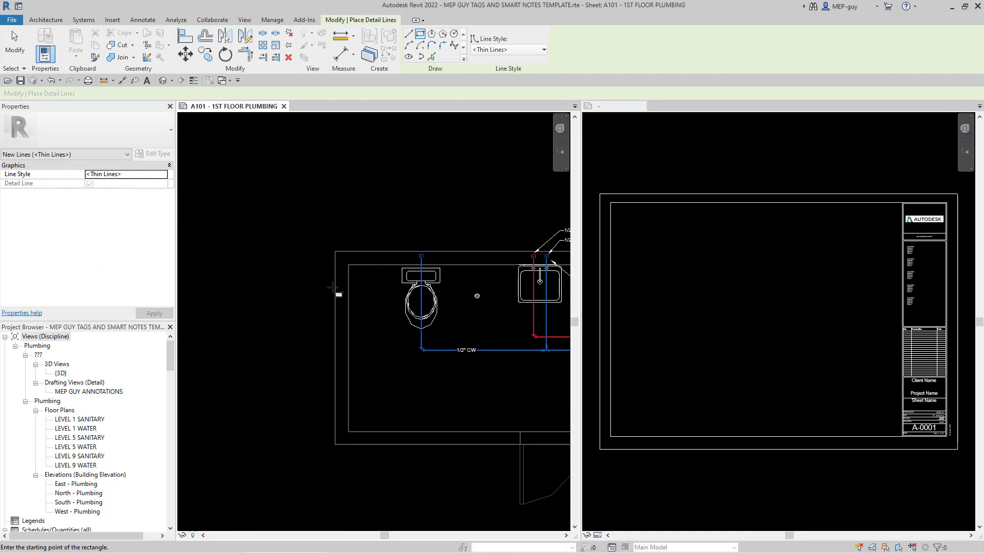
pyautogui.scroll(3, 338, 252)
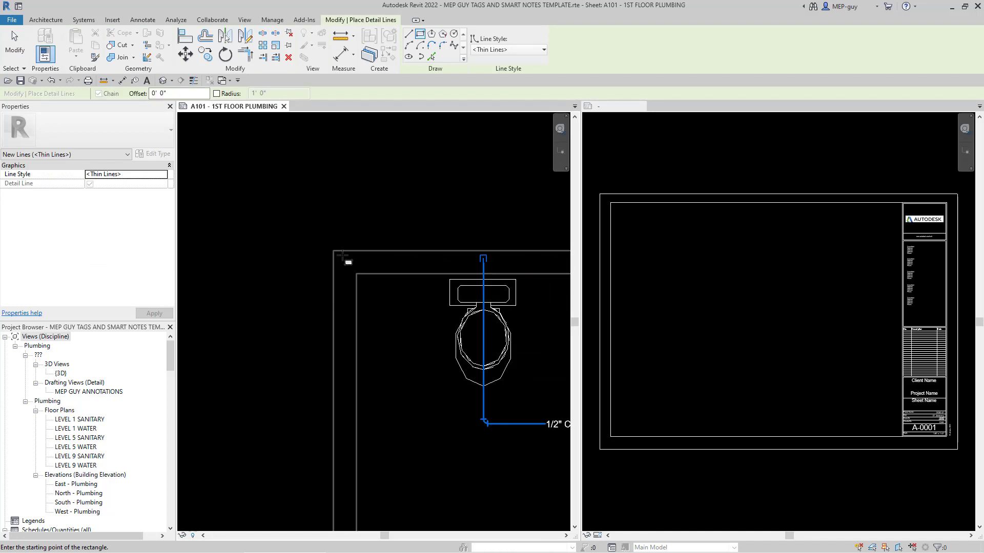
pyautogui.click(336, 251)
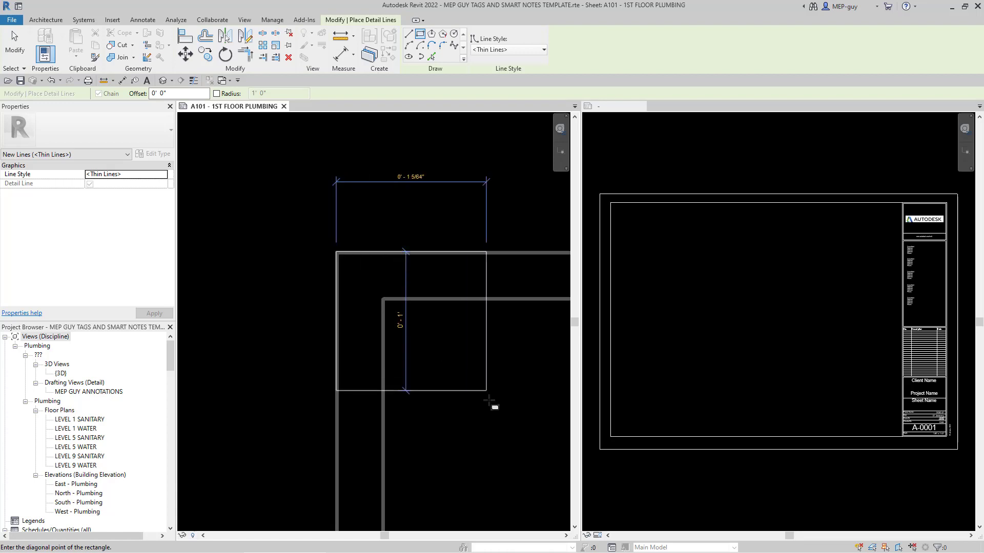
pyautogui.press('Escape')
pyautogui.press('Escape')
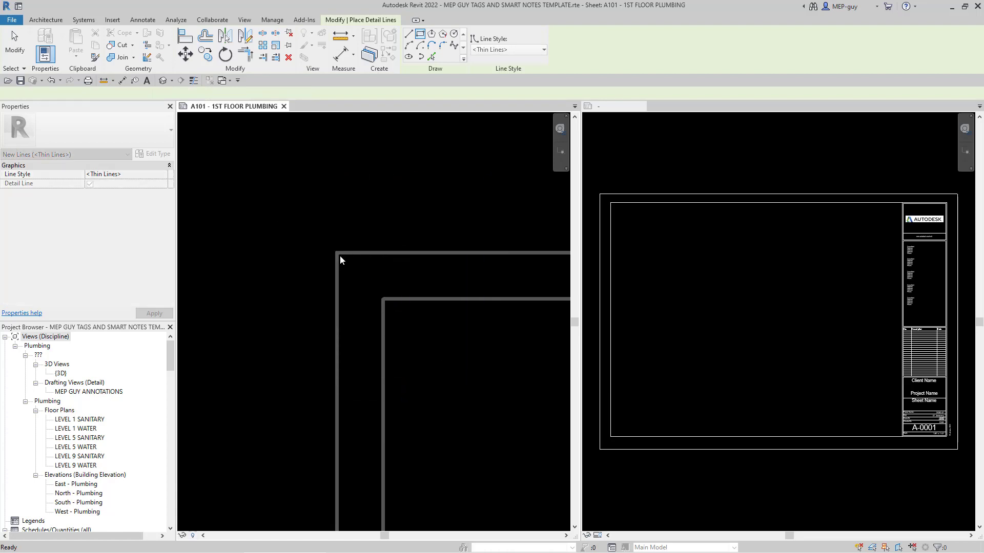
pyautogui.scroll(1, 340, 251)
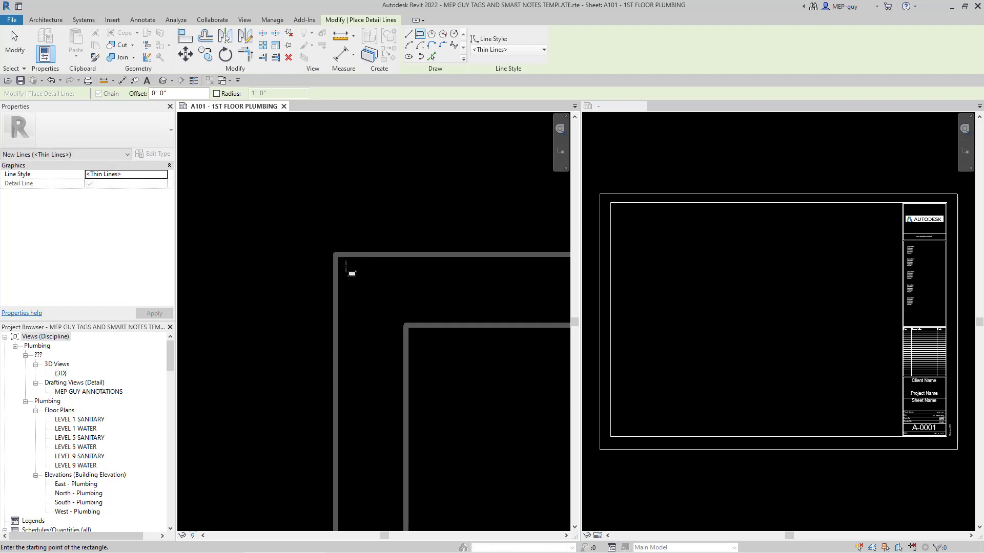
pyautogui.scroll(-3, 346, 267)
pyautogui.scroll(-2, 283, 287)
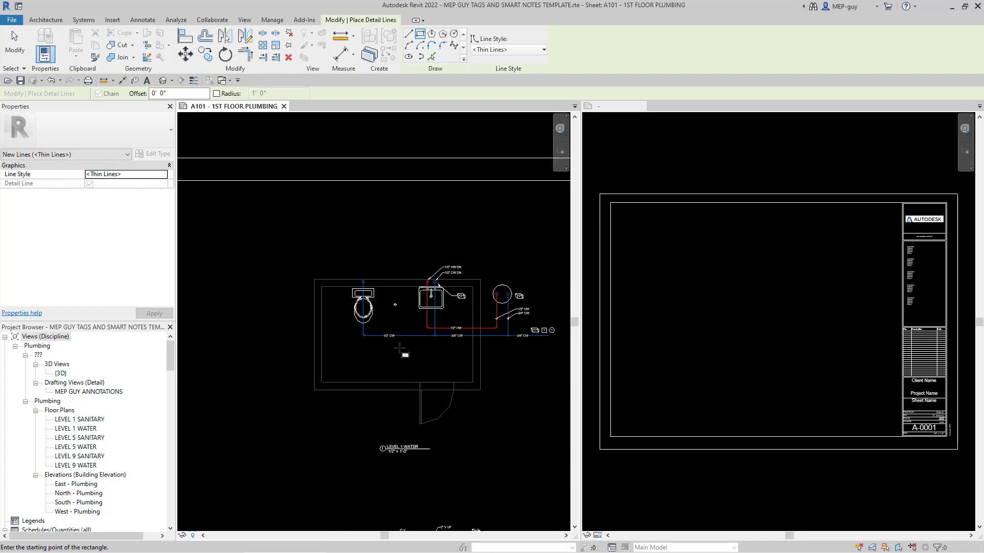
pyautogui.press('Escape')
pyautogui.press('Escape')
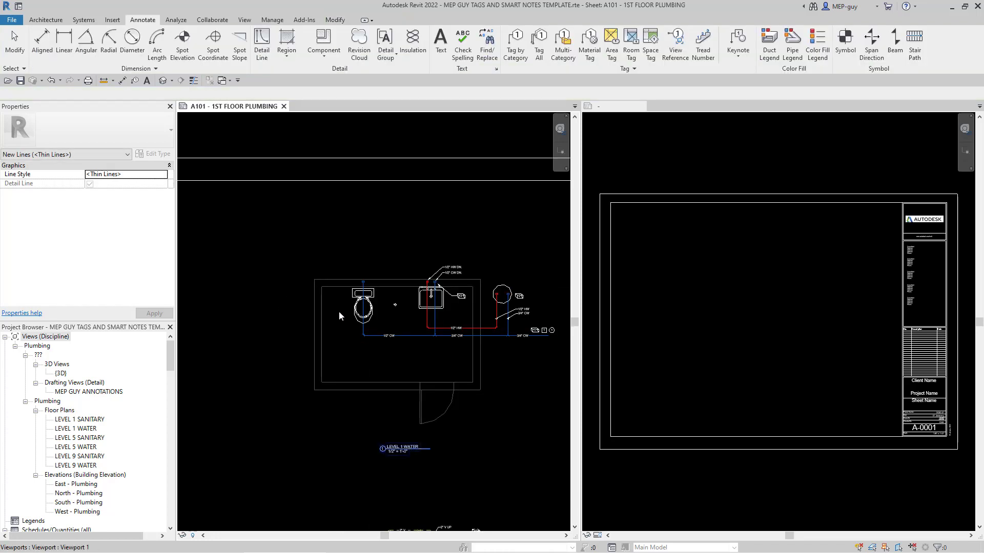
# Step: Activate the water plan viewport and draw a short horizontal reference plane extending outward from the room's upper-left outer wall corner
pyautogui.doubleClick(337, 312)
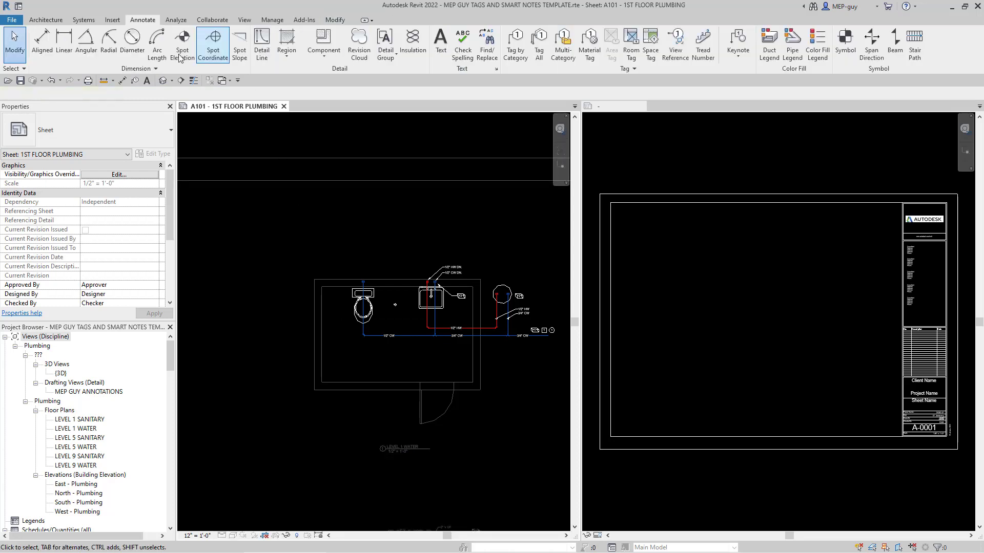
pyautogui.click(46, 20)
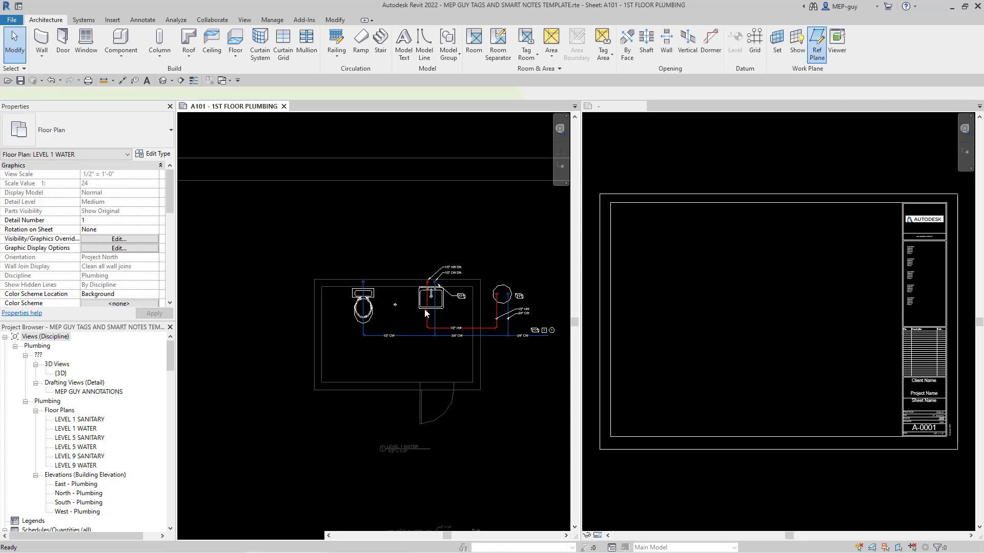
pyautogui.press('r')
pyautogui.press('p')
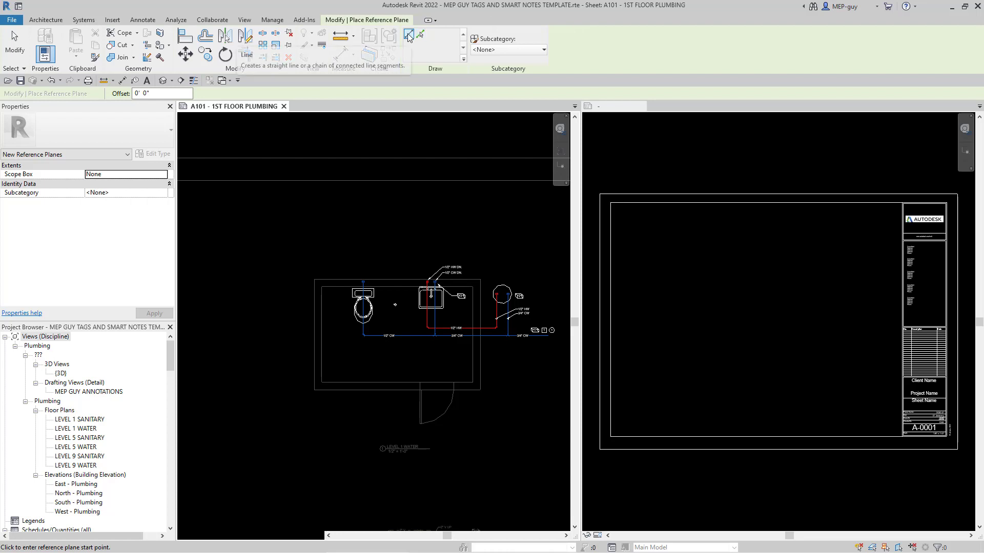
pyautogui.scroll(2, 331, 286)
pyautogui.scroll(4, 331, 286)
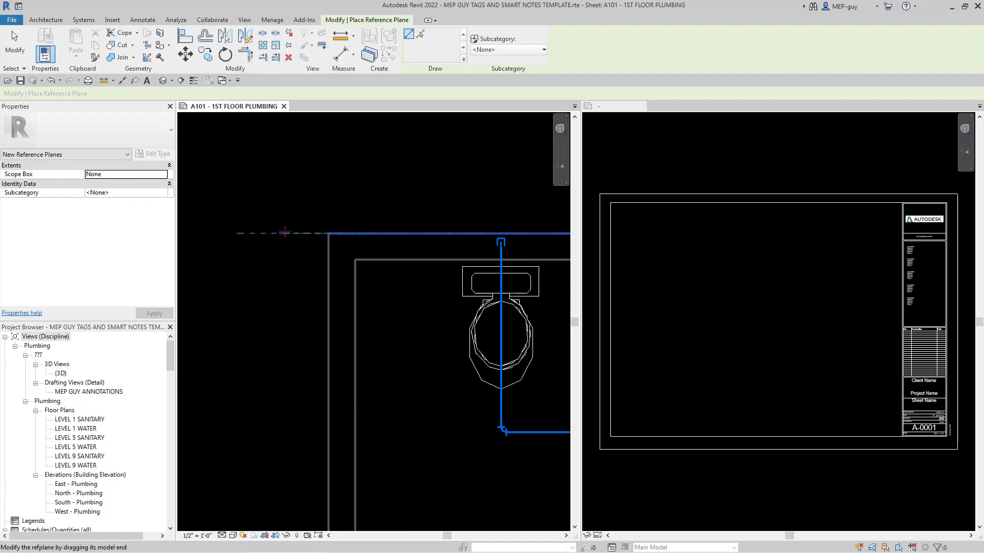
pyautogui.click(268, 243)
pyautogui.click(328, 244)
# Step: Draw a short vertical reference plane upward from the same upper-left outer wall corner of the water plan
pyautogui.scroll(1, 331, 229)
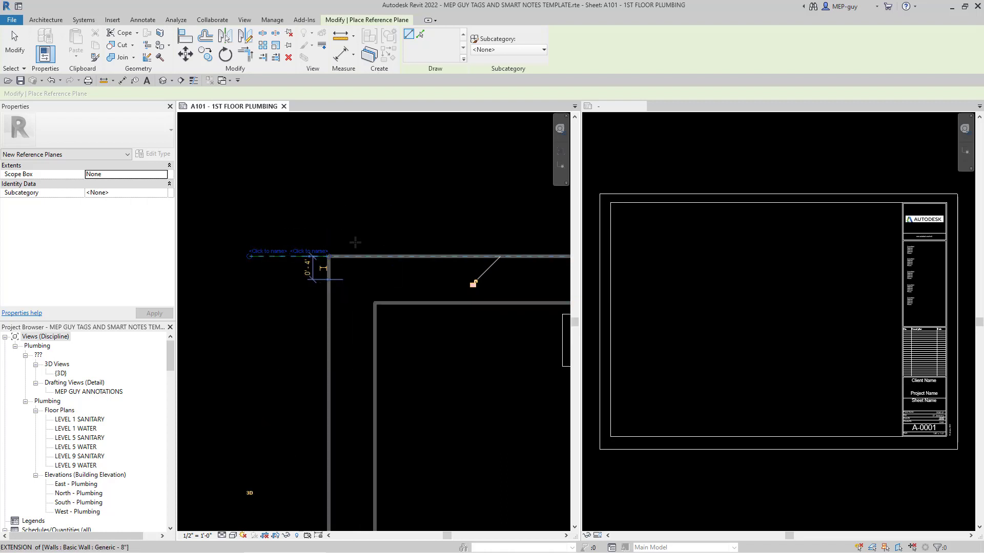
pyautogui.click(328, 256)
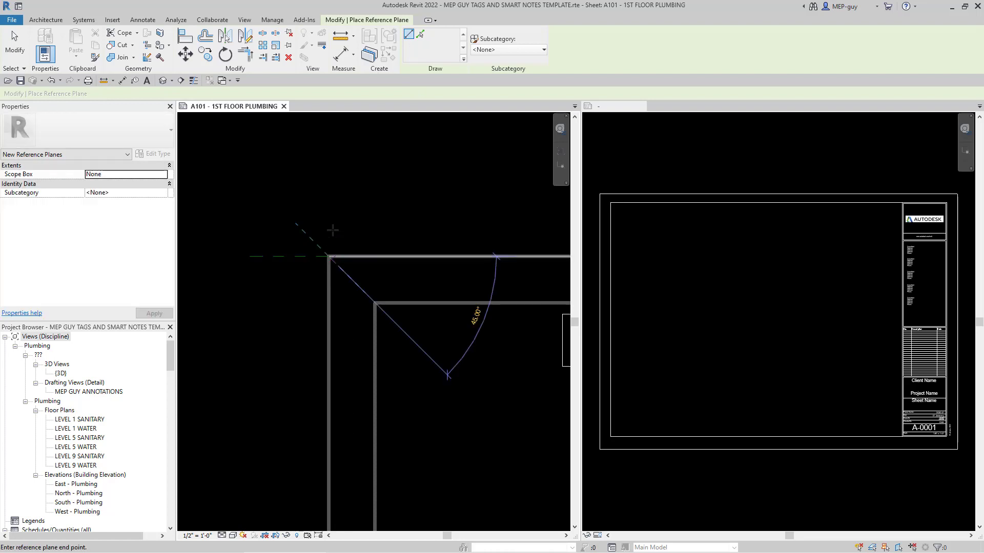
pyautogui.click(328, 195)
pyautogui.press('Escape')
pyautogui.press('Escape')
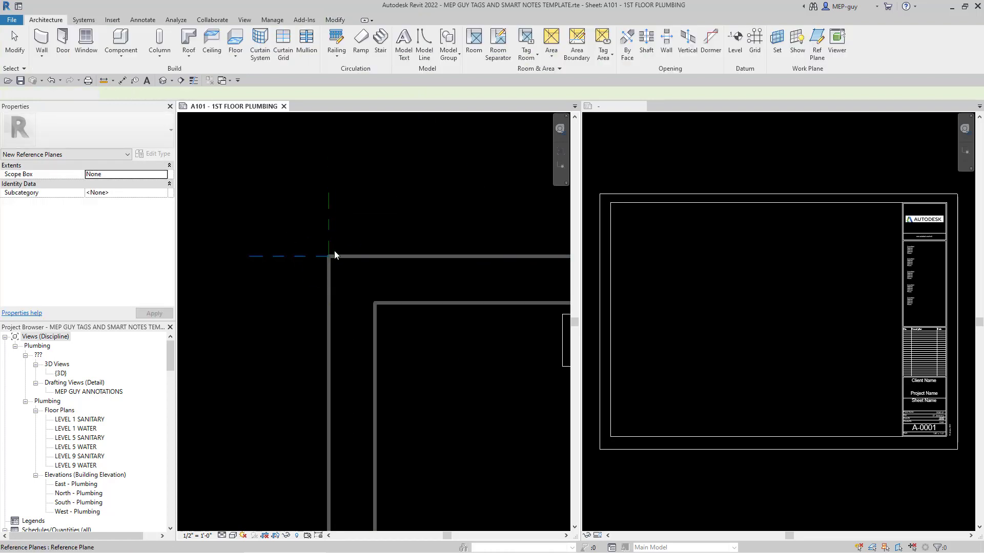
# Step: Deactivate the water plan viewport to return to editing the sheet
pyautogui.scroll(-2, 339, 290)
pyautogui.scroll(-2, 339, 288)
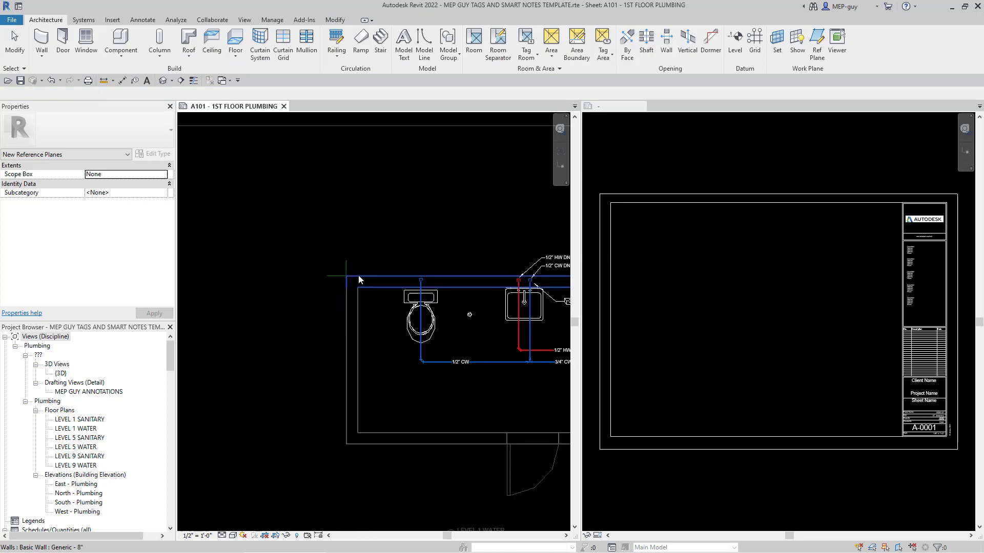
pyautogui.press('Escape')
pyautogui.scroll(3, 341, 278)
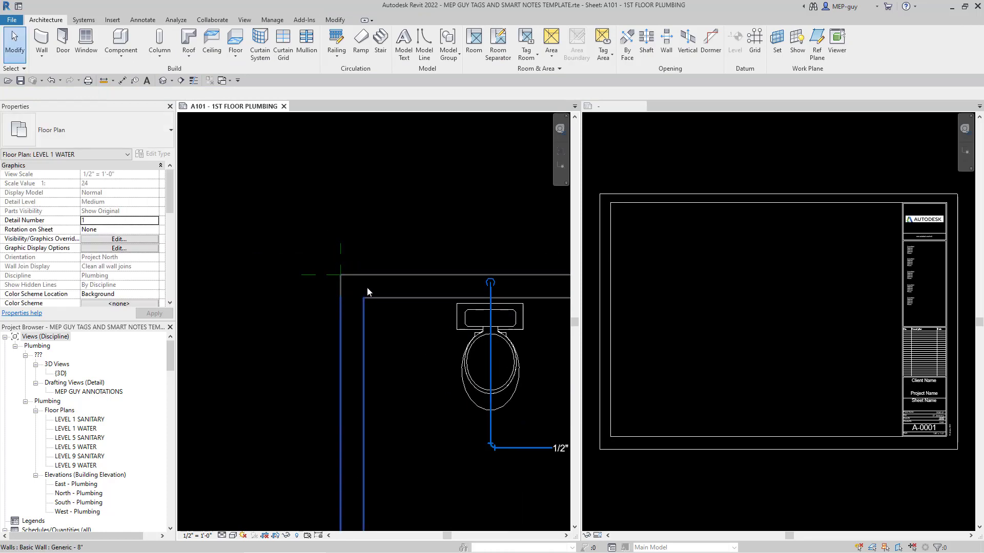
pyautogui.scroll(-5, 390, 300)
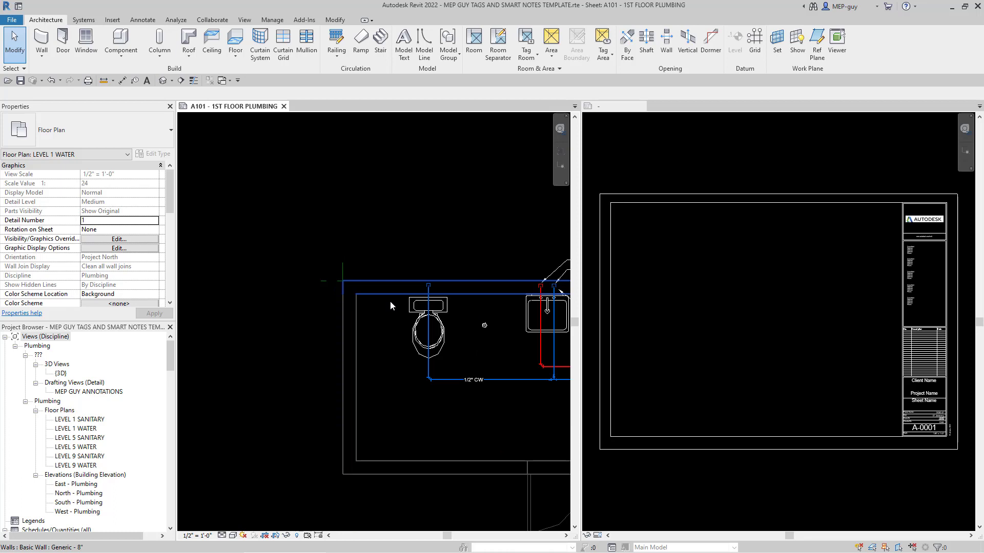
pyautogui.doubleClick(391, 168)
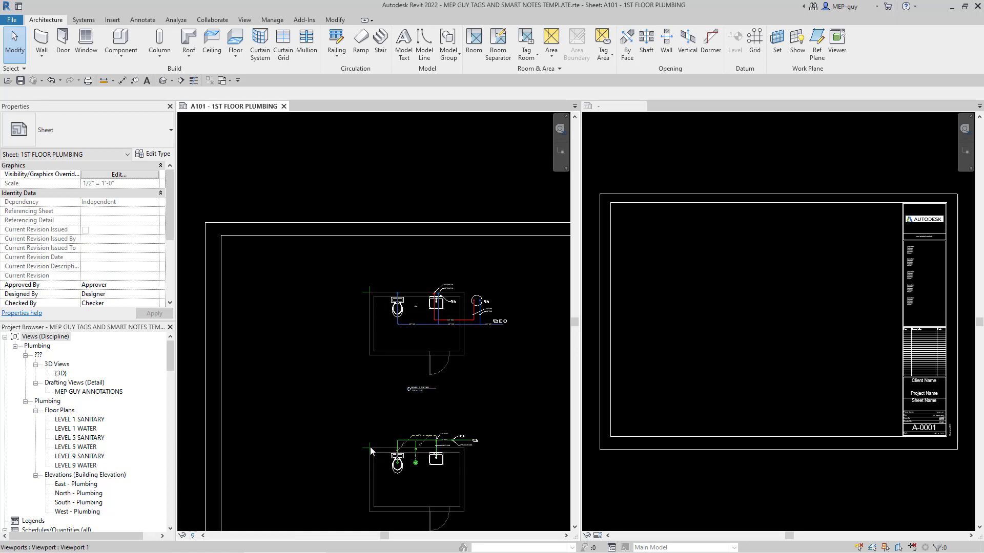
pyautogui.keyDown('ctrl'); pyautogui.scroll(-3, 354, 397); pyautogui.keyUp('ctrl')
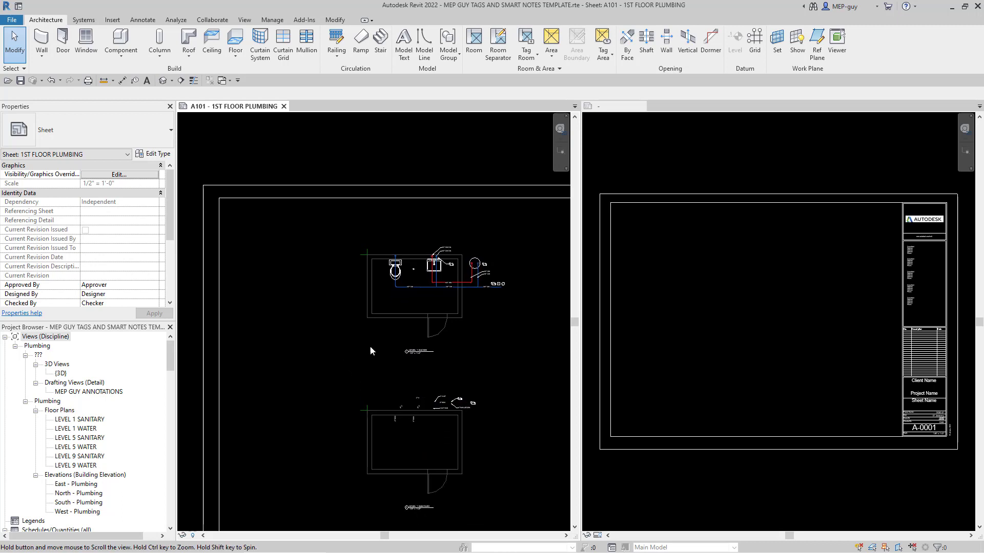
# Step: Draw a thin detail-line rectangle about 11 1/4" by 8" around the water plan, starting at the reference planes' intersection
pyautogui.click(388, 295)
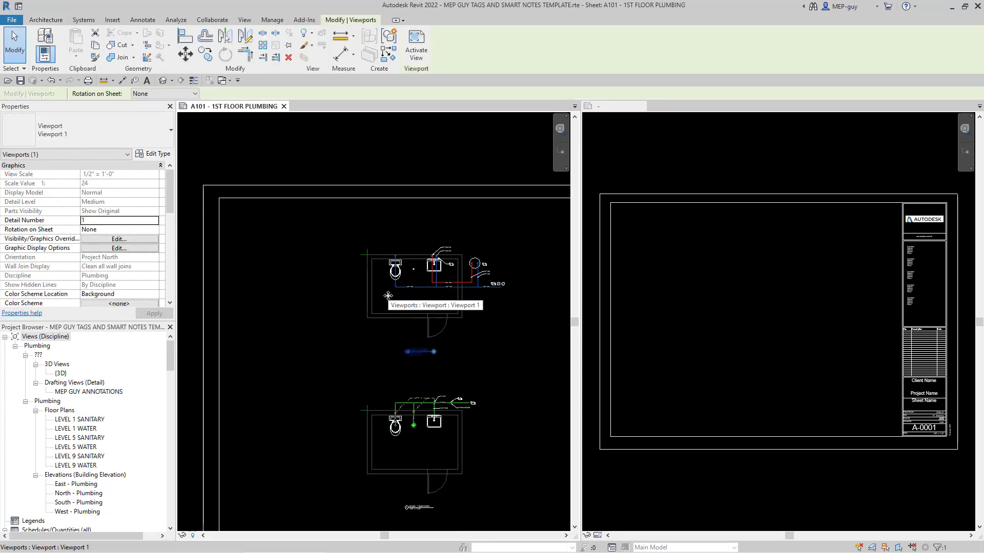
pyautogui.click(142, 21)
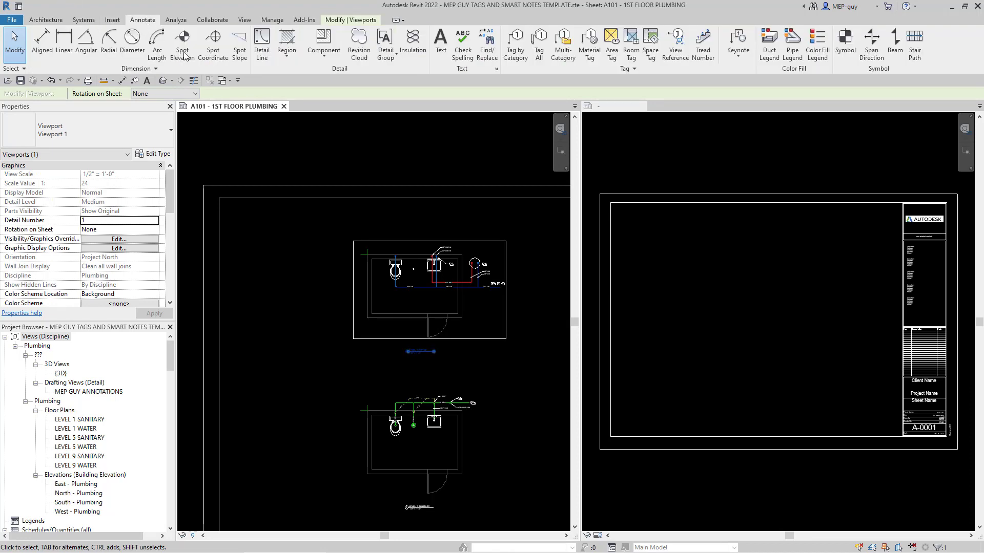
pyautogui.click(262, 42)
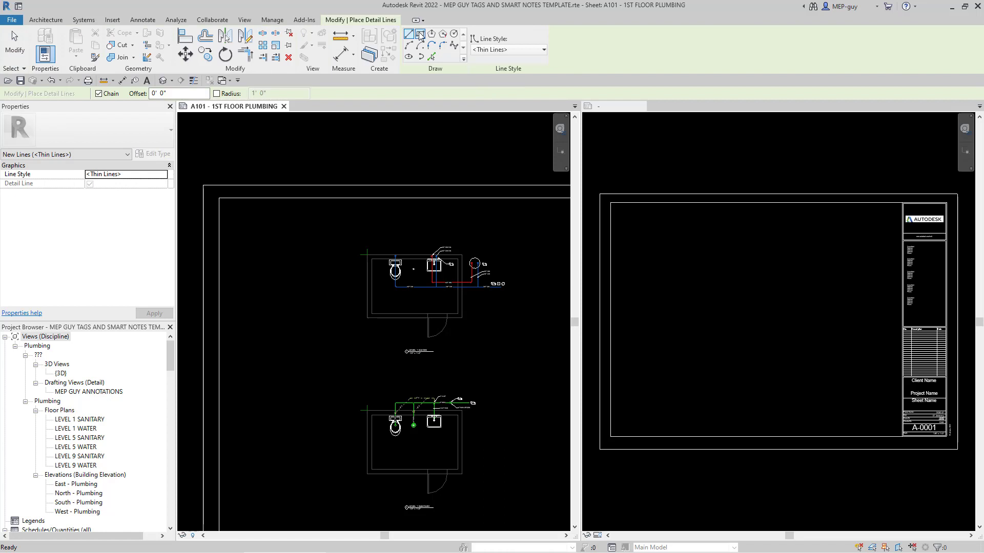
pyautogui.click(420, 34)
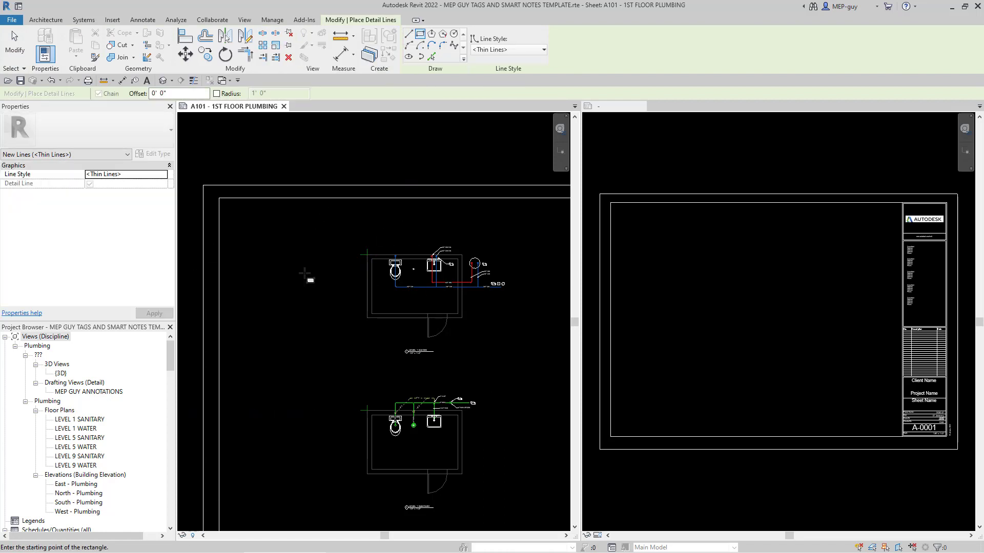
pyautogui.scroll(4, 368, 242)
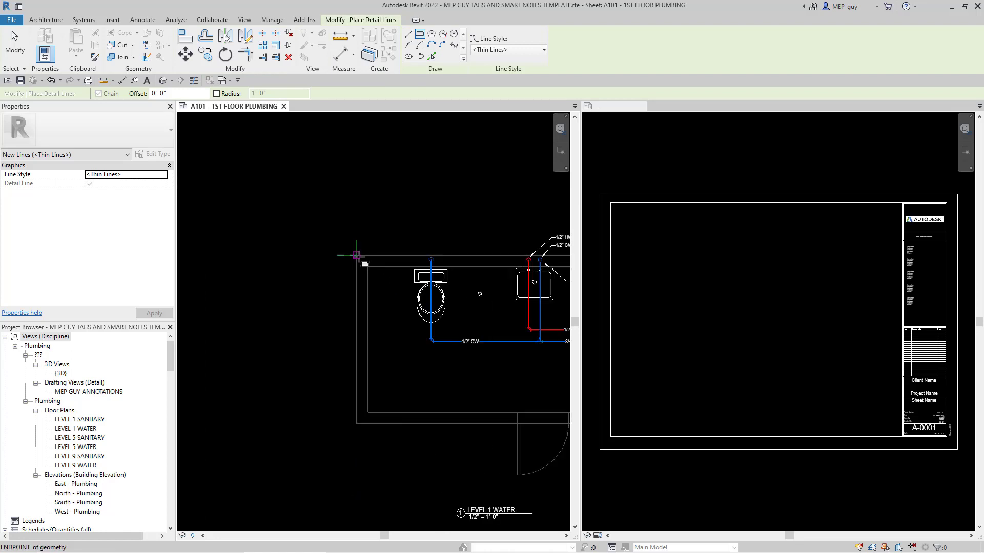
pyautogui.scroll(4, 356, 255)
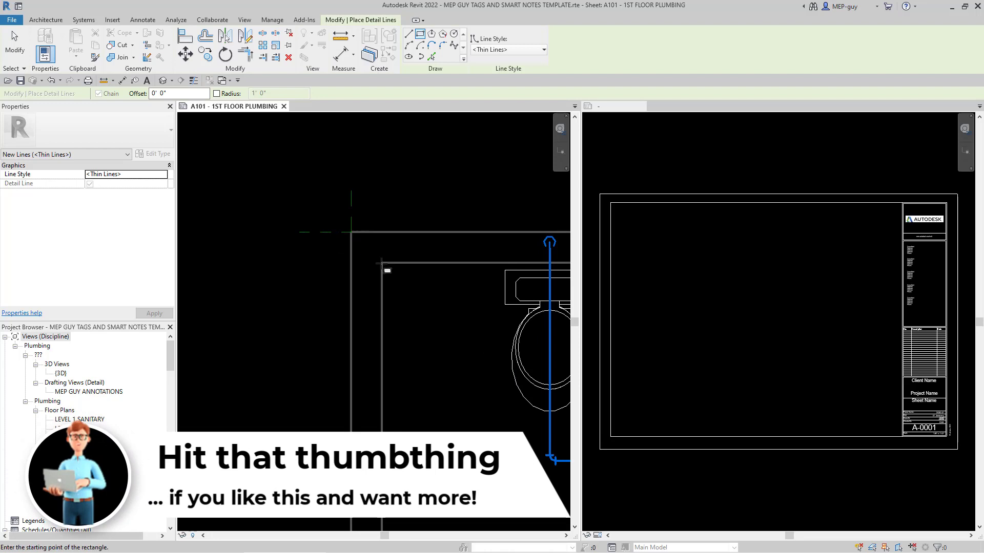
pyautogui.click(351, 232)
pyautogui.scroll(-6, 338, 254)
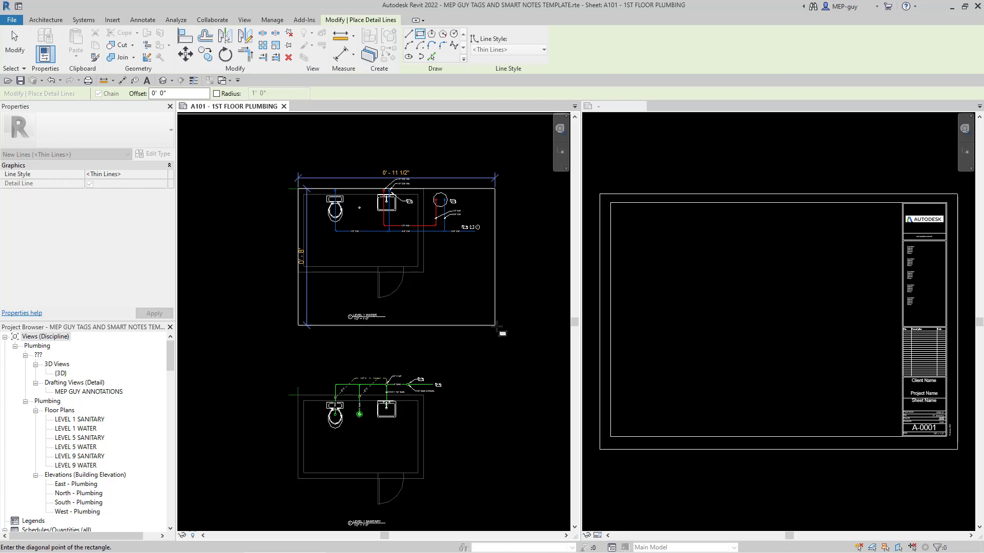
pyautogui.click(491, 325)
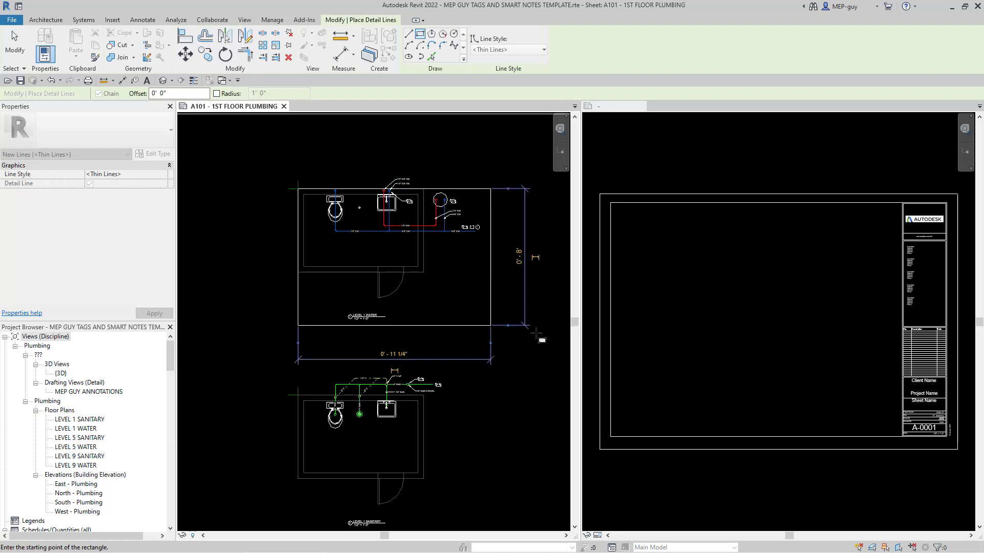
pyautogui.press('Escape')
pyautogui.press('Escape')
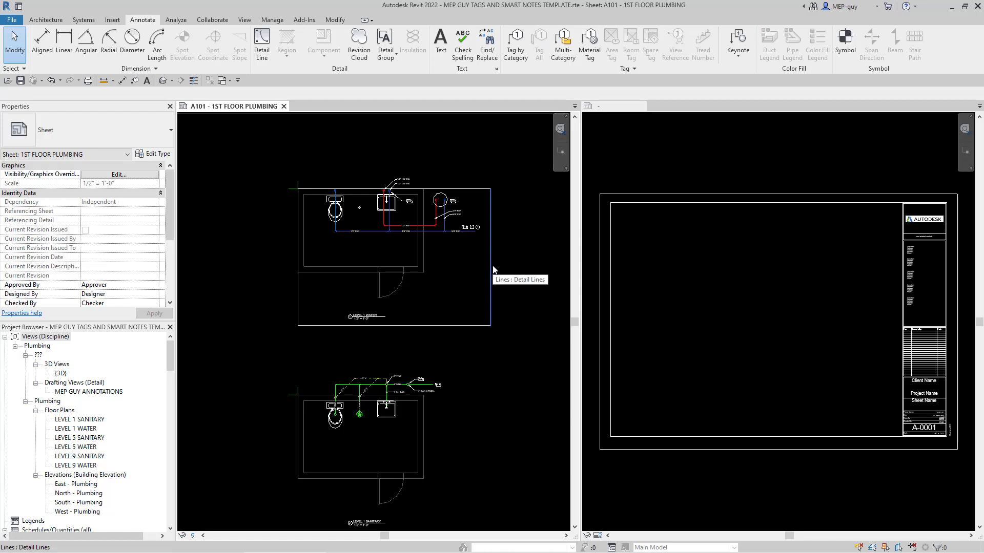
# Step: Copy the whole rectangle from the water plan's reference plane intersection to the matching intersection on the sanitary plan
pyautogui.press('Tab')
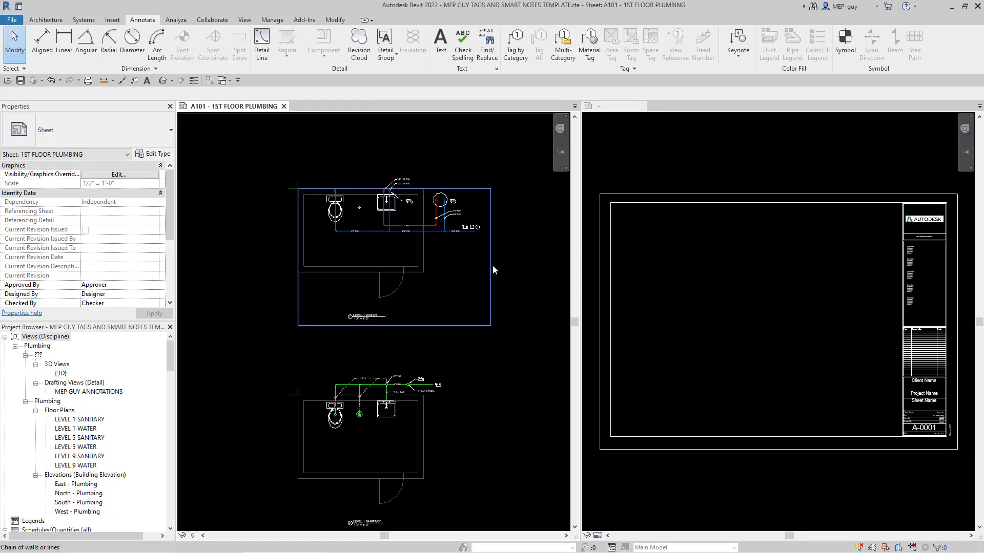
pyautogui.click(509, 294)
pyautogui.click(207, 54)
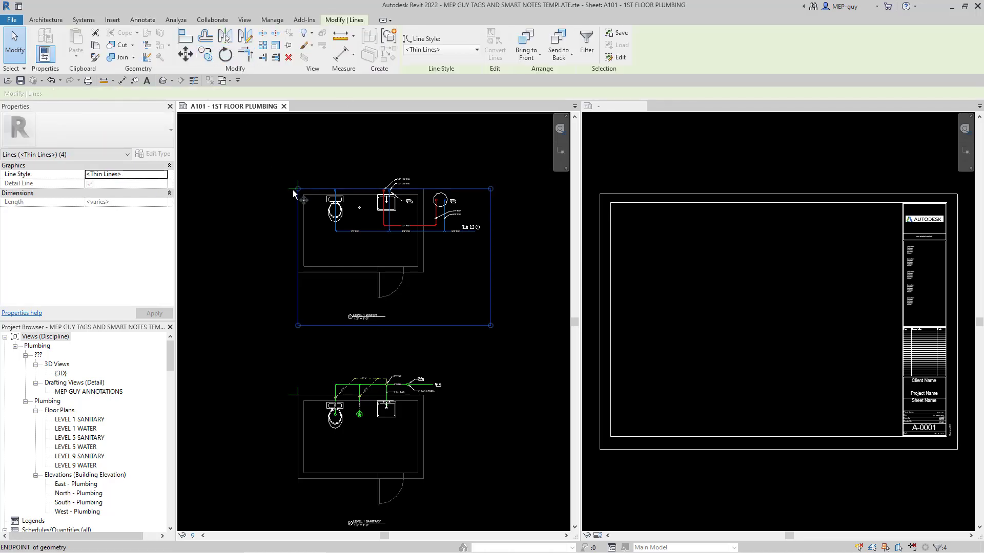
pyautogui.scroll(5, 302, 193)
pyautogui.click(312, 184)
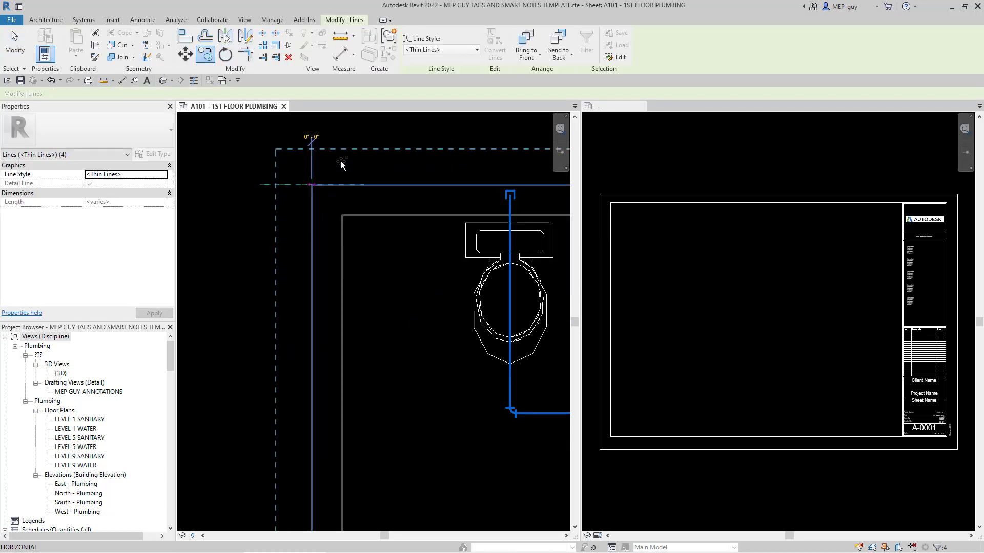
pyautogui.scroll(-6, 335, 161)
pyautogui.scroll(6, 334, 343)
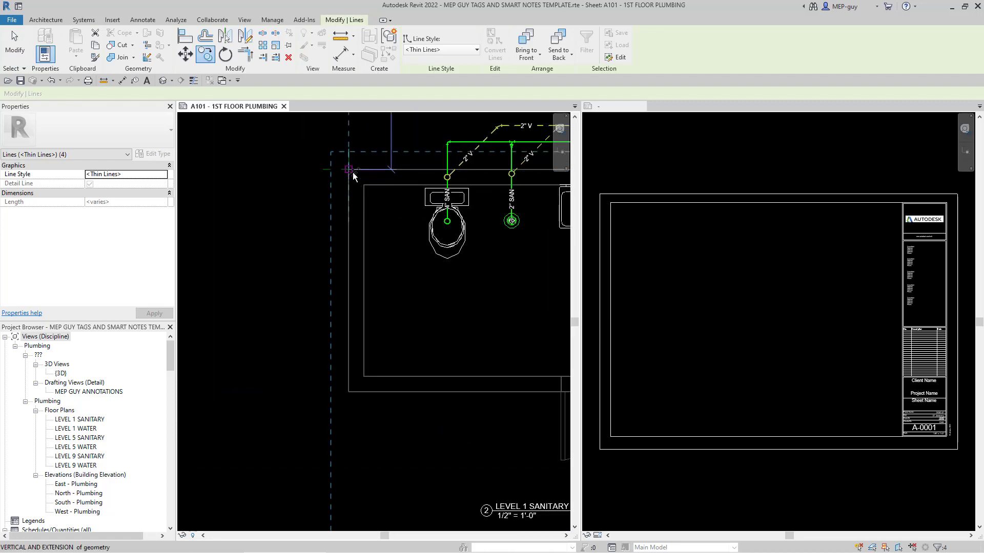
pyautogui.scroll(-4, 298, 258)
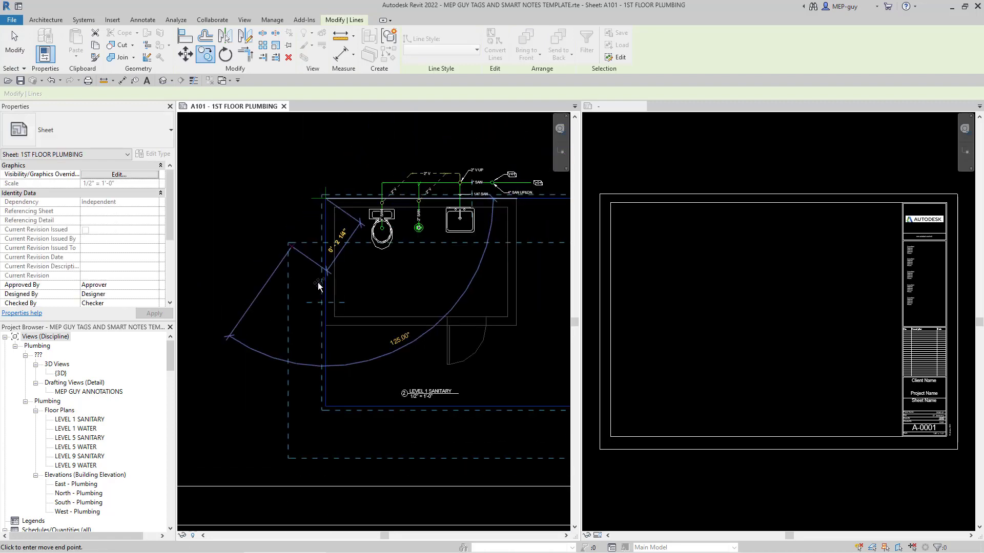
pyautogui.press('Escape')
pyautogui.press('Escape')
# Step: Select the viewports, notes schedule and detail lines on the sheet, and filter the selection down to only the thin lines
pyautogui.press('z')
pyautogui.press('f')
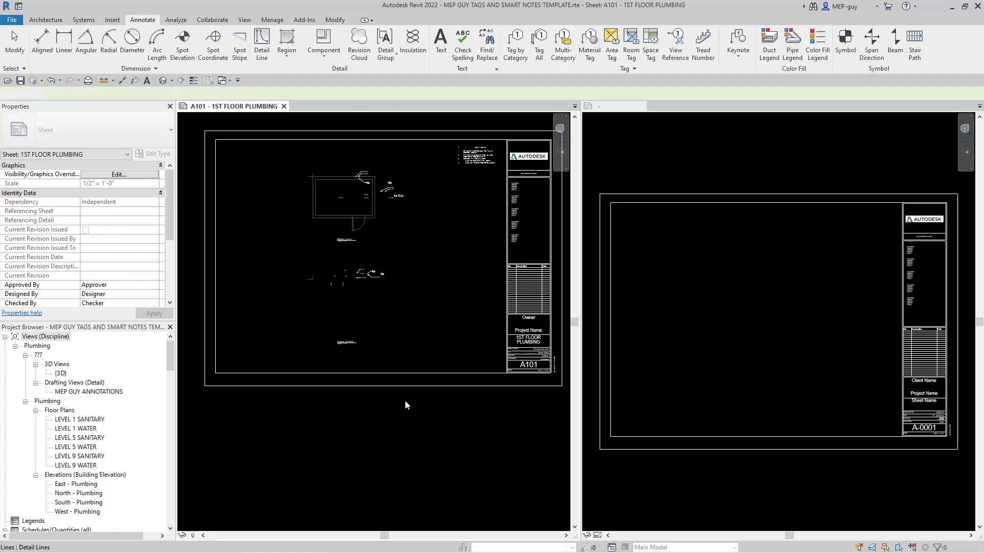
pyautogui.scroll(-1, 391, 392)
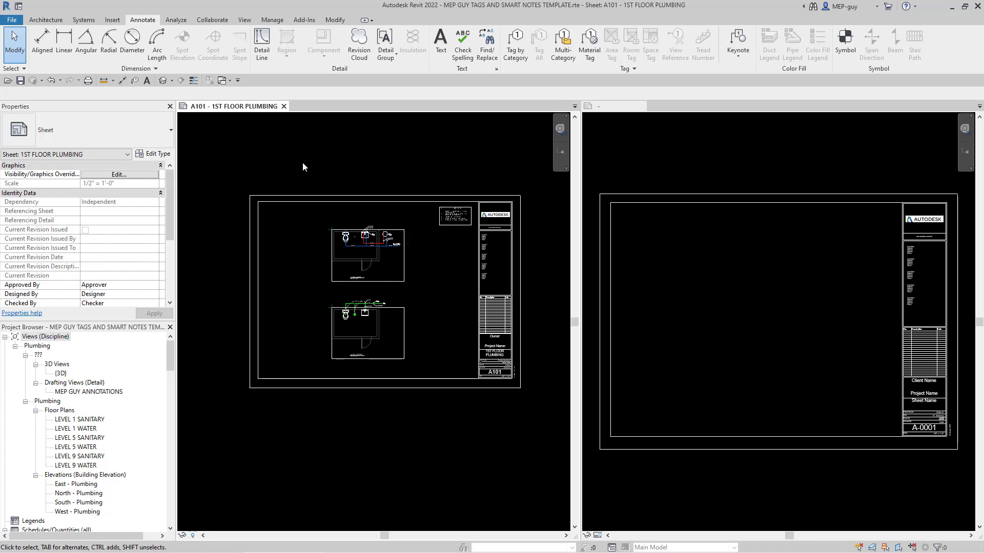
pyautogui.moveTo(303, 162); pyautogui.dragTo(474, 423)
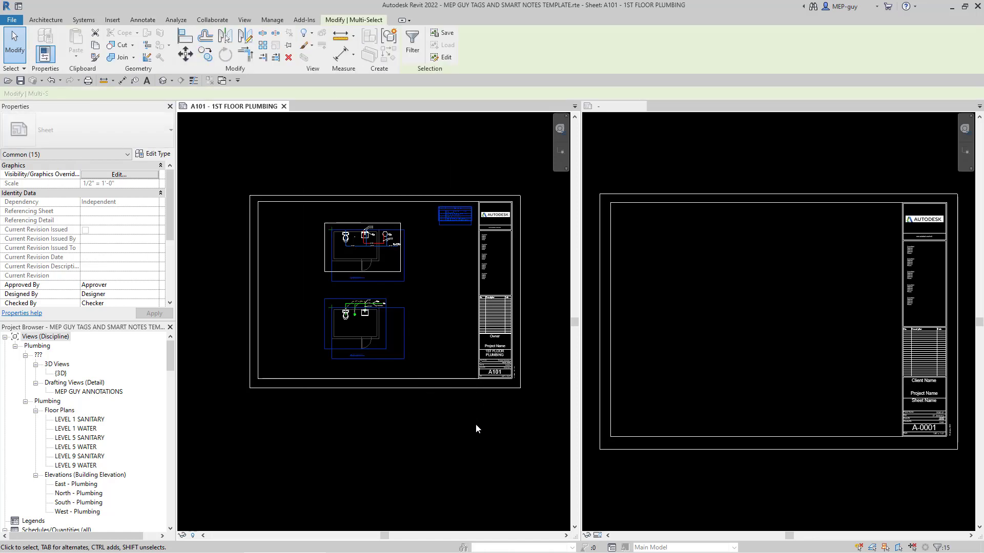
pyautogui.click(413, 48)
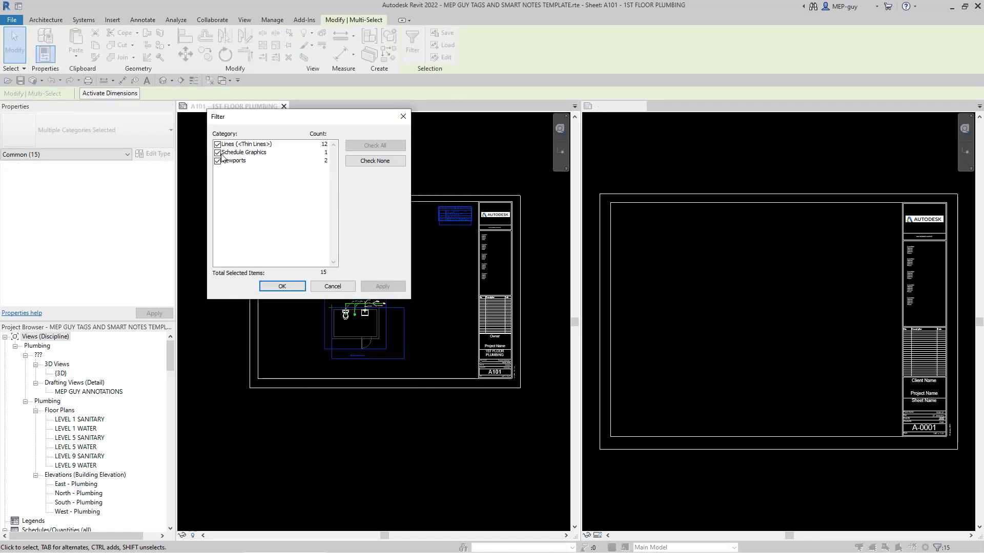
pyautogui.click(218, 152)
pyautogui.click(217, 160)
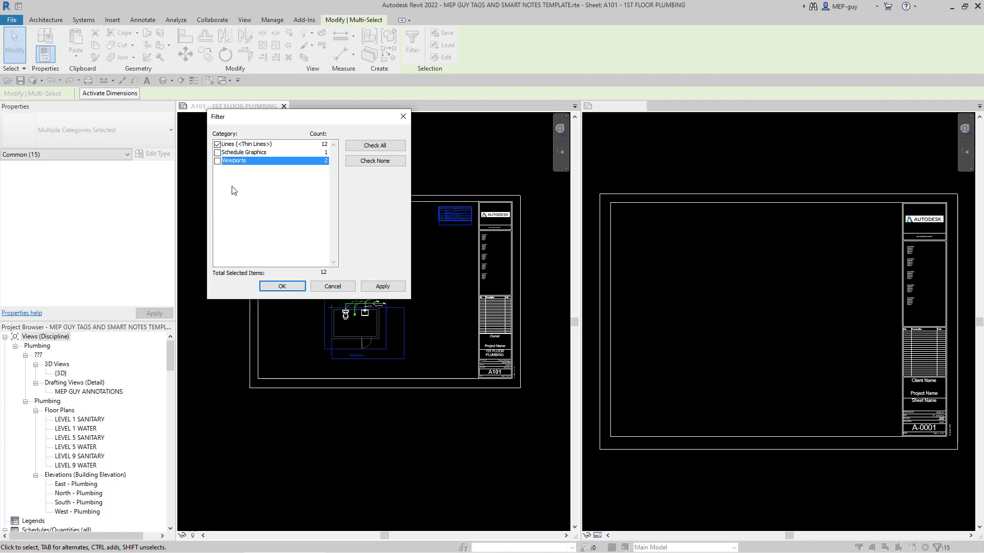
pyautogui.click(271, 286)
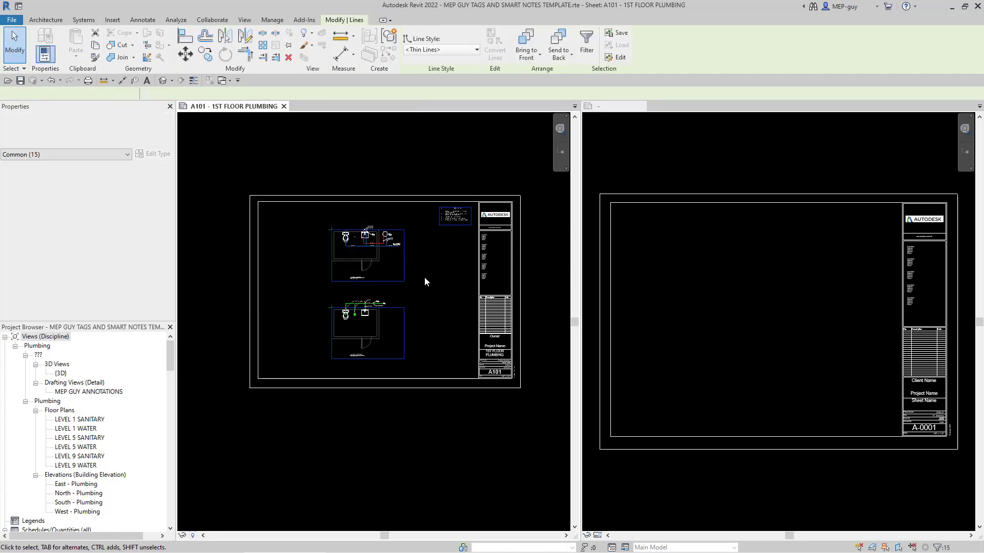
pyautogui.scroll(3, 414, 244)
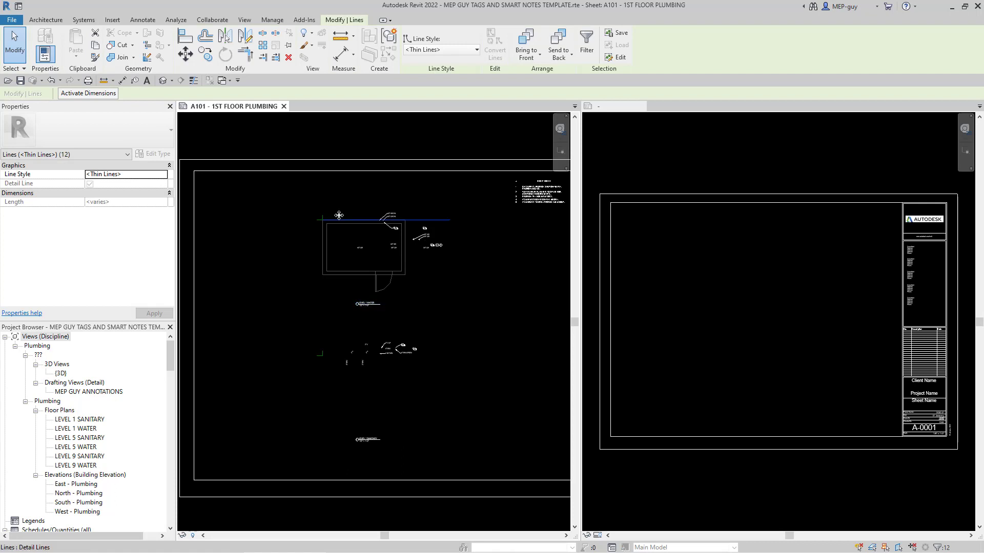
pyautogui.scroll(-1, 253, 331)
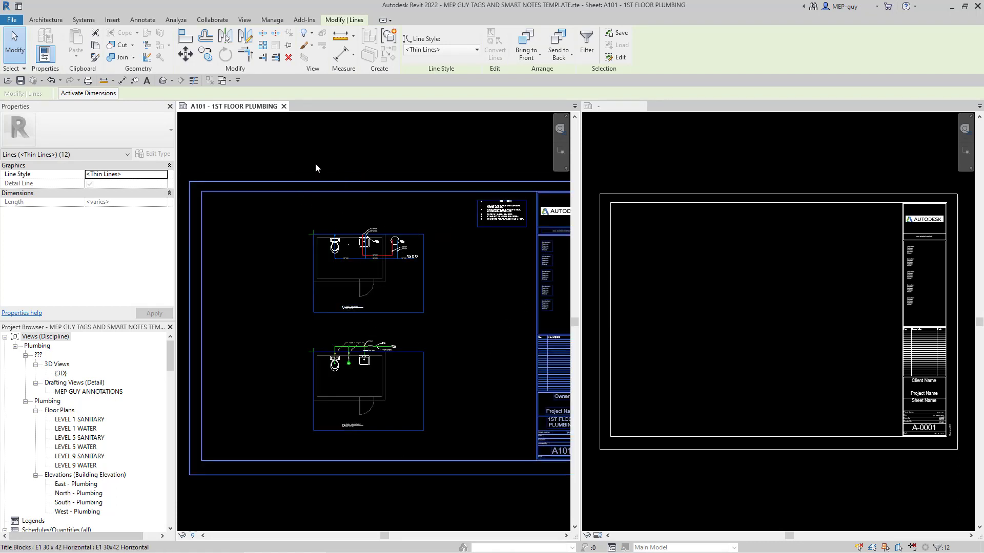
pyautogui.scroll(-1, 315, 167)
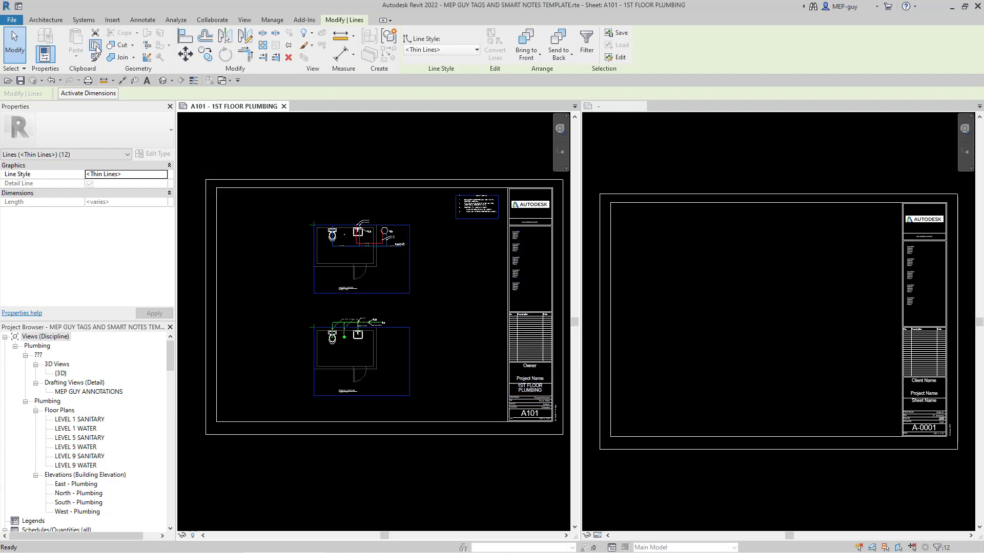
# Step: Copy the thin lines selected on sheet A101 and paste them aligned to the current view in the E1 30 x 42 Horizontal title block family
pyautogui.click(800, 308)
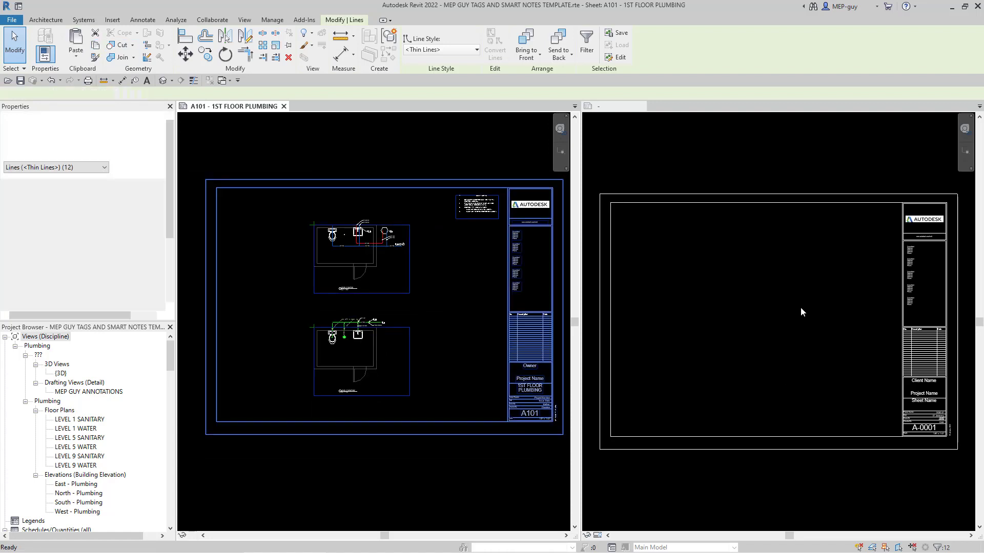
pyautogui.click(763, 257)
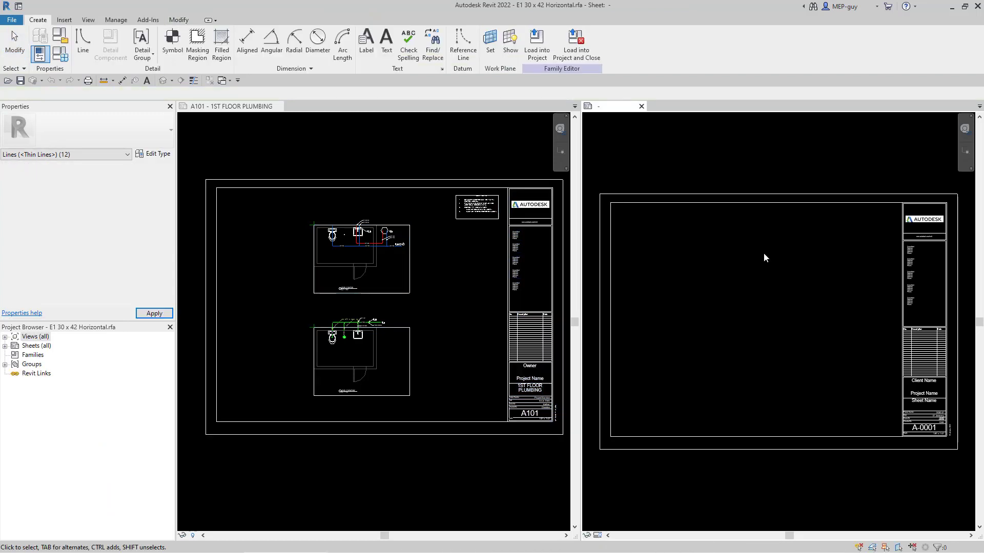
pyautogui.click(179, 19)
pyautogui.click(87, 62)
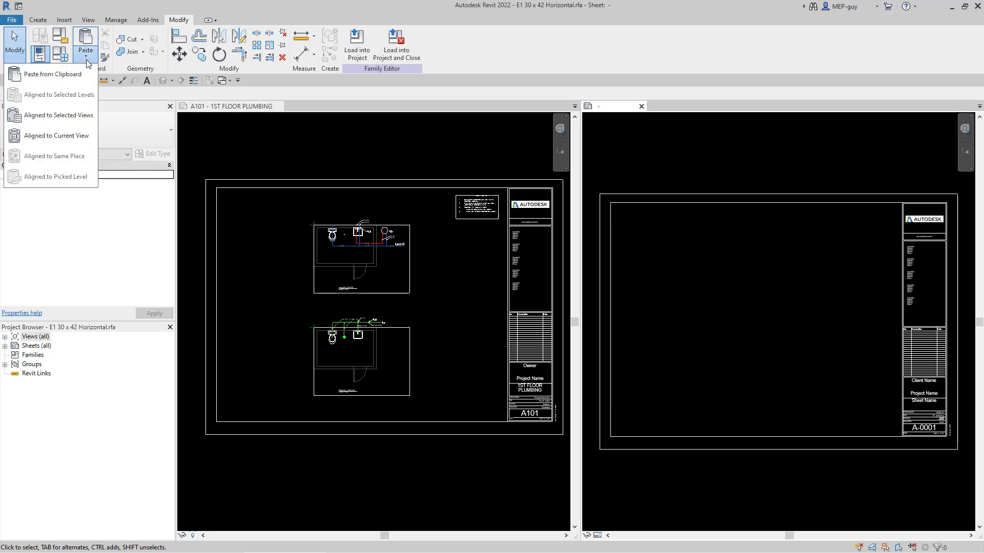
pyautogui.click(61, 135)
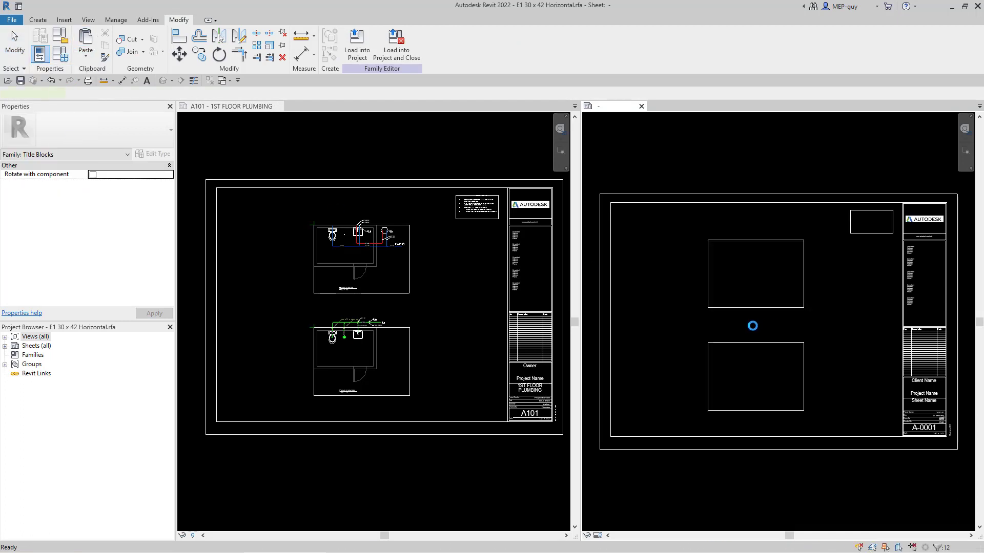
pyautogui.click(859, 334)
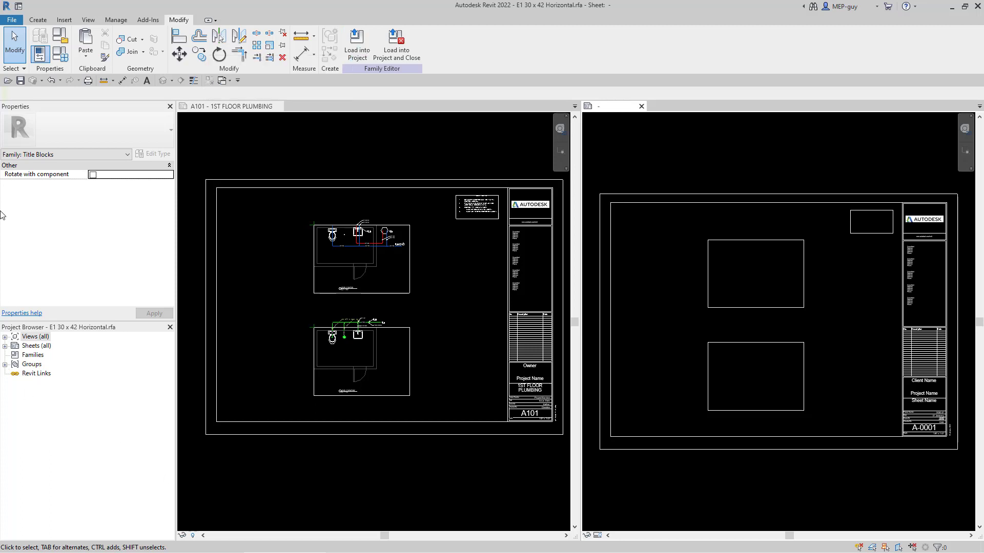
# Step: Return to the template project and open sheet A105 - TYPICAL FLOORS PLUMBING
pyautogui.click(255, 282)
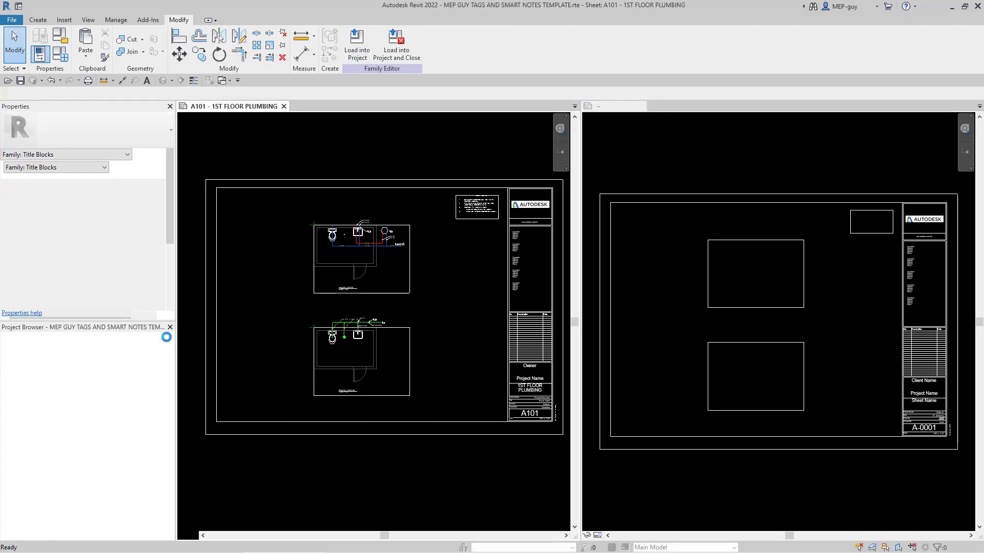
pyautogui.scroll(-4, 113, 425)
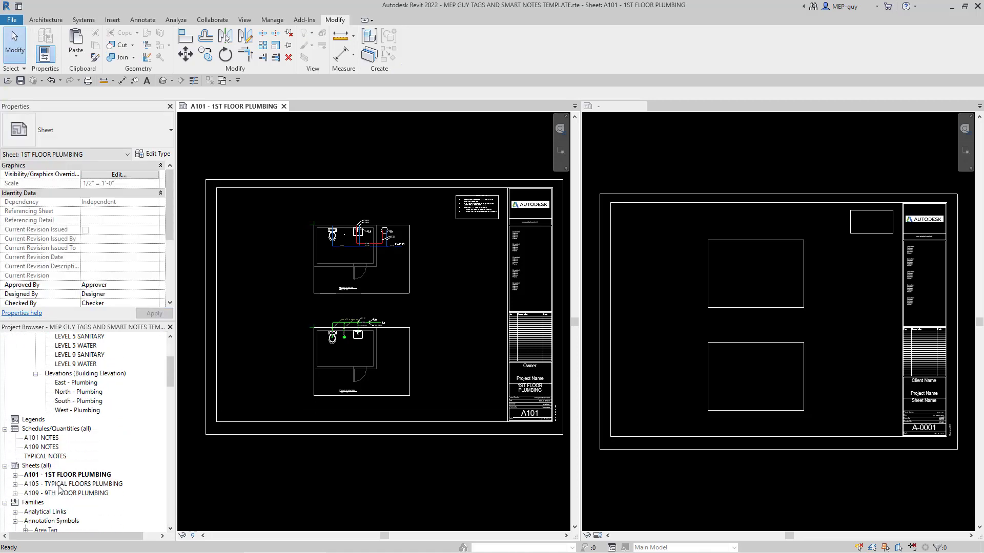
pyautogui.click(60, 485)
pyautogui.press('Return')
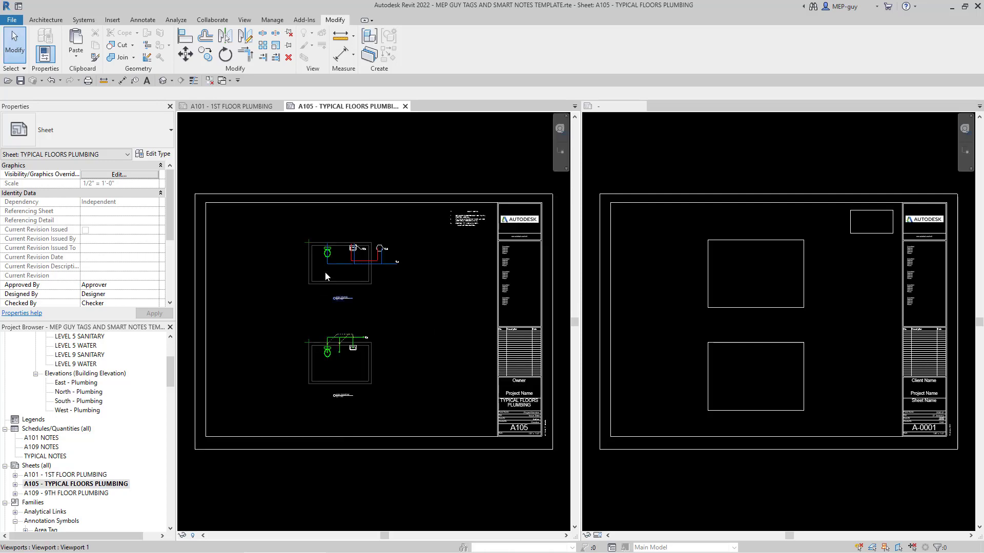
# Step: Shift the Level 5 water and sanitary viewports down and left on sheet A105, and the typical notes schedule likewise, to freehand positions
pyautogui.click(338, 272)
pyautogui.moveTo(338, 272); pyautogui.dragTo(278, 283)
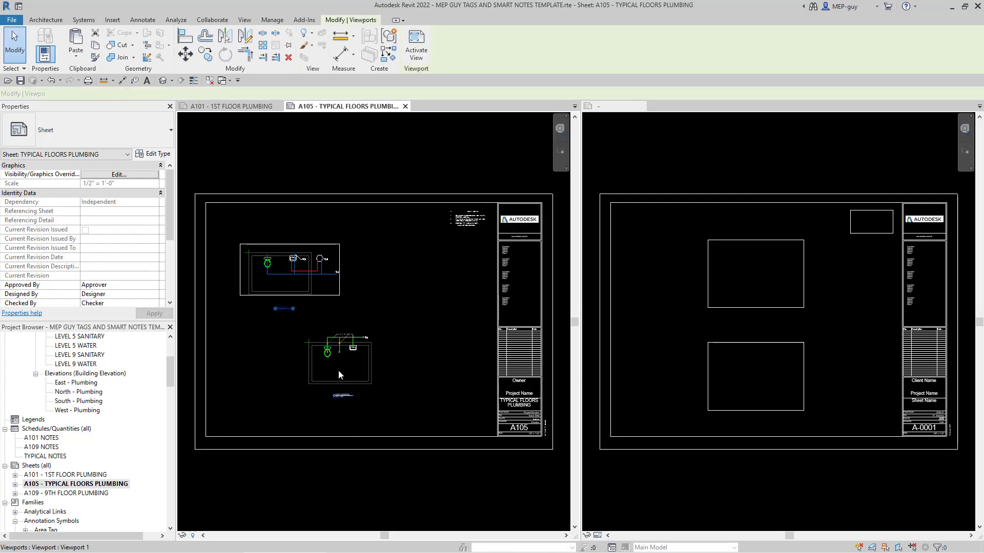
pyautogui.click(338, 374)
pyautogui.moveTo(338, 375); pyautogui.dragTo(278, 398)
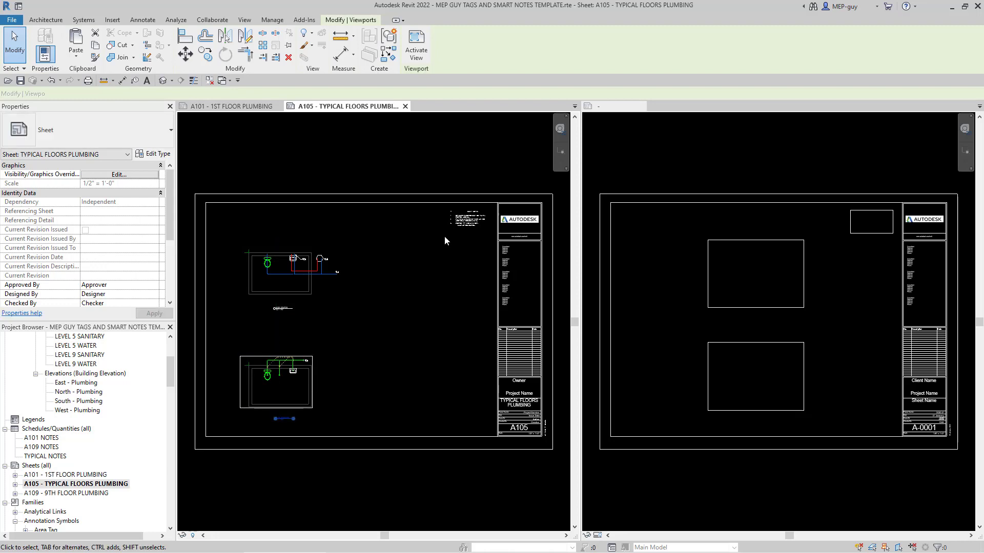
pyautogui.click(469, 217)
pyautogui.moveTo(469, 217); pyautogui.dragTo(441, 247)
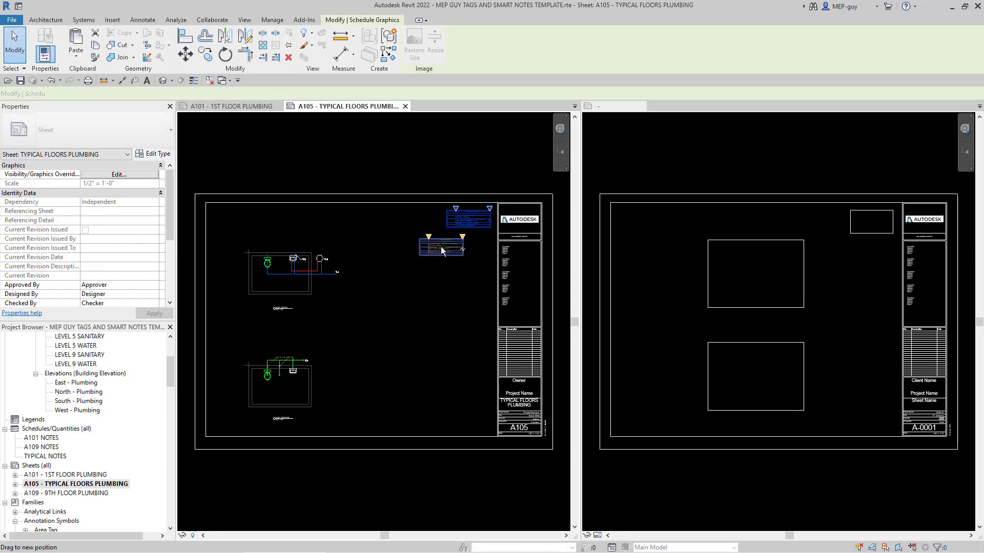
pyautogui.click(447, 299)
pyautogui.scroll(5, 242, 244)
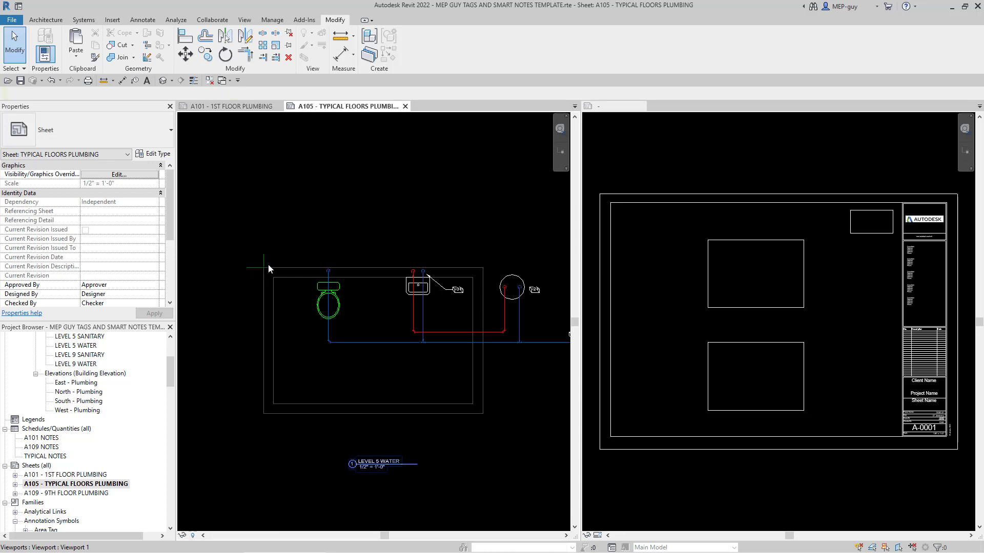
pyautogui.scroll(-3, 288, 202)
pyautogui.scroll(-3, 289, 205)
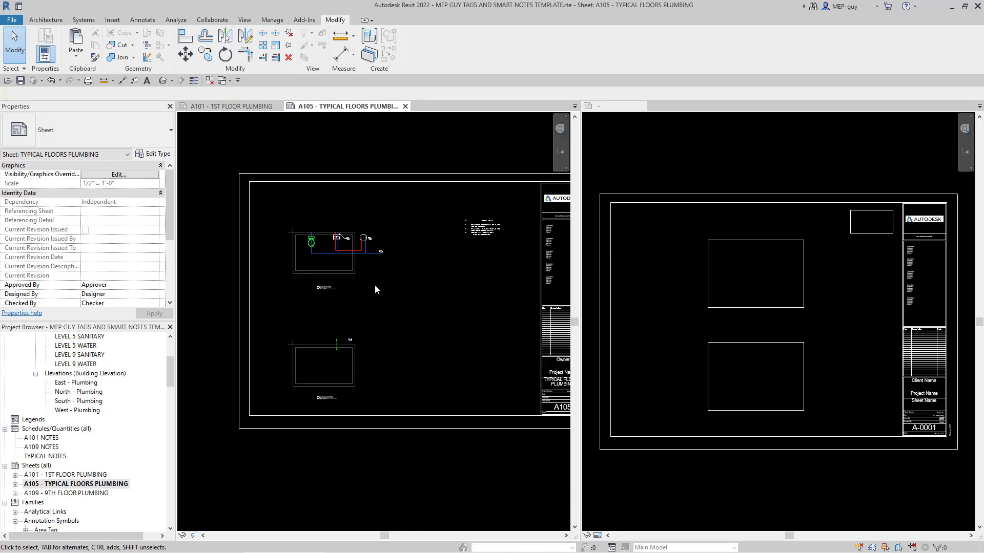
# Step: Load the edited title block family into the template project, overwriting the existing version
pyautogui.click(844, 286)
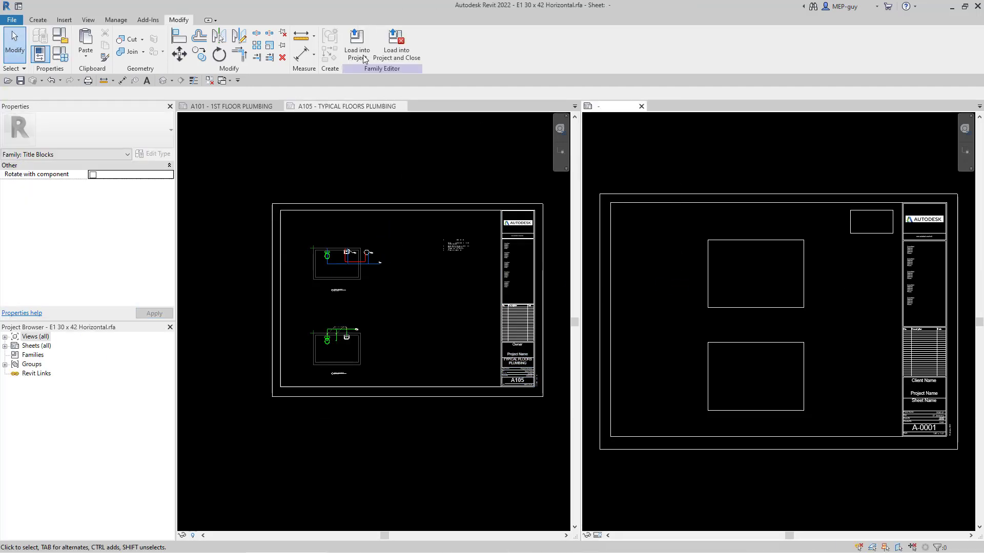
pyautogui.click(362, 56)
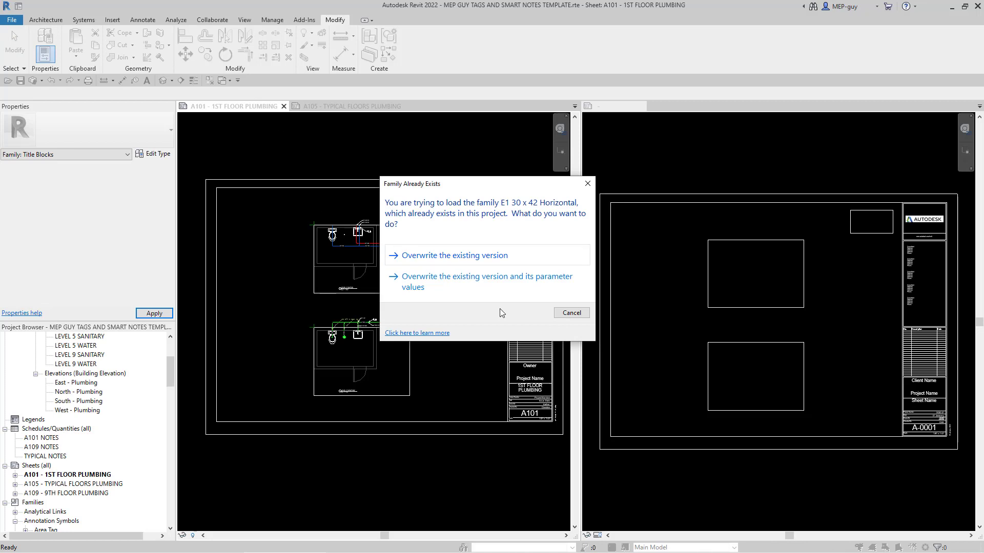
pyautogui.click(471, 259)
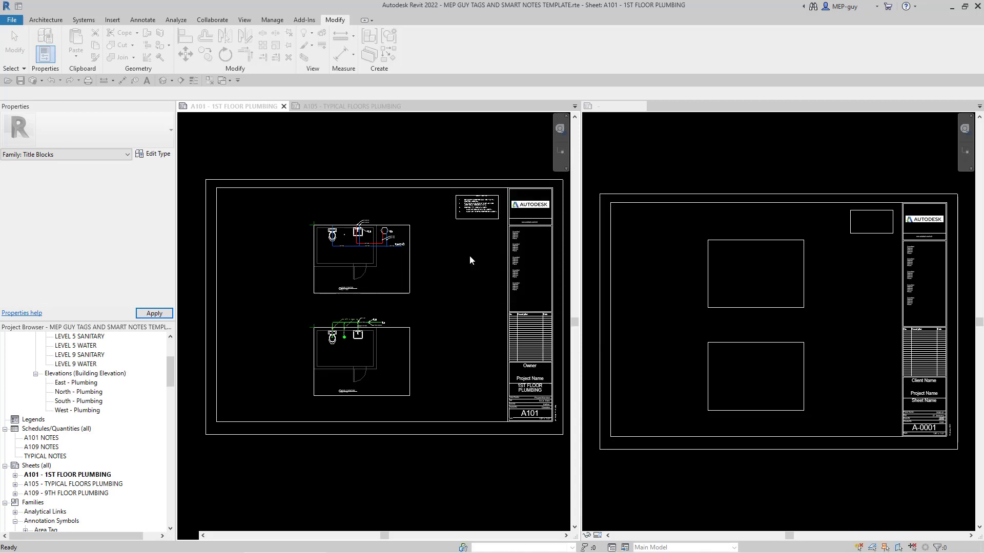
# Step: On sheet A105, move the Level 5 water viewport from its reference planes' intersection to the upper-left corner of the title block's upper plan rectangle
pyautogui.click(348, 106)
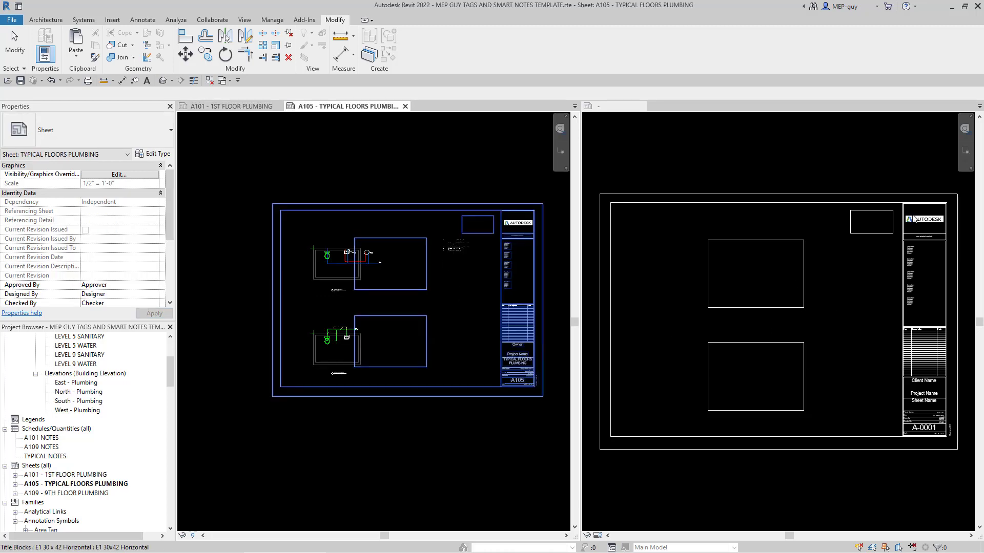
pyautogui.click(331, 272)
pyautogui.scroll(6, 317, 241)
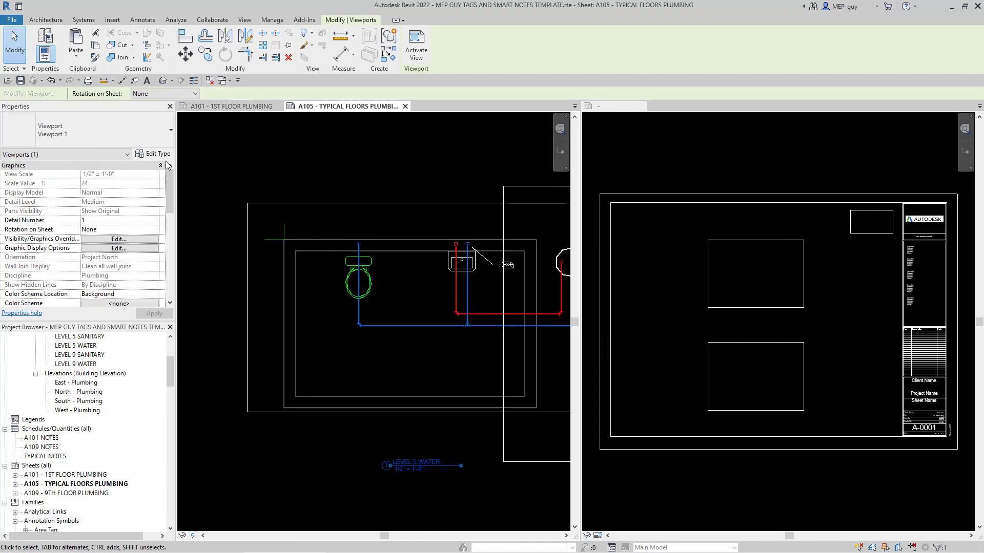
pyautogui.scroll(-4, 247, 228)
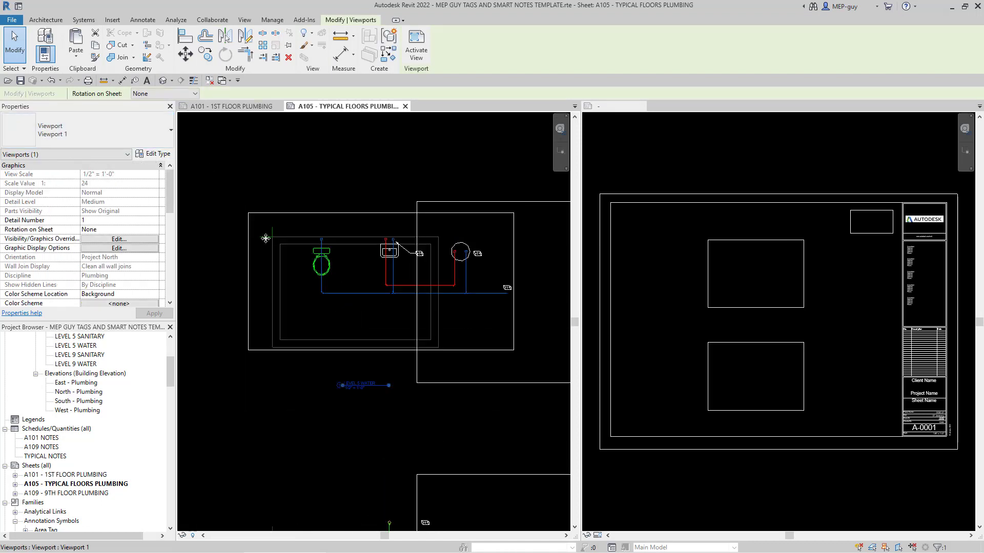
pyautogui.click(185, 54)
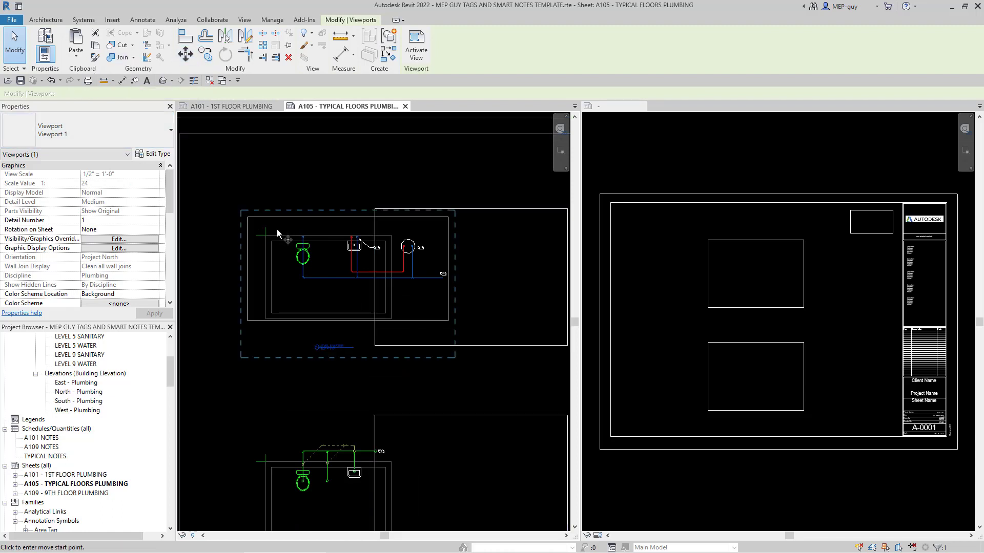
pyautogui.scroll(5, 264, 240)
pyautogui.click(266, 218)
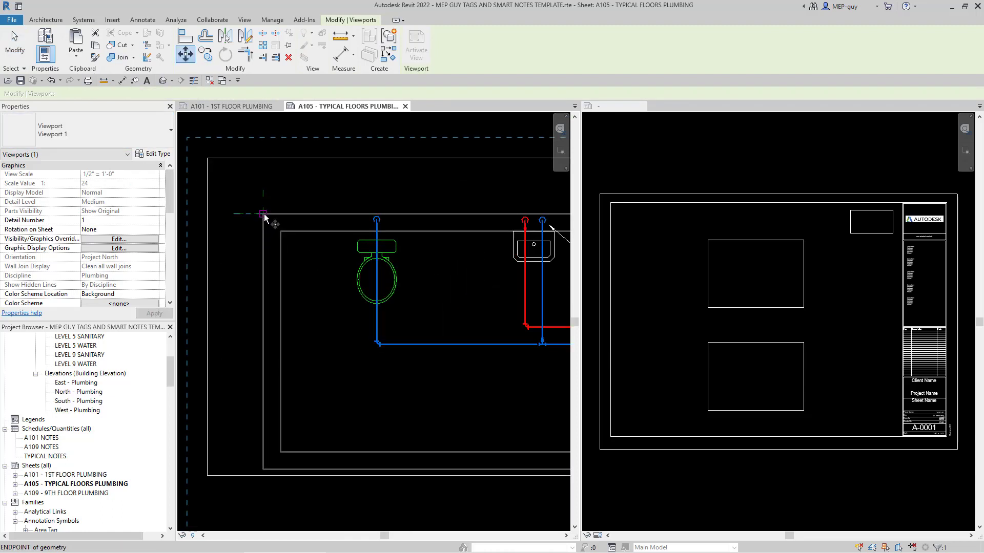
pyautogui.scroll(-4, 386, 278)
pyautogui.scroll(5, 387, 278)
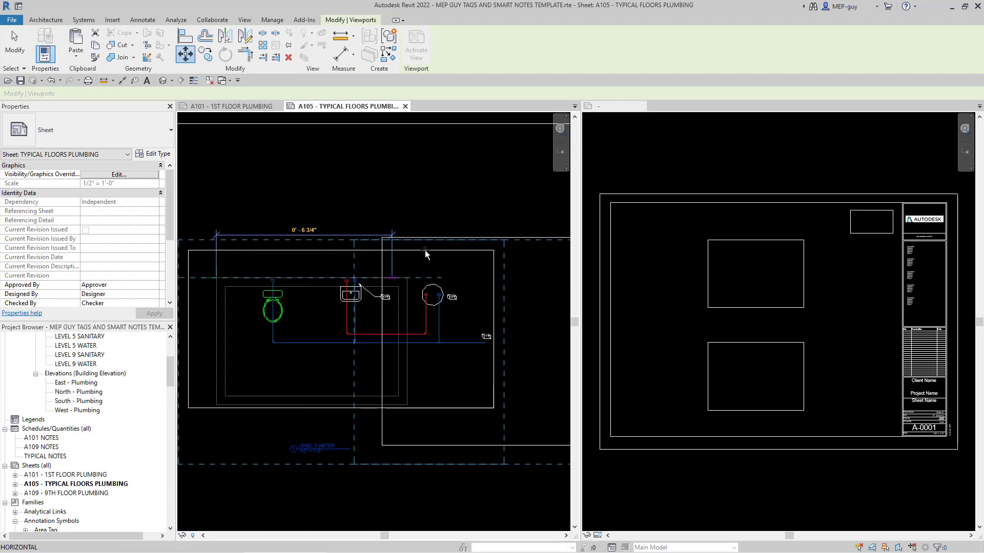
pyautogui.click(345, 206)
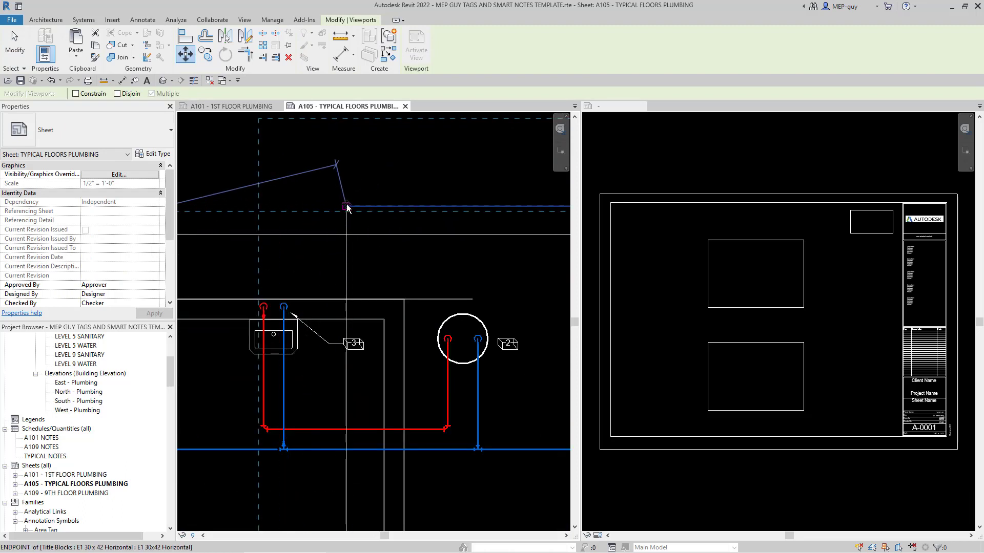
pyautogui.scroll(-3, 374, 204)
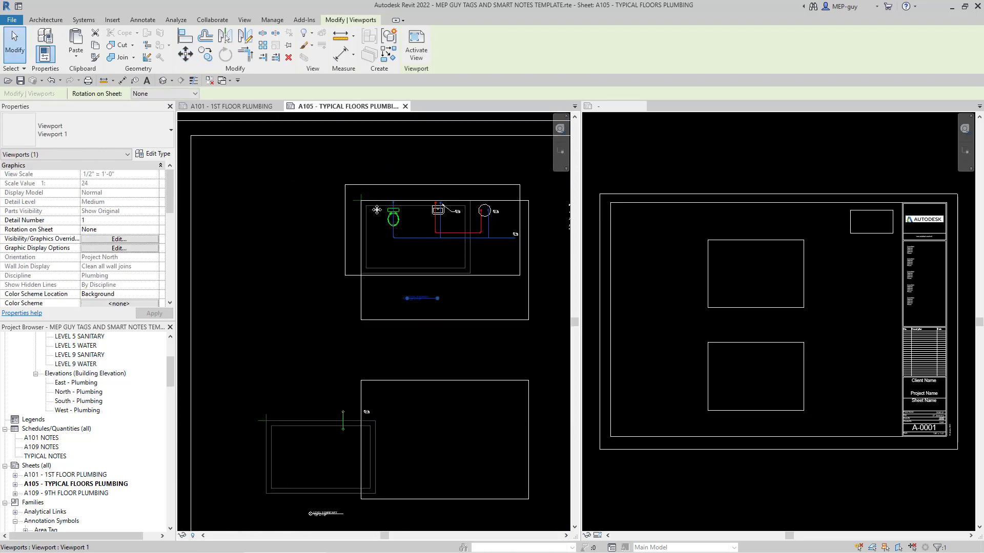
pyautogui.scroll(-2, 452, 379)
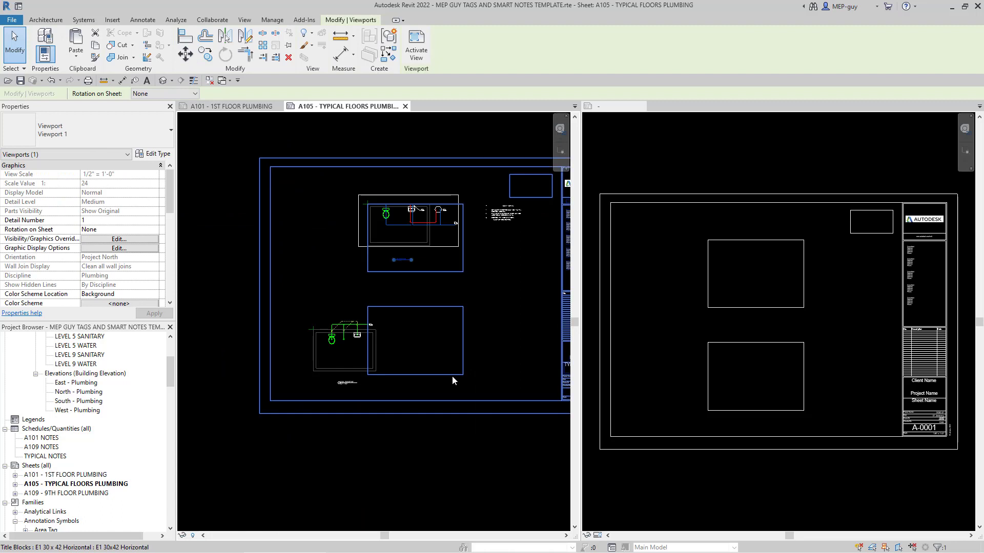
# Step: Move the Level 5 sanitary viewport from its reference planes' intersection to the upper-left corner of the lower plan rectangle
pyautogui.click(349, 360)
pyautogui.scroll(3, 350, 360)
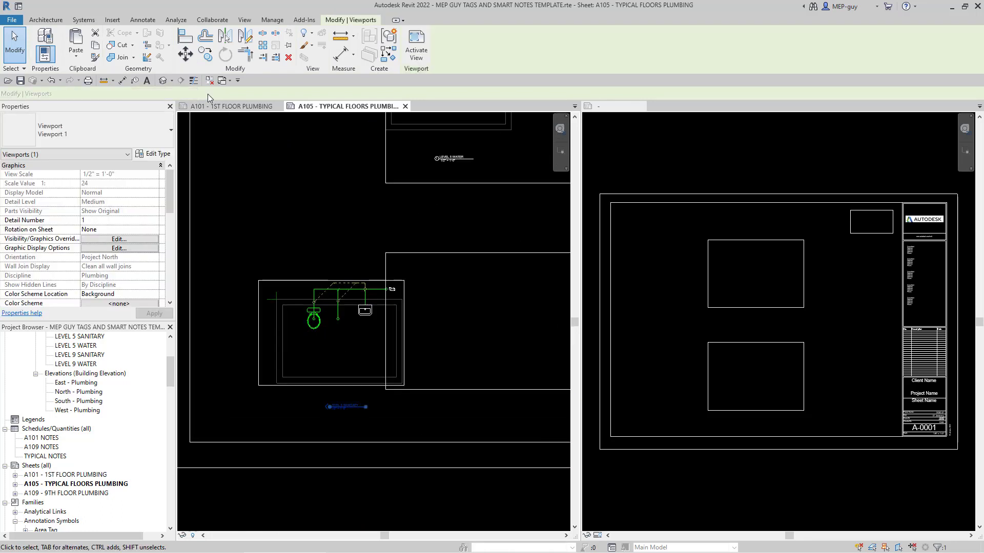
pyautogui.click(185, 53)
pyautogui.scroll(2, 277, 267)
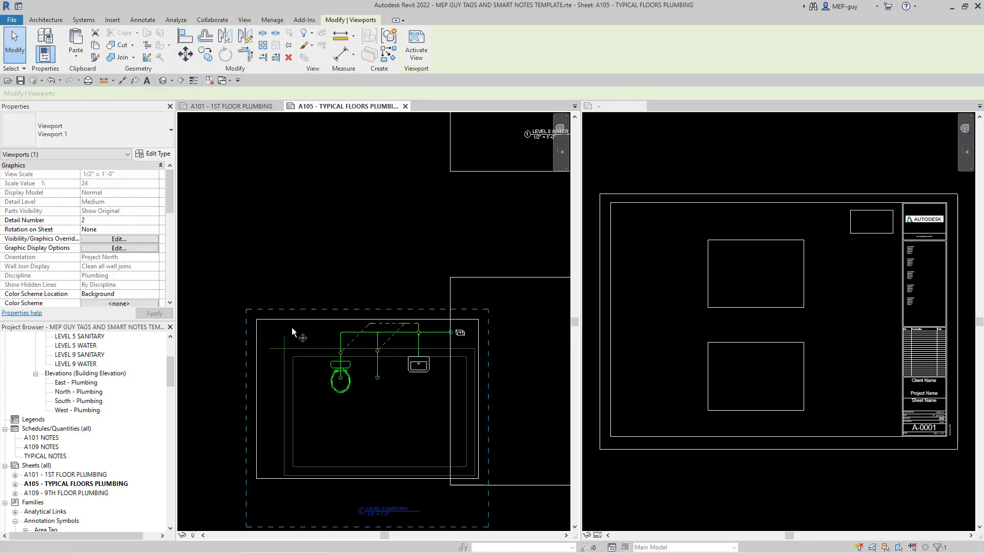
pyautogui.click(281, 349)
pyautogui.scroll(2, 276, 354)
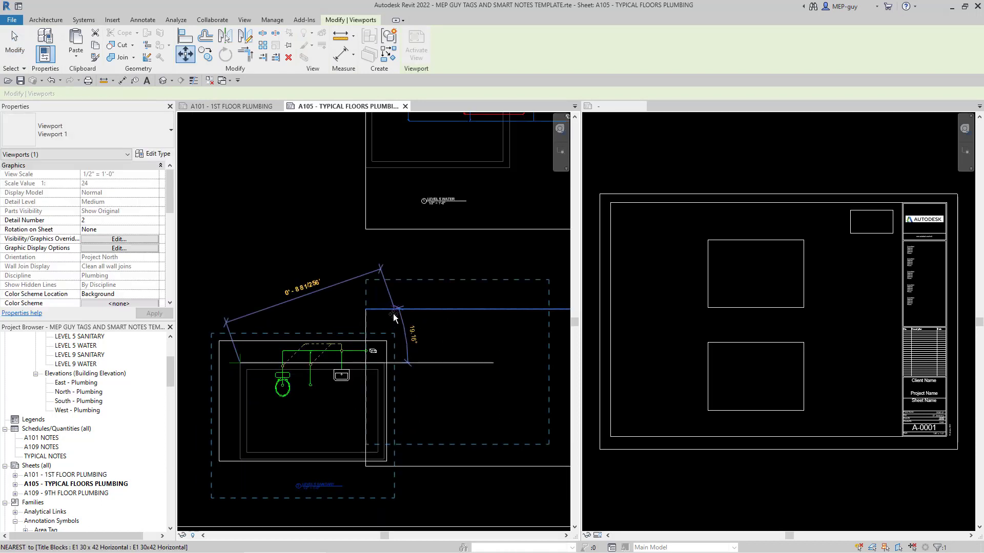
pyautogui.click(356, 177)
pyautogui.scroll(-5, 371, 214)
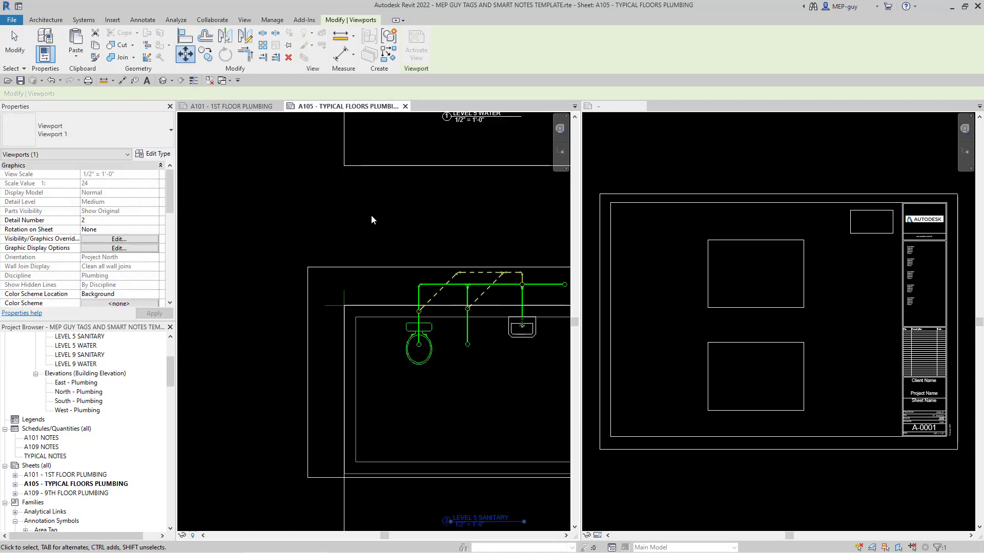
pyautogui.press('Escape')
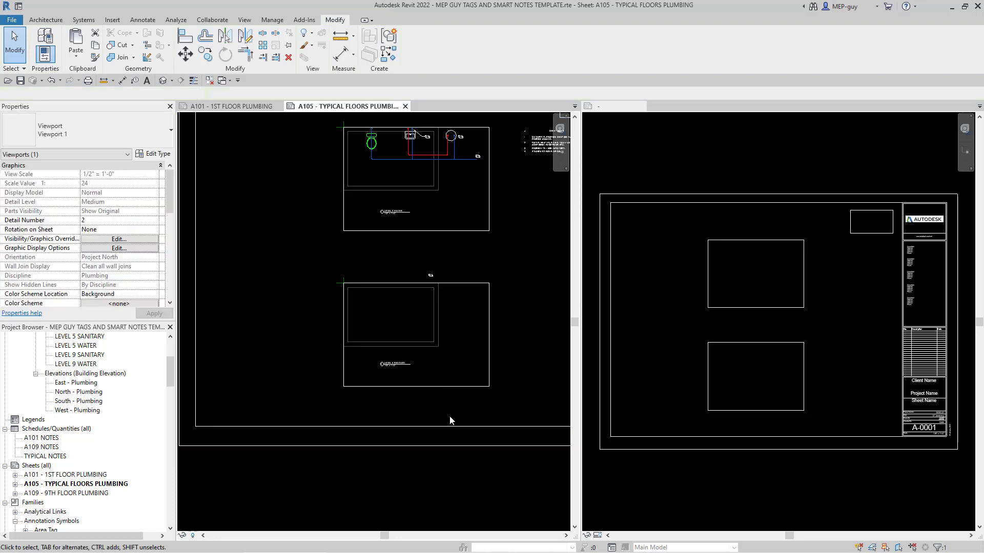
# Step: On sheet A105, move the typical notes schedule from its upper-right table corner to the upper-right corner of the title block's notes rectangle
pyautogui.scroll(-3, 411, 406)
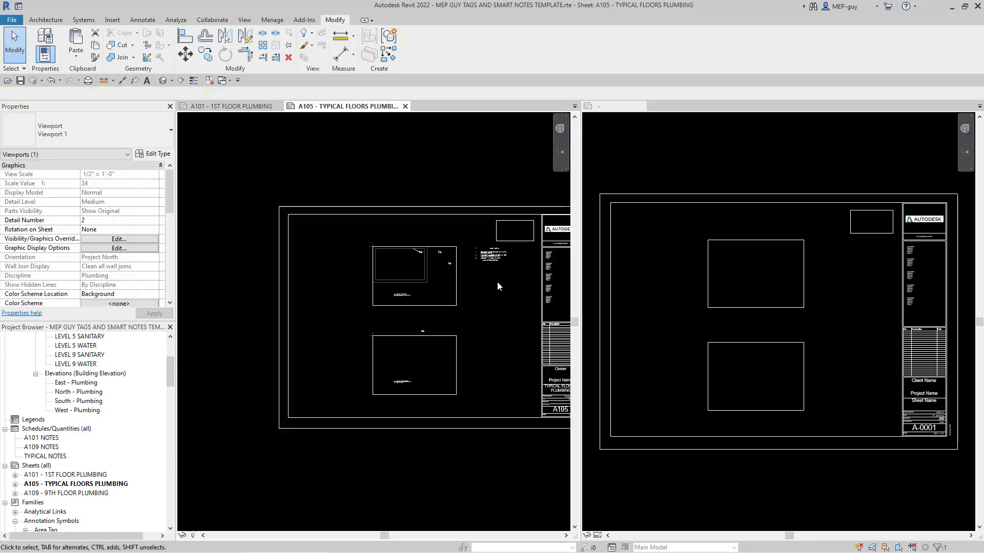
pyautogui.scroll(4, 350, 248)
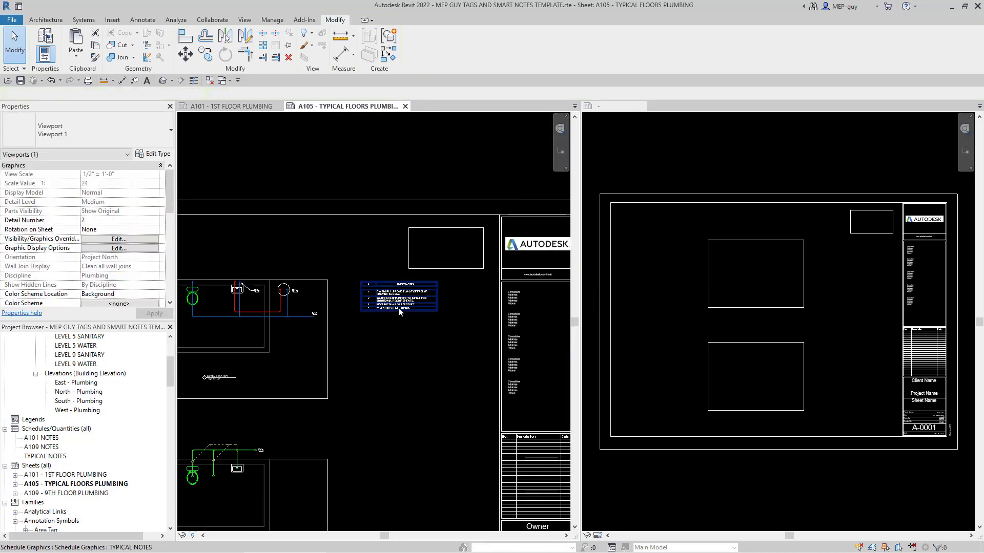
pyautogui.click(441, 296)
pyautogui.scroll(5, 447, 277)
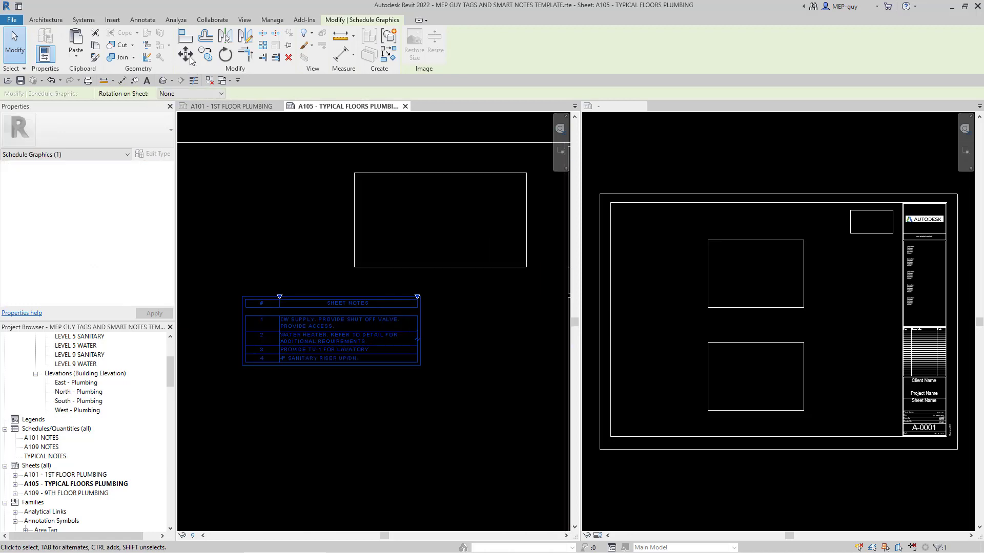
pyautogui.scroll(5, 421, 299)
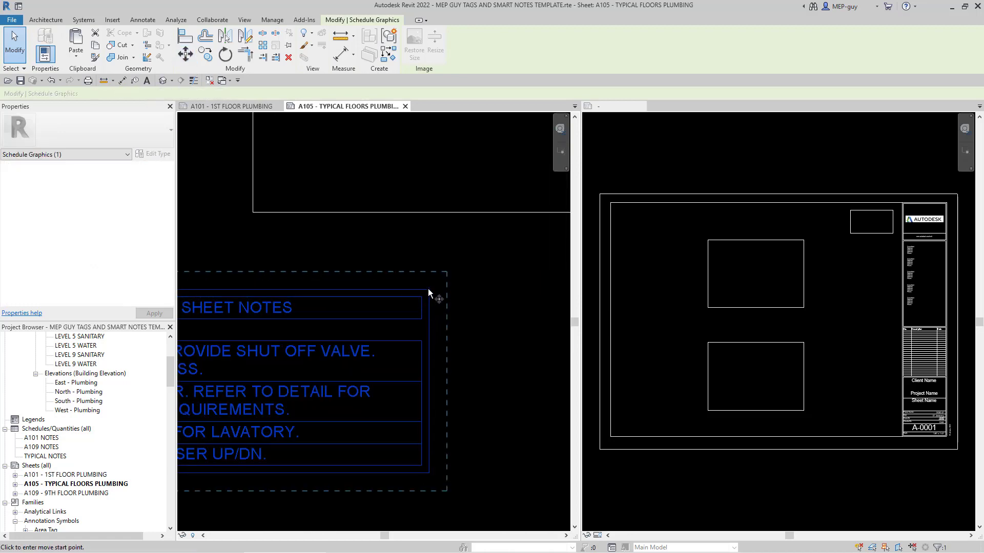
pyautogui.press('m')
pyautogui.press('v')
pyautogui.click(421, 297)
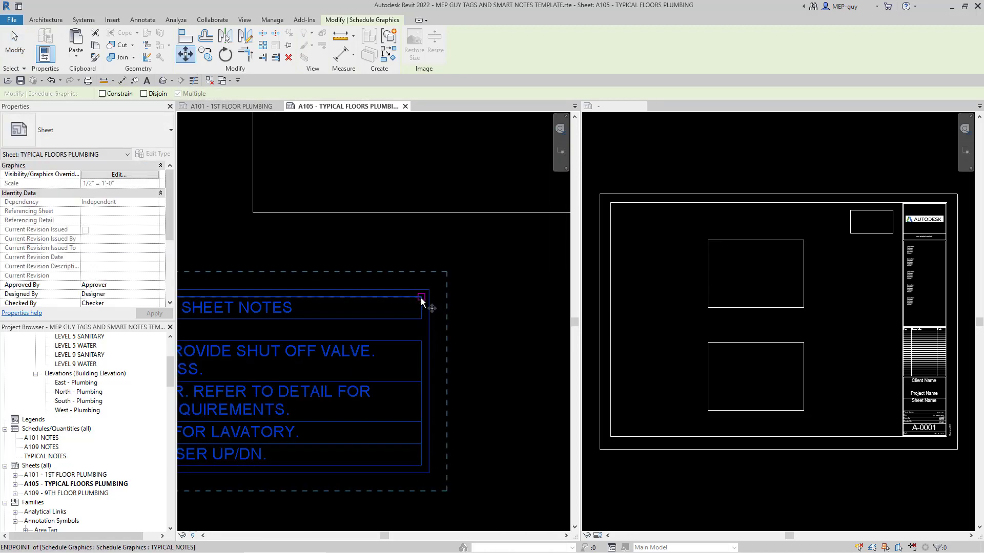
pyautogui.scroll(-4, 300, 388)
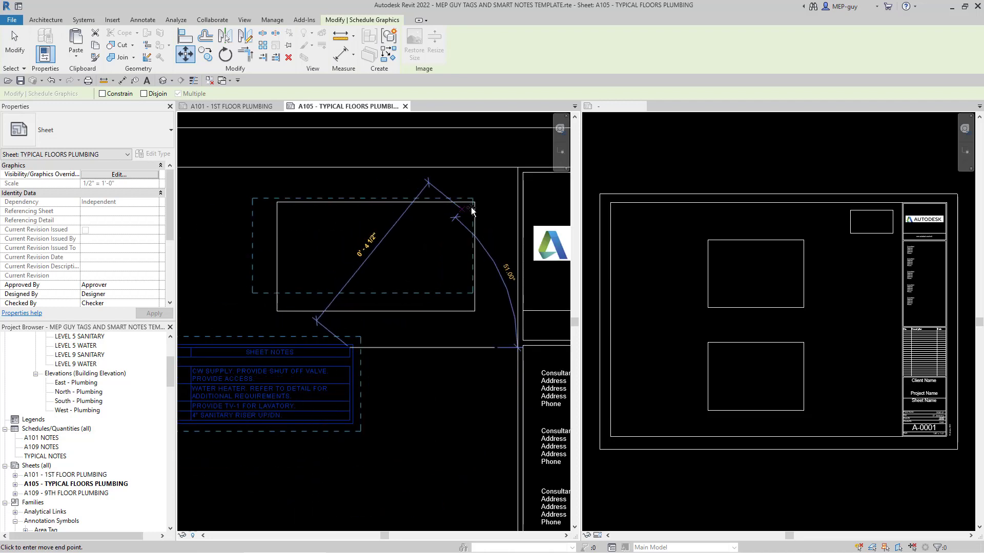
pyautogui.click(423, 317)
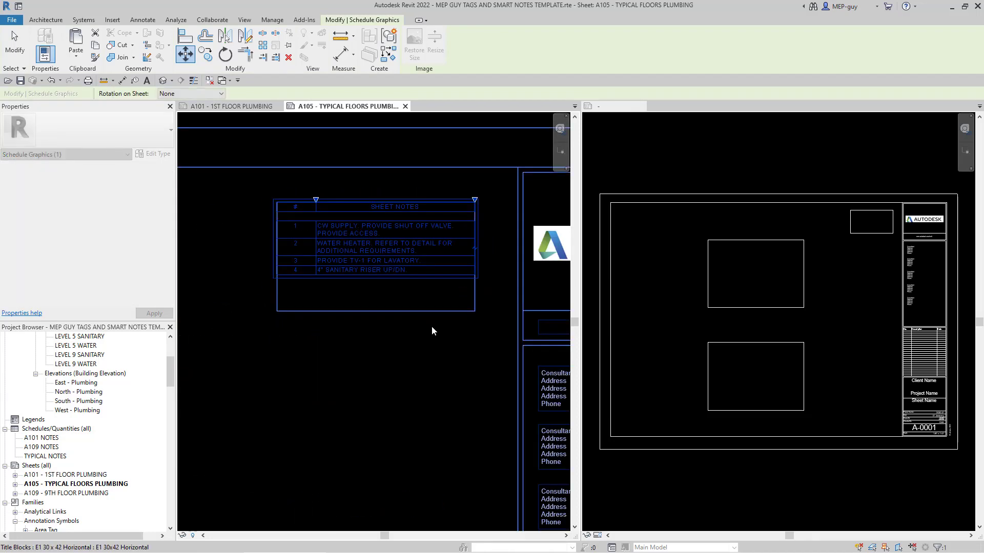
pyautogui.scroll(-3, 487, 284)
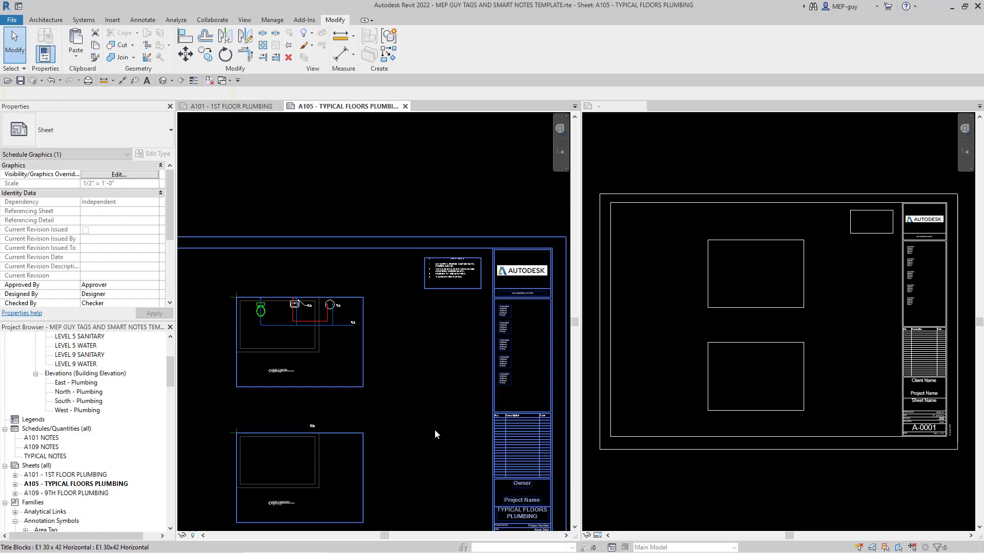
pyautogui.scroll(-4, 491, 205)
pyautogui.click(385, 189)
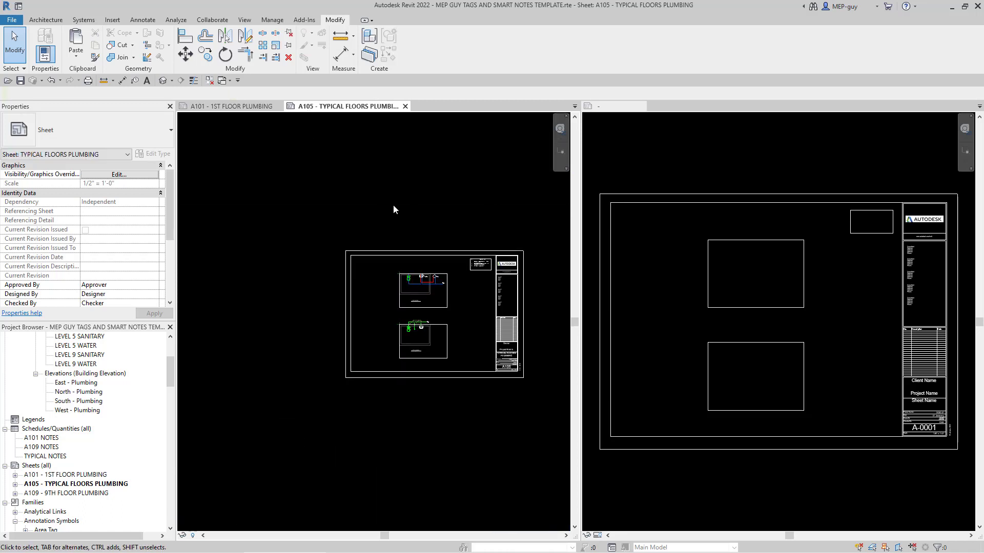
pyautogui.scroll(-2, 395, 208)
pyautogui.scroll(2, 450, 266)
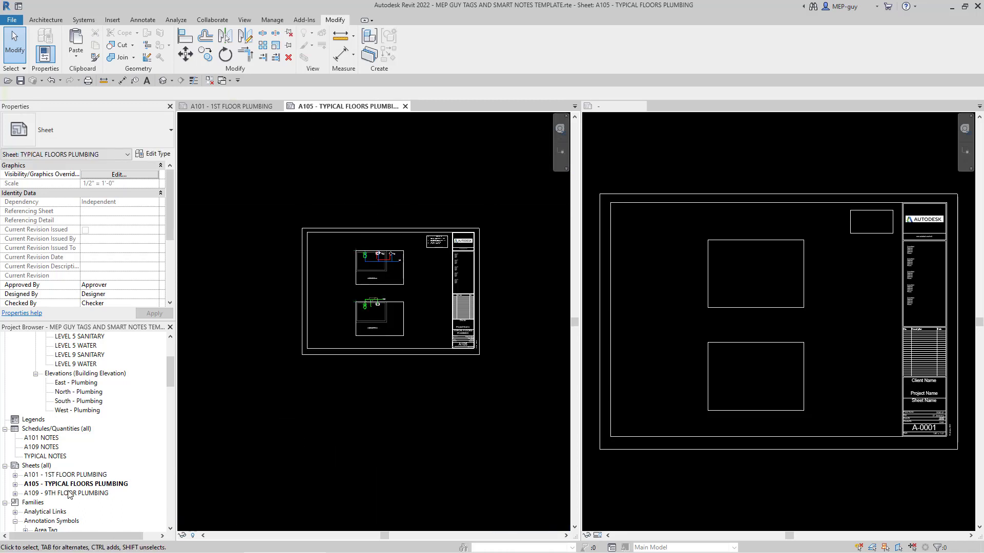
# Step: Open sheet A109 - 9TH FLOOR PLUMBING and dock the title block family view back among the other open views
pyautogui.doubleClick(70, 494)
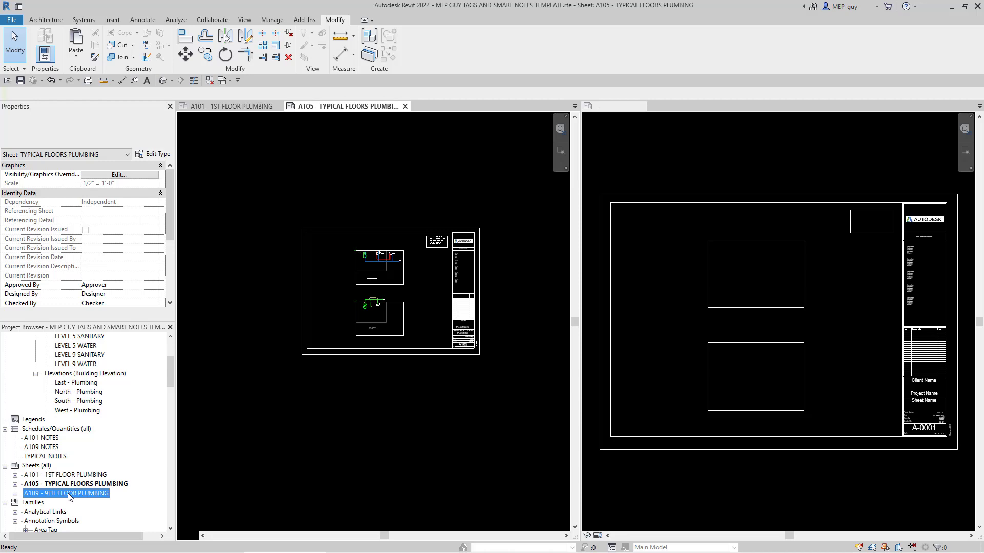
pyautogui.click(619, 106)
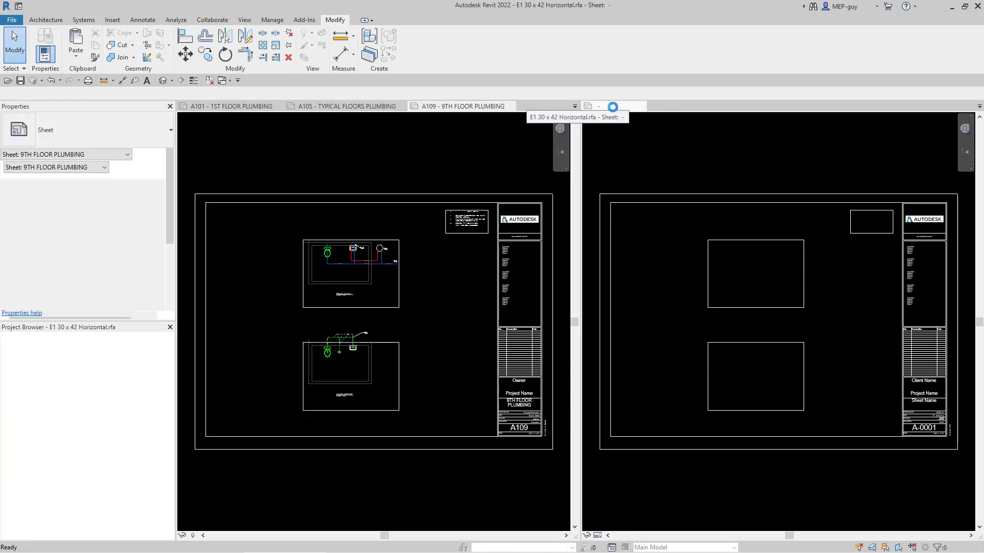
pyautogui.click(513, 241)
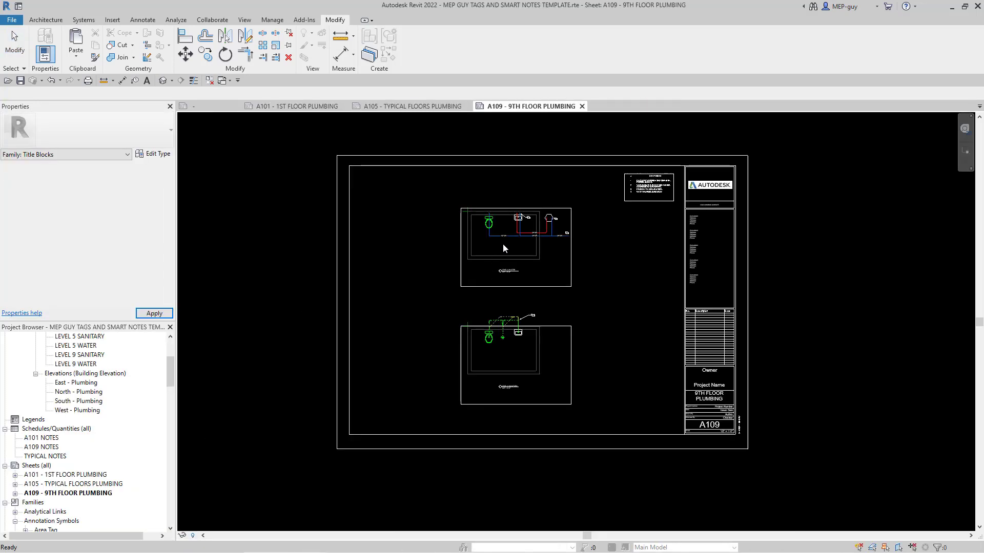
# Step: On sheet A109, move the Level 9 water viewport from its reference planes' intersection to the upper-left corner of the upper plan rectangle
pyautogui.click(505, 251)
pyautogui.scroll(5, 492, 216)
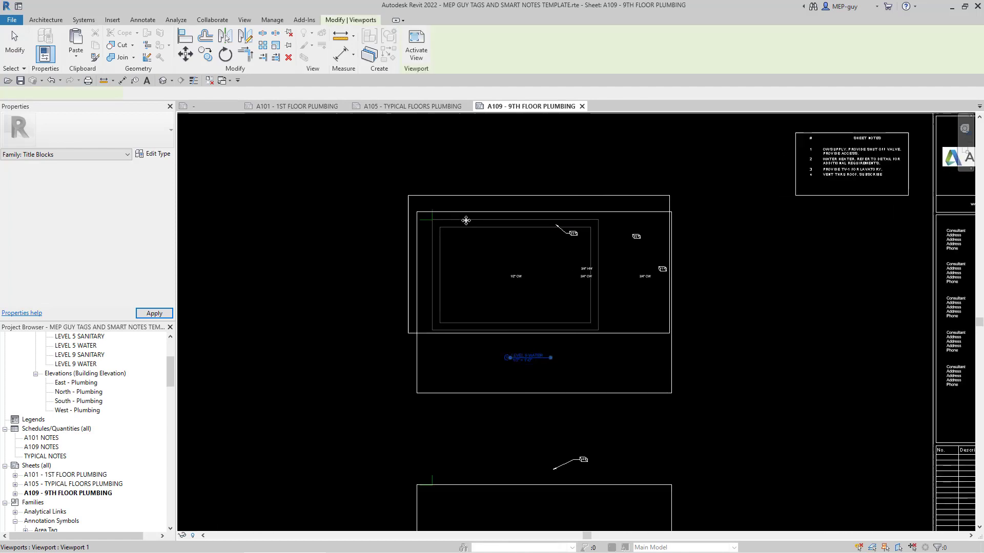
pyautogui.click(186, 53)
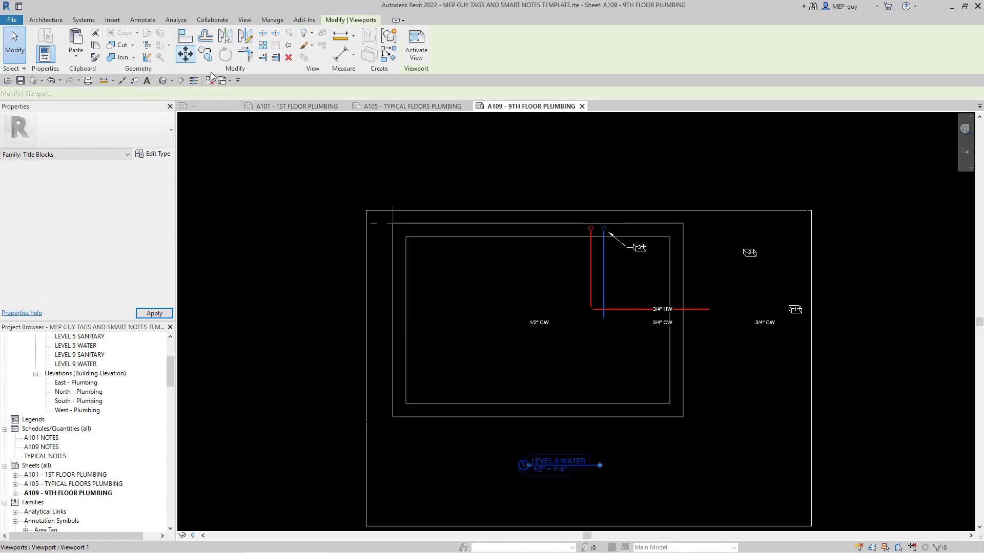
pyautogui.click(393, 224)
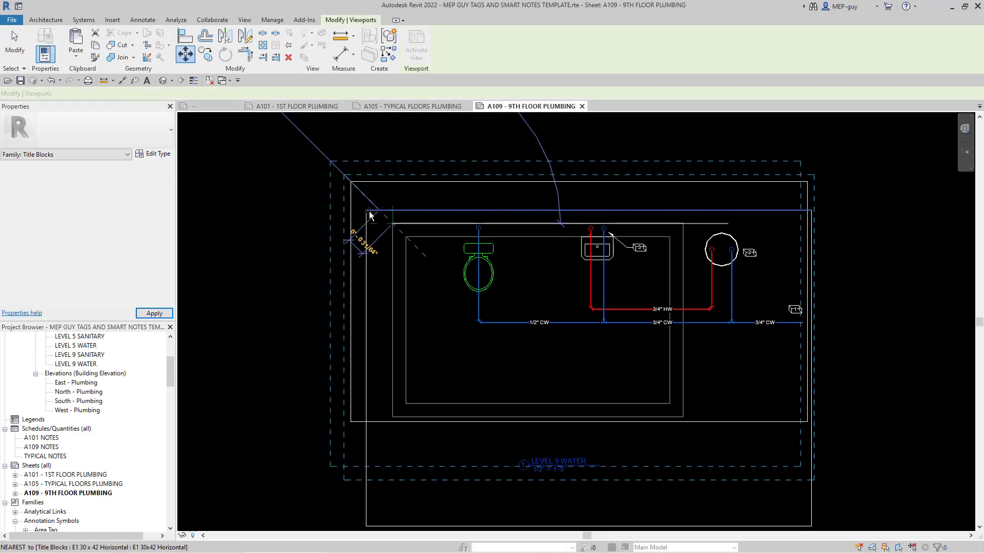
pyautogui.click(479, 314)
pyautogui.press('Escape')
pyautogui.scroll(-3, 504, 172)
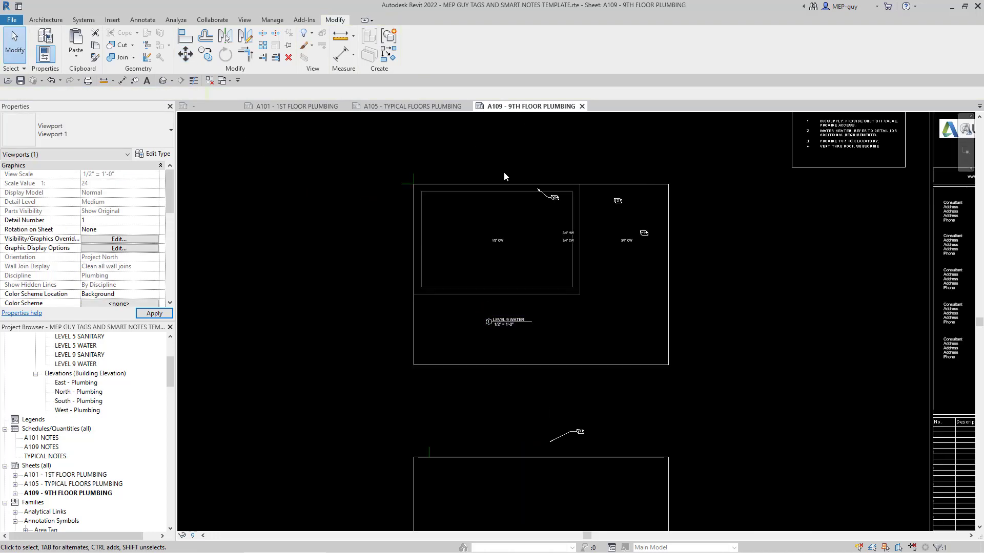
# Step: Try to move the Level 9 sanitary viewport from its reference planes' intersection onto the lower plan rectangle's upper-left corner
pyautogui.click(494, 428)
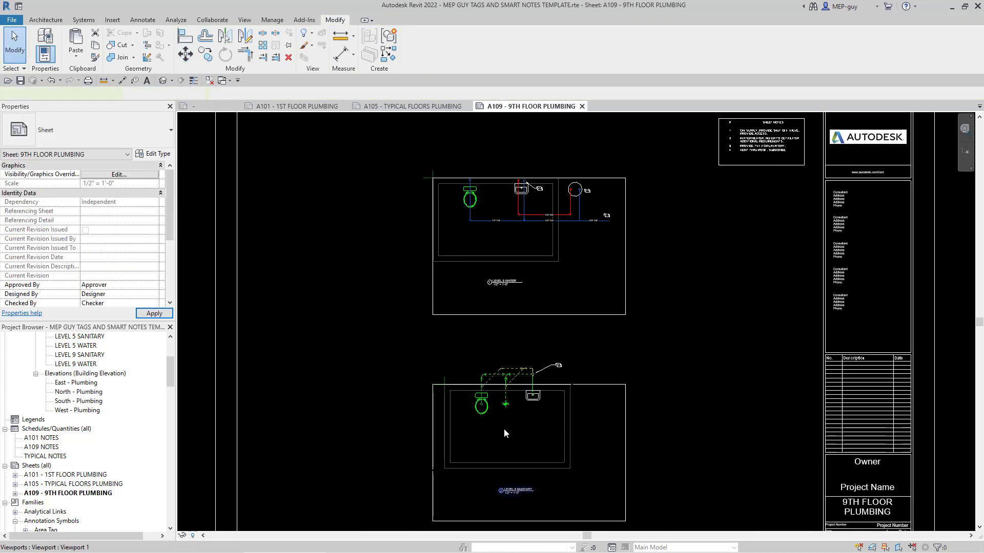
pyautogui.click(503, 428)
pyautogui.click(185, 54)
pyautogui.scroll(3, 456, 386)
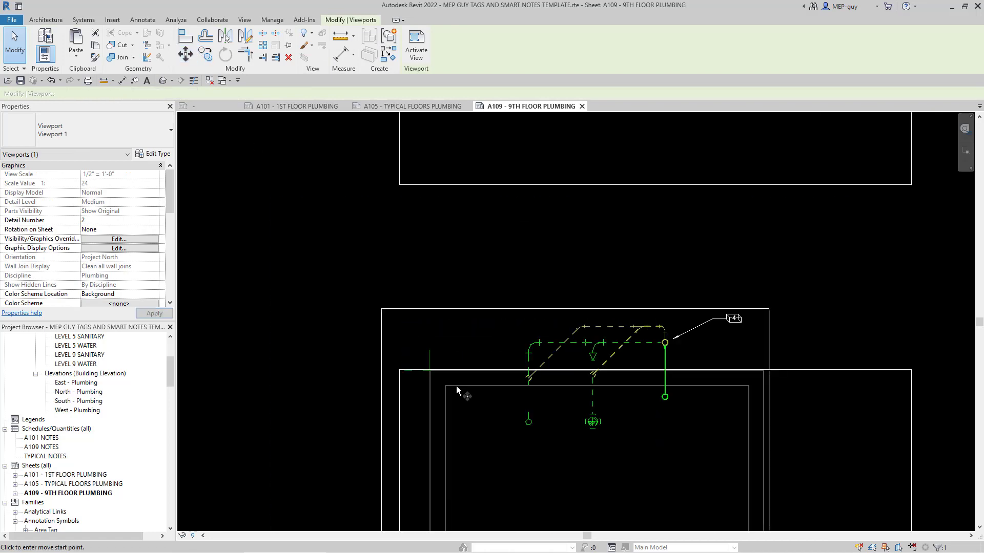
pyautogui.scroll(3, 434, 375)
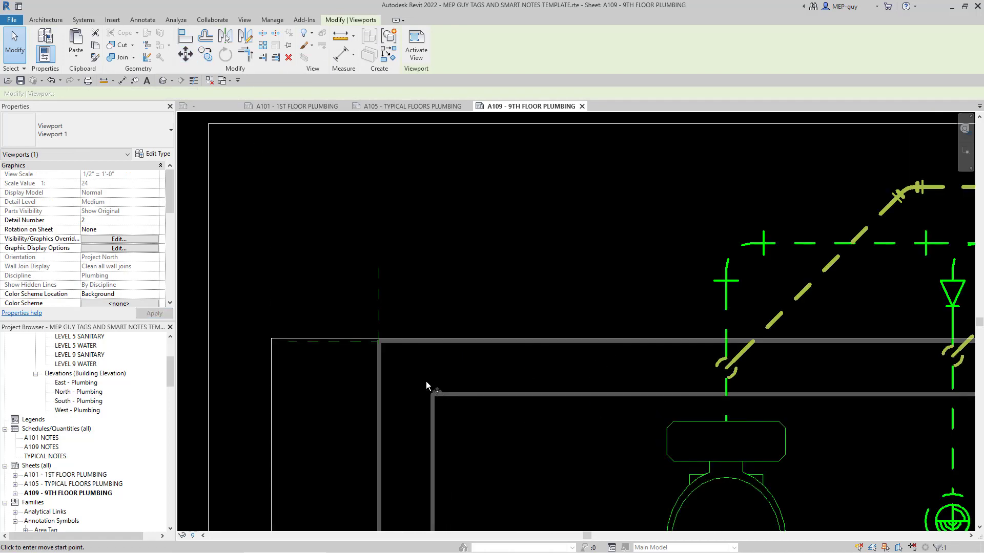
pyautogui.click(380, 341)
pyautogui.scroll(5, 284, 354)
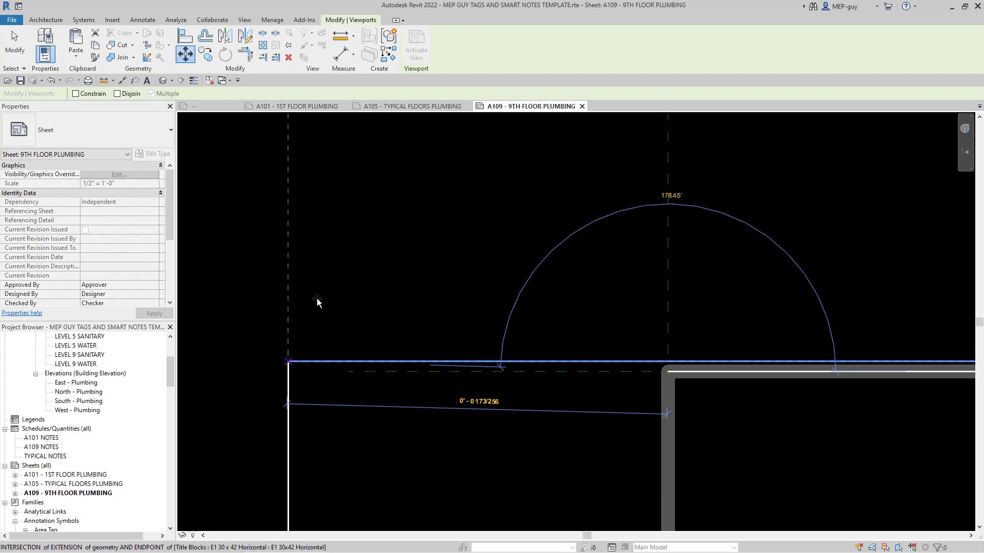
pyautogui.click(402, 344)
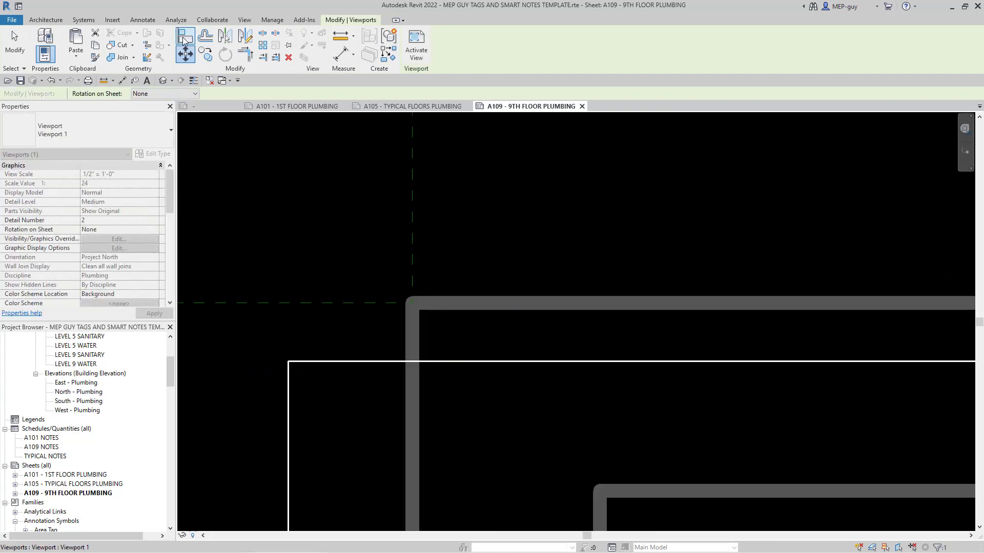
# Step: Move the selected Level 9 sanitary viewport from its reference planes' intersection exactly to the upper-left corner of the lower plan rectangle
pyautogui.press('m')
pyautogui.press('v')
pyautogui.click(415, 302)
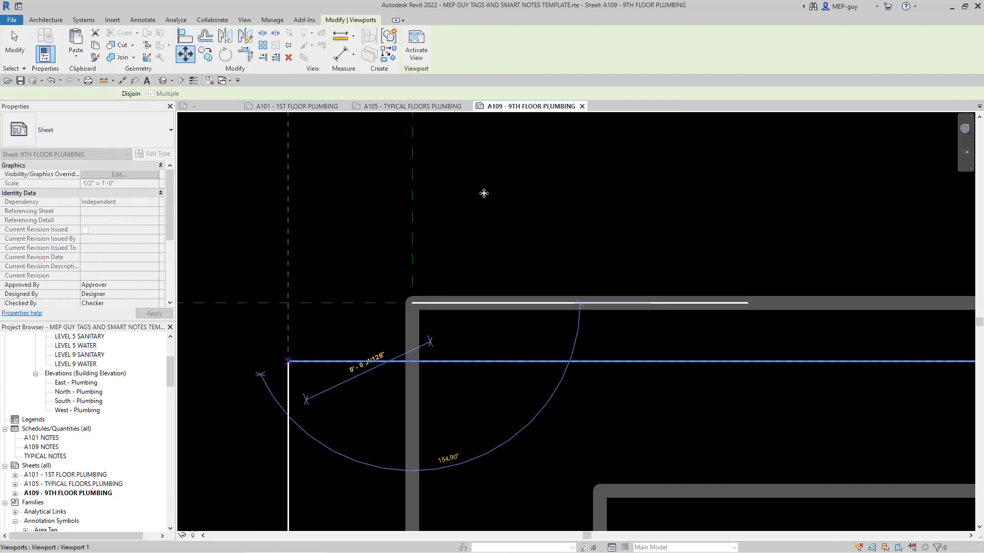
pyautogui.click(475, 226)
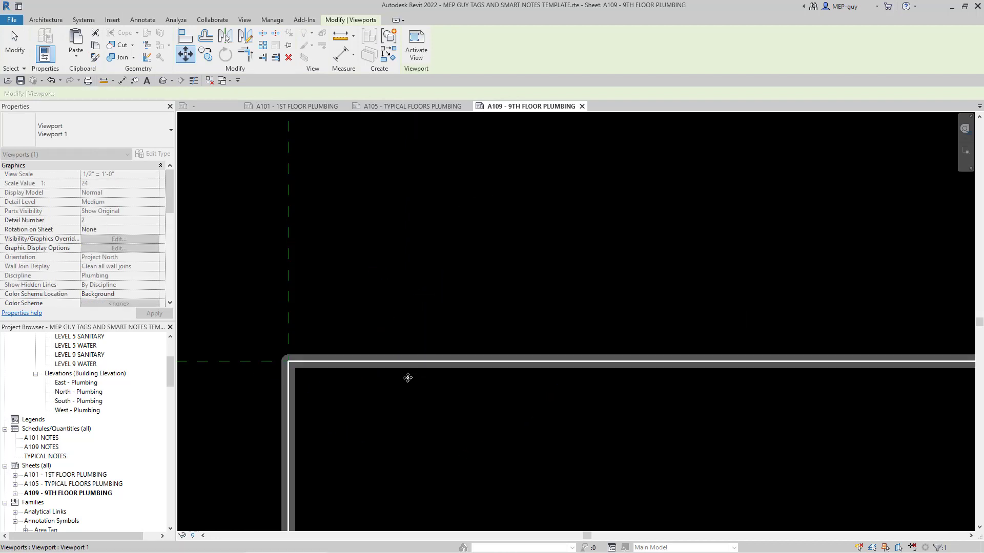
pyautogui.scroll(-5, 407, 378)
pyautogui.press('Escape')
pyautogui.scroll(-3, 368, 419)
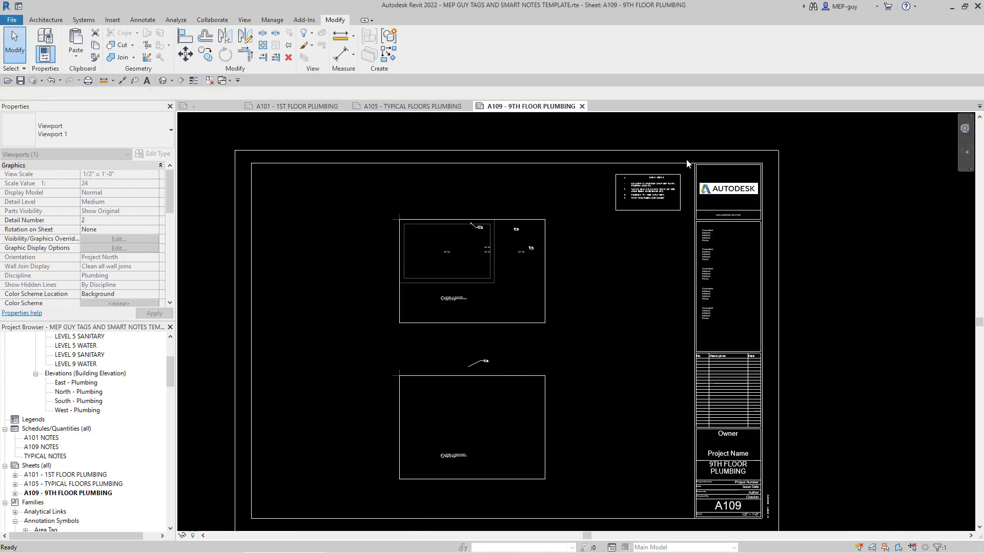
# Step: Shift the A109 notes schedule down and left to a freehand position just below the title block's notes rectangle
pyautogui.scroll(5, 687, 163)
pyautogui.press('Escape')
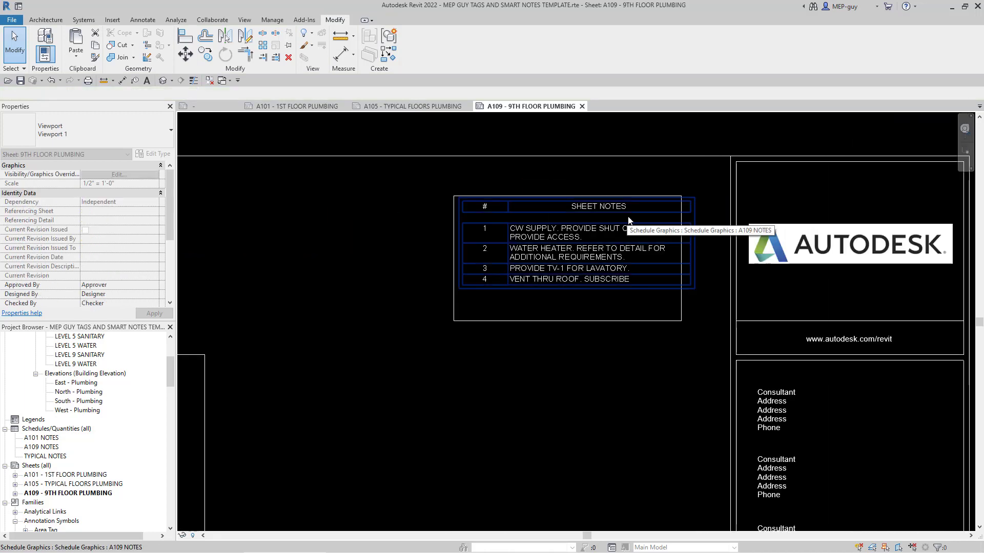
pyautogui.click(635, 211)
pyautogui.moveTo(633, 211); pyautogui.dragTo(542, 343)
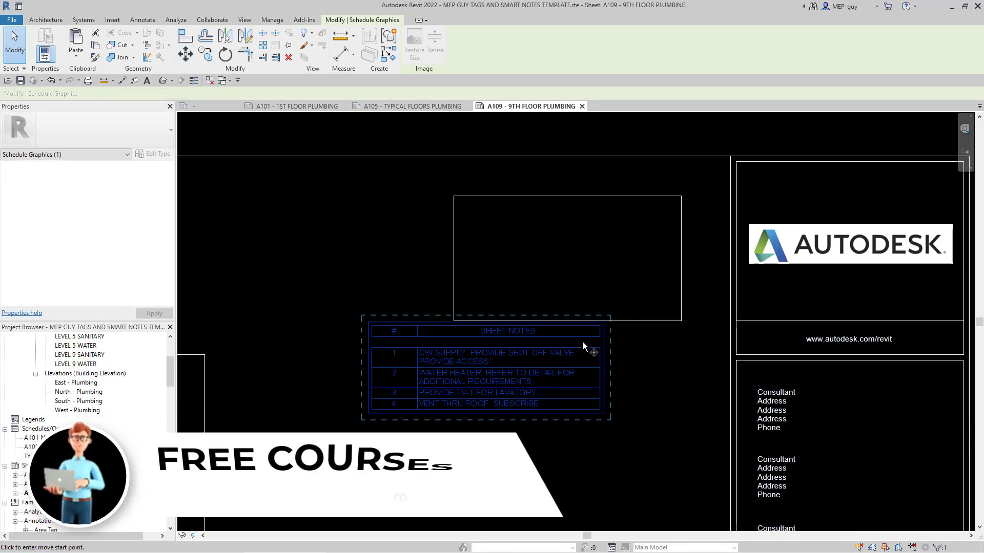
# Step: Move the A109 notes schedule from its upper-right table corner to the upper-right corner of the notes rectangle
pyautogui.scroll(8, 594, 338)
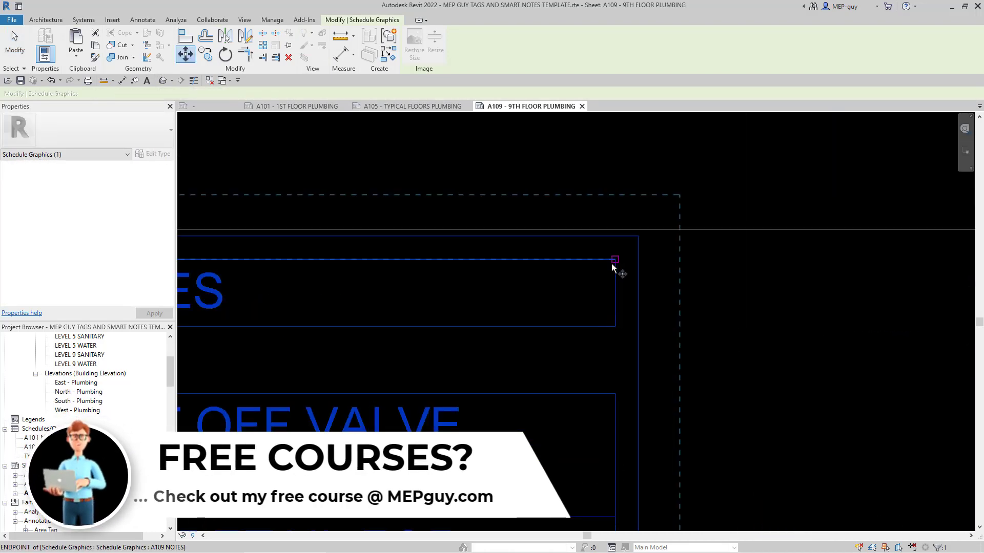
pyautogui.click(611, 263)
pyautogui.scroll(-6, 497, 374)
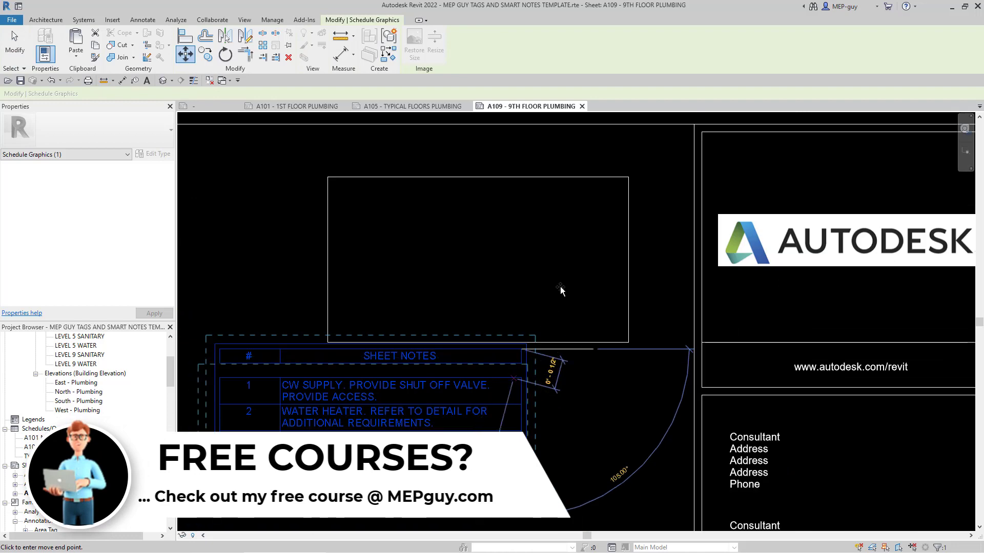
pyautogui.scroll(-2, 589, 236)
pyautogui.scroll(3, 576, 202)
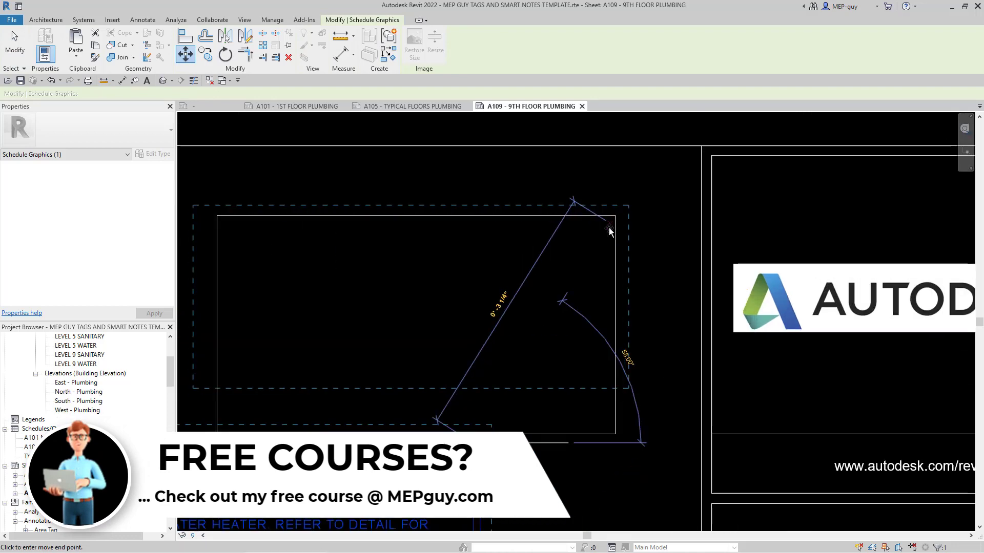
pyautogui.click(644, 280)
pyautogui.press('Escape')
pyautogui.scroll(-5, 721, 278)
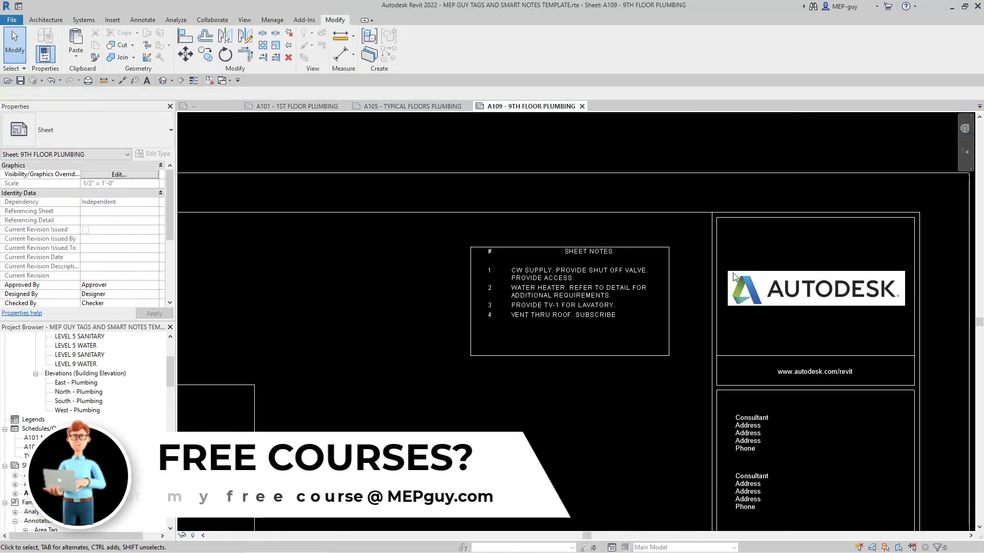
pyautogui.scroll(-3, 548, 200)
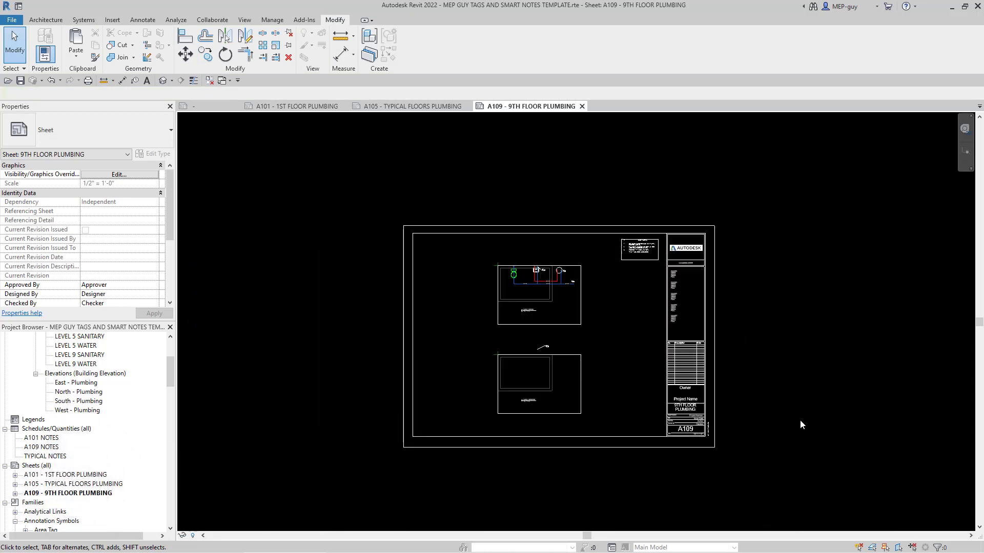
pyautogui.scroll(1, 647, 392)
pyautogui.scroll(1, 646, 391)
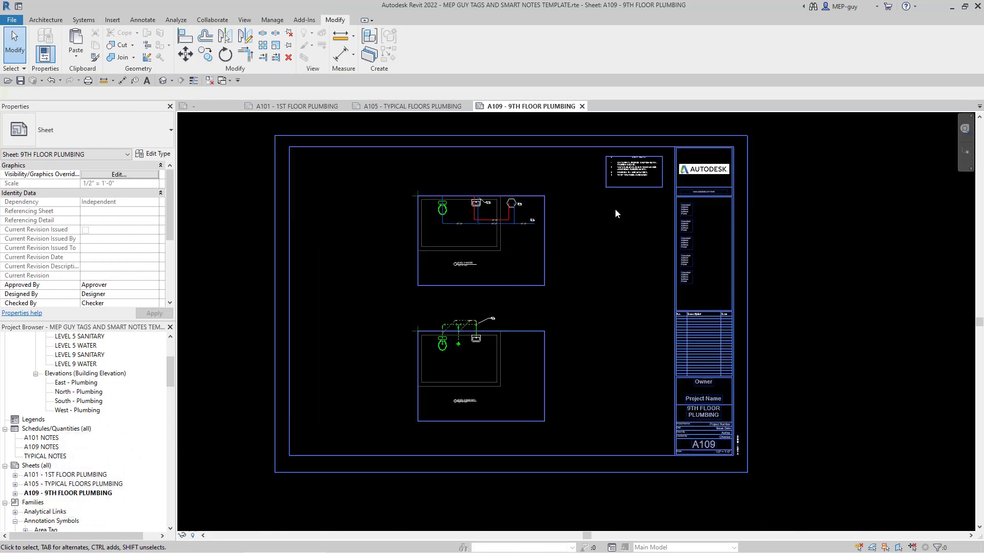
# Step: Place the title block family view side by side with sheet A109 and fit both sheets to their windows
pyautogui.click(205, 107)
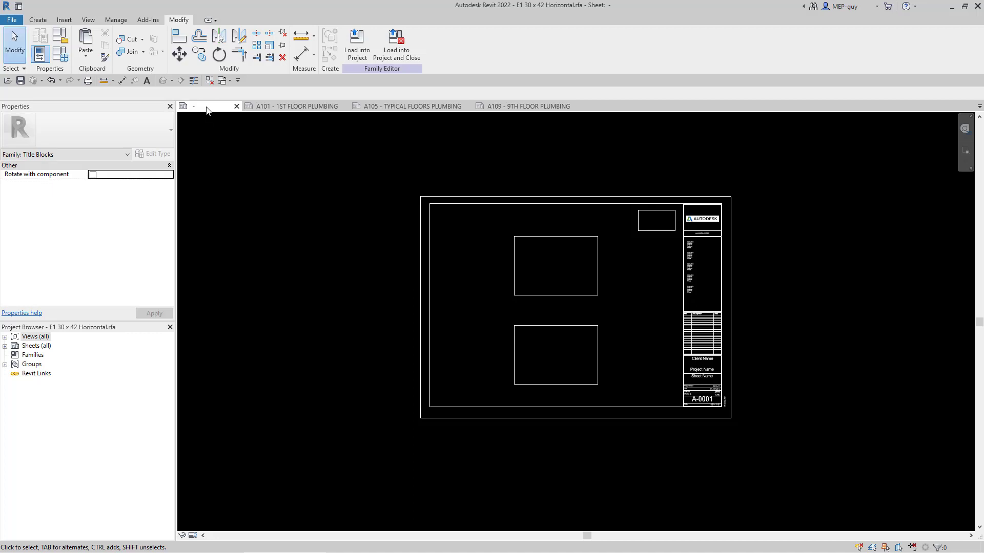
pyautogui.moveTo(976, 349); pyautogui.dragTo(977, 348)
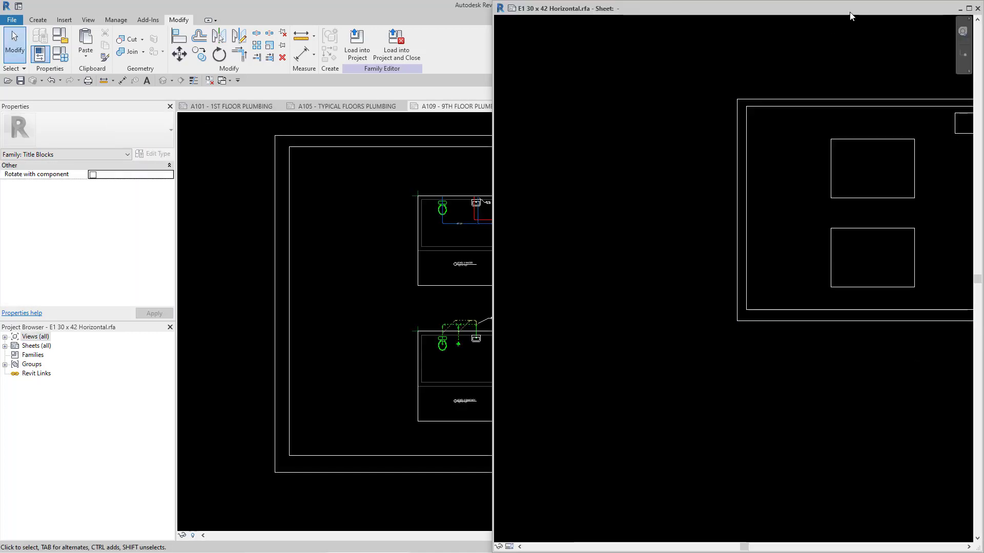
pyautogui.moveTo(850, 16); pyautogui.dragTo(978, 340)
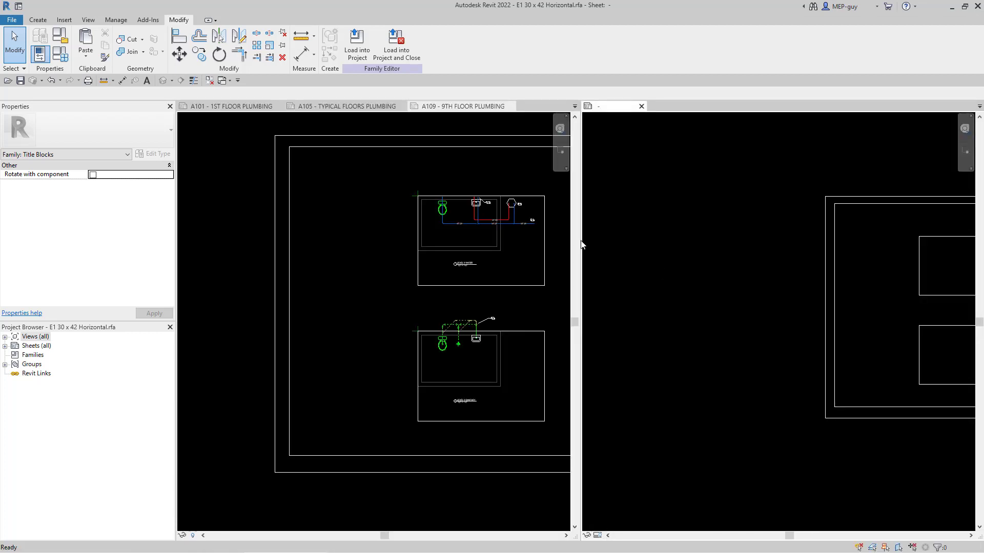
pyautogui.press('z')
pyautogui.press('a')
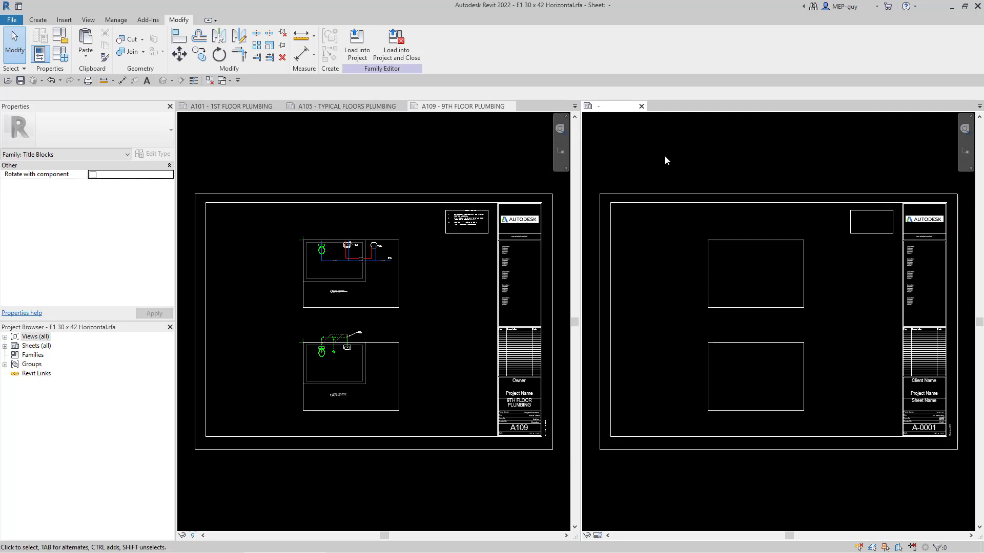
pyautogui.moveTo(679, 150); pyautogui.dragTo(900, 492)
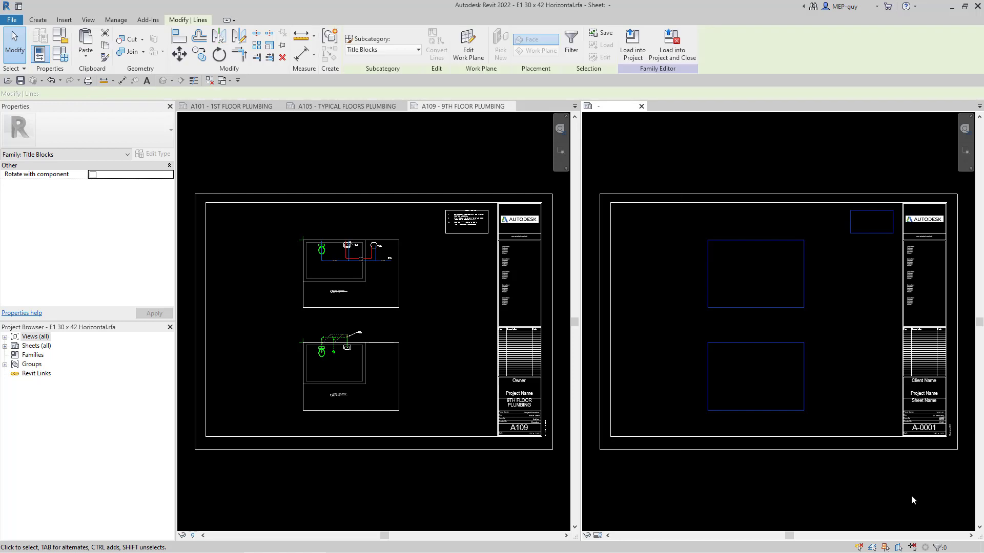
pyautogui.click(911, 494)
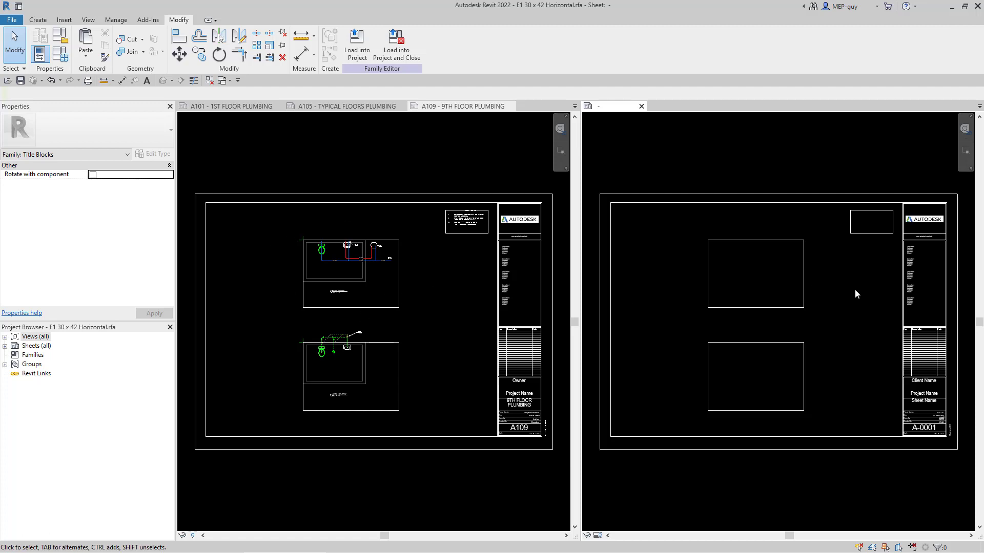
# Step: Trace the two plan rectangles and the notes rectangle in the title block family with rectangular reference lines
pyautogui.click(38, 20)
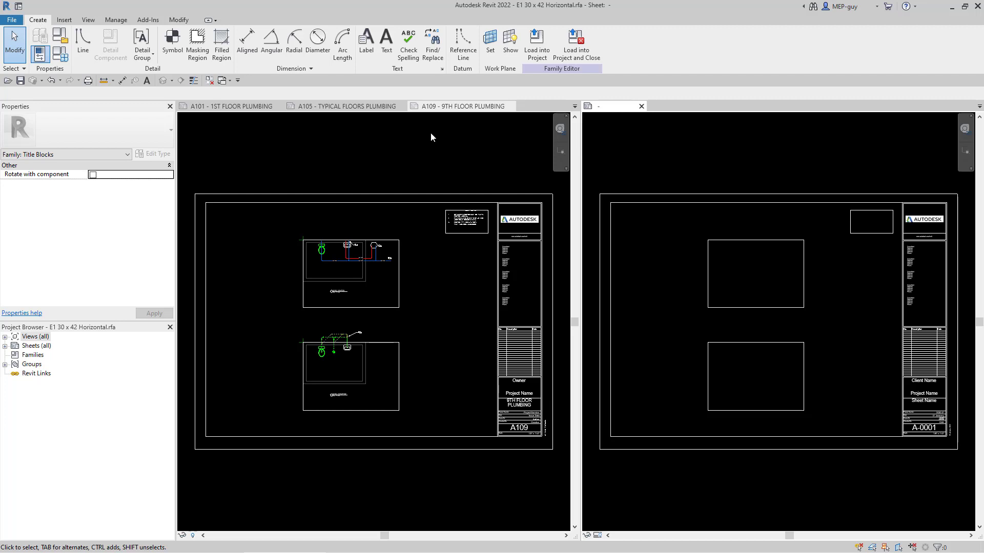
pyautogui.click(463, 45)
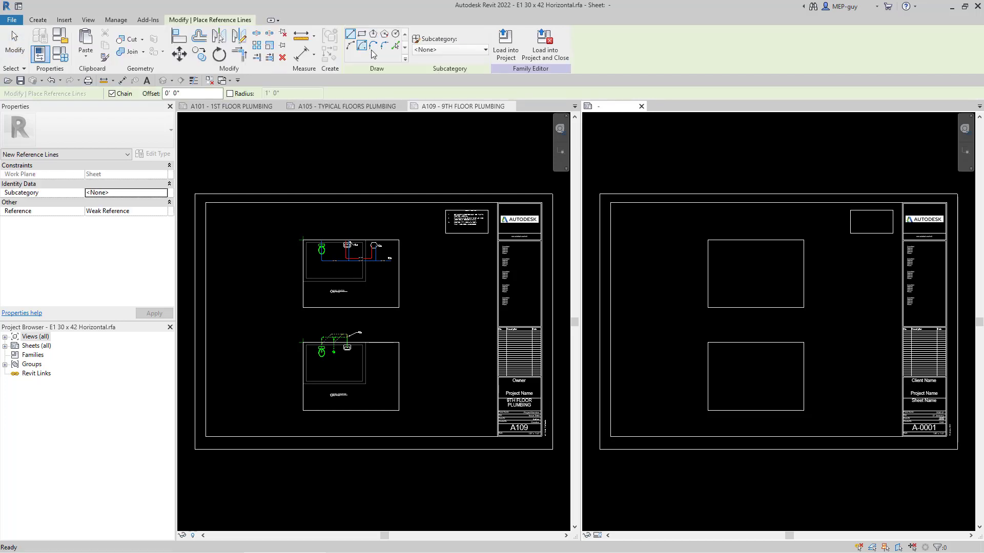
pyautogui.click(363, 34)
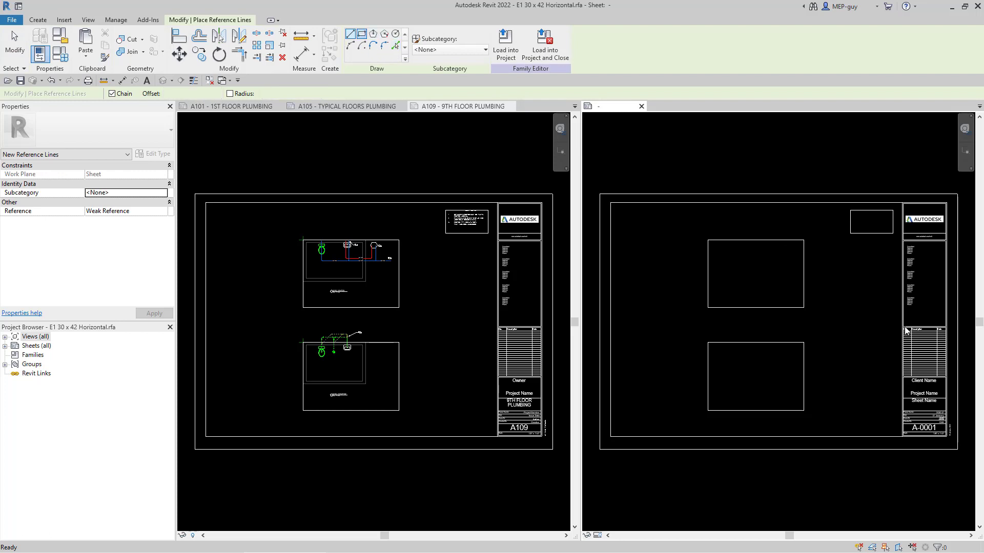
pyautogui.click(804, 308)
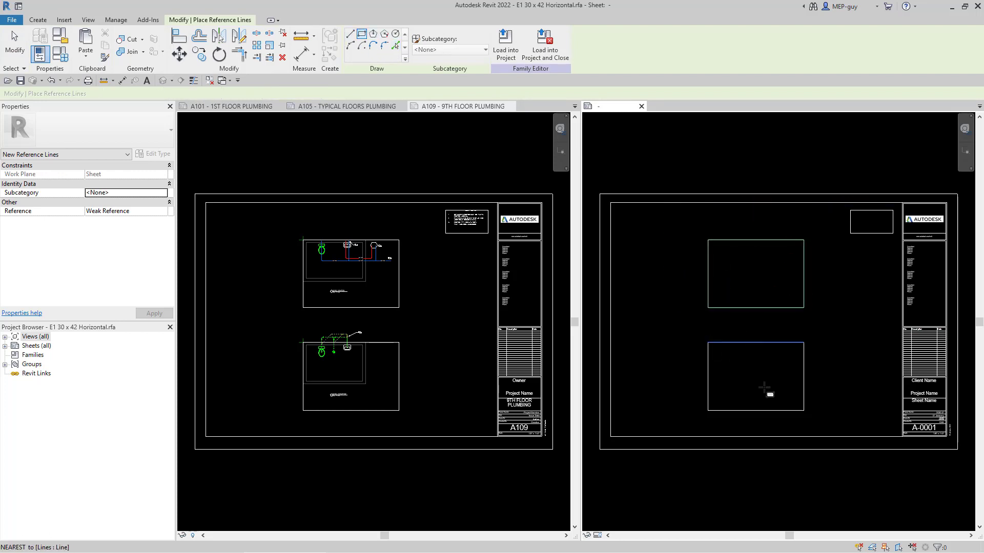
pyautogui.click(709, 343)
pyautogui.click(804, 410)
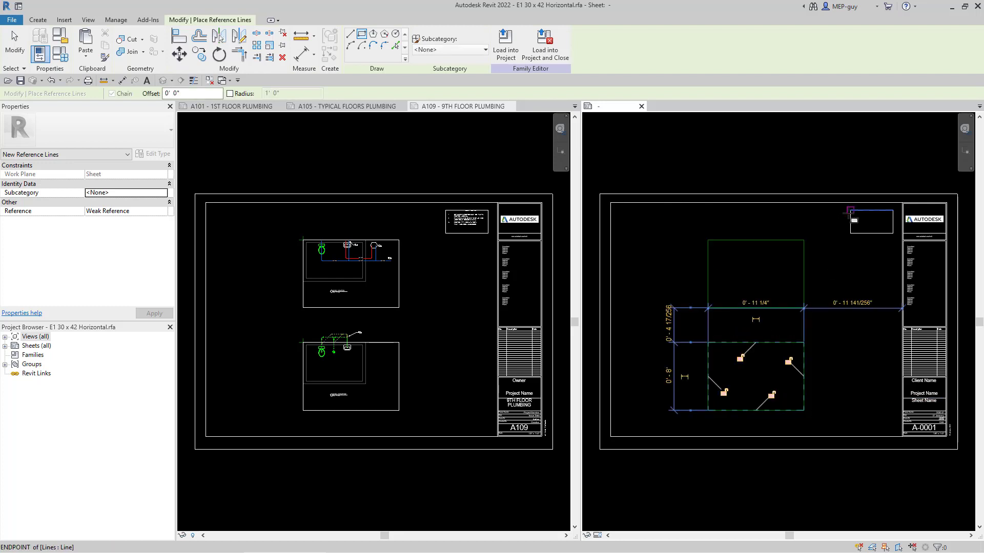
pyautogui.click(849, 210)
pyautogui.click(893, 234)
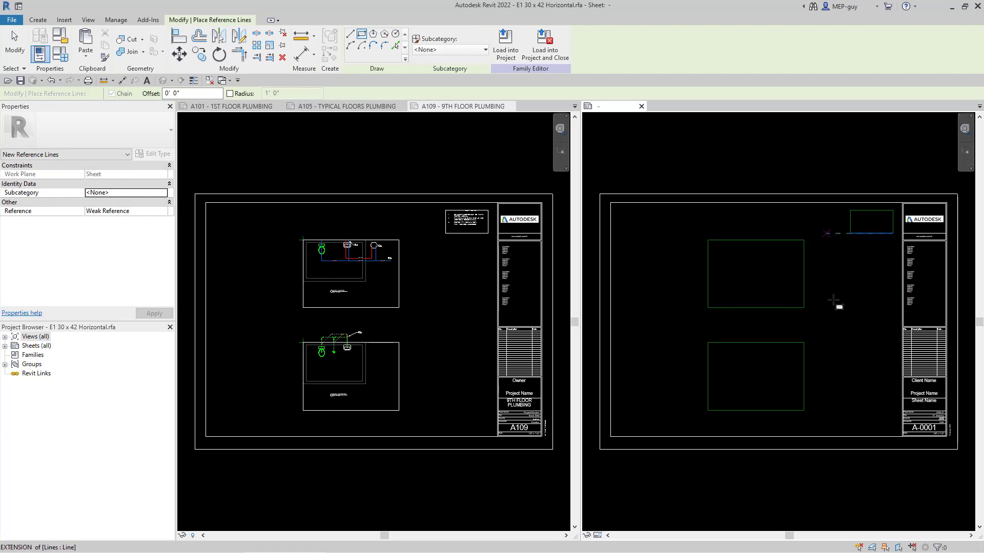
pyautogui.press('Escape')
pyautogui.press('Escape')
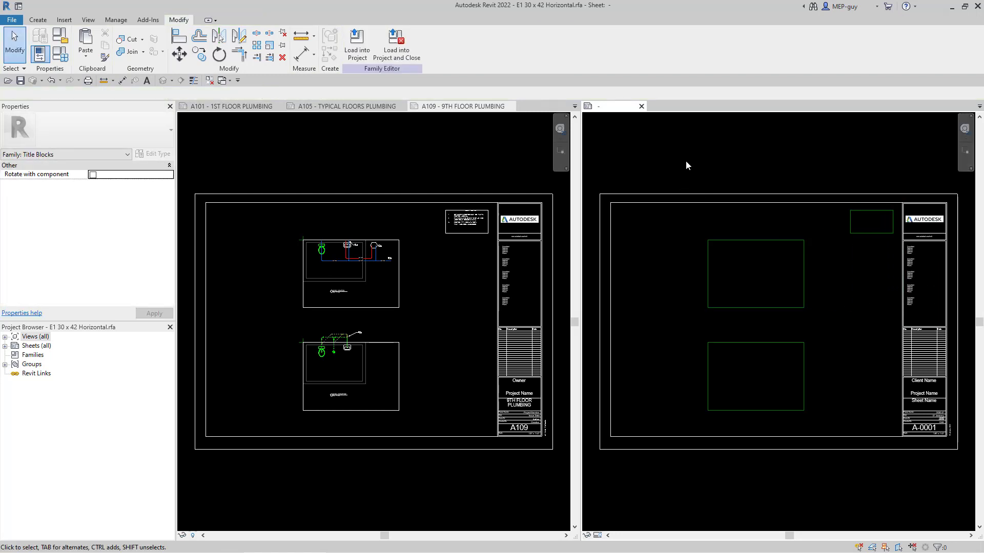
# Step: Filter the rectangles' selection to Lines (Title Blocks), excluding Reference Lines, and delete those original lines
pyautogui.moveTo(685, 162); pyautogui.dragTo(899, 482)
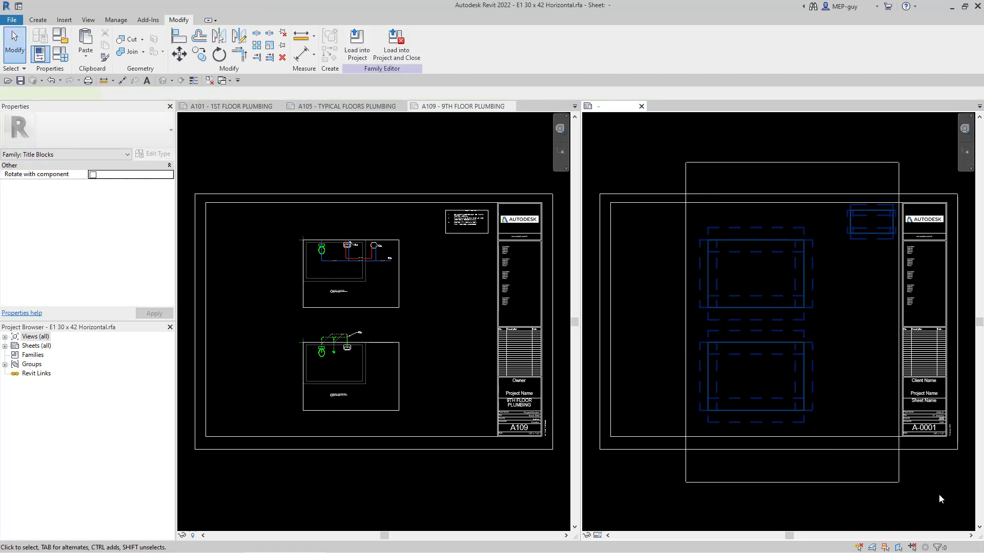
pyautogui.click(465, 43)
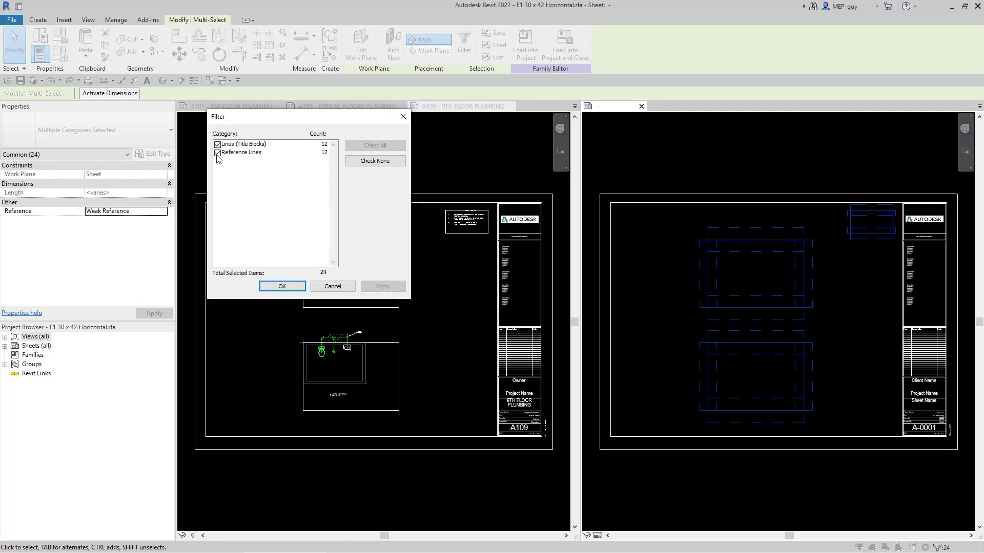
pyautogui.click(217, 153)
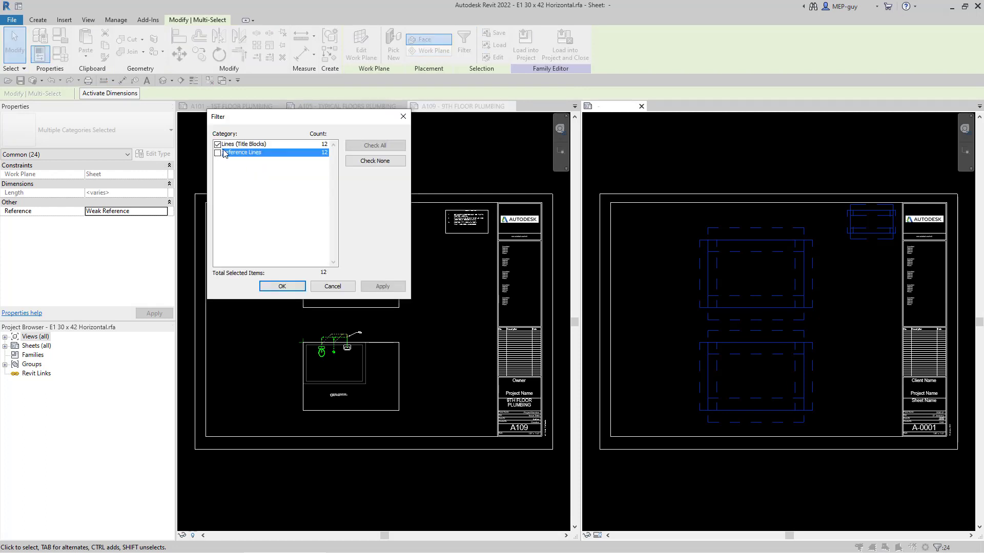
pyautogui.click(282, 288)
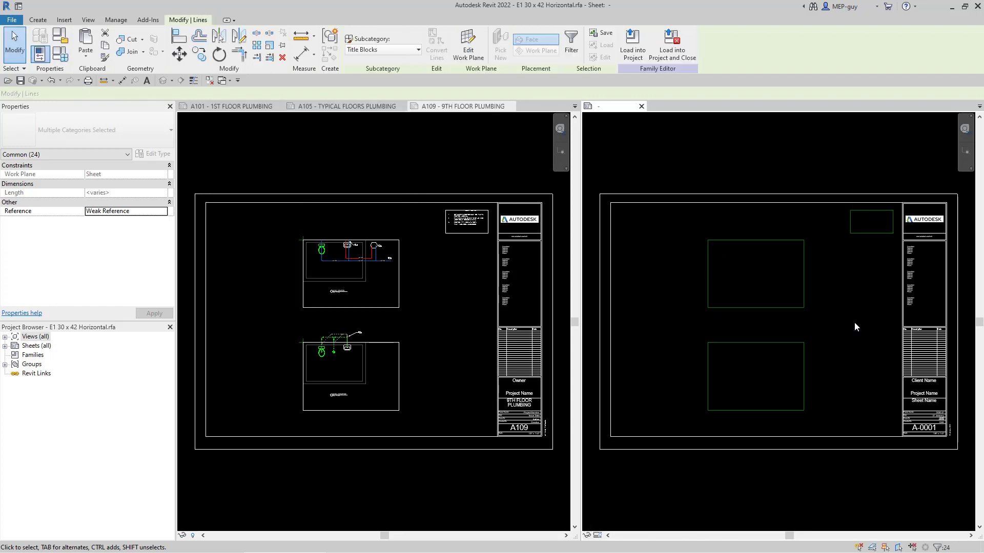
pyautogui.press('Escape')
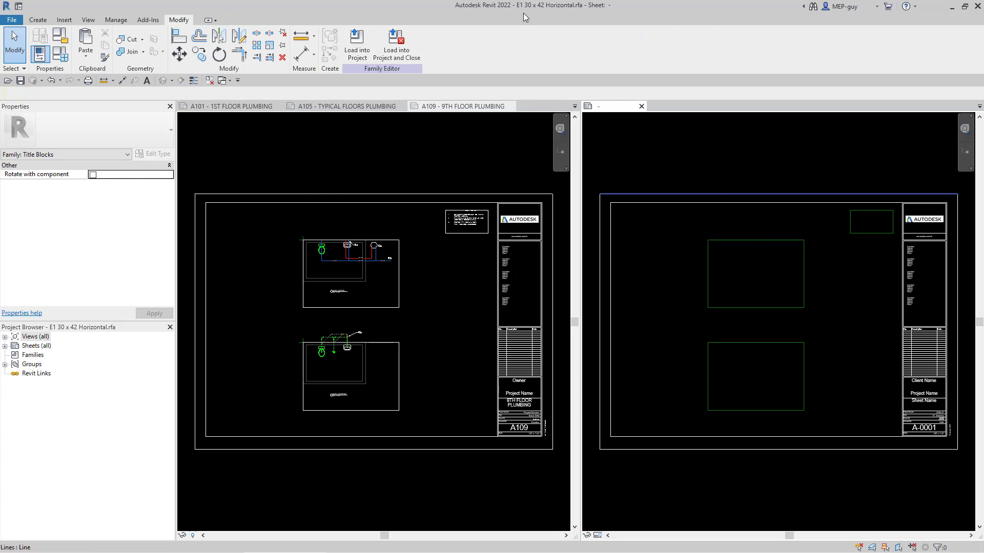
# Step: Load the edited title block family into the project, overwriting the existing version
pyautogui.click(358, 45)
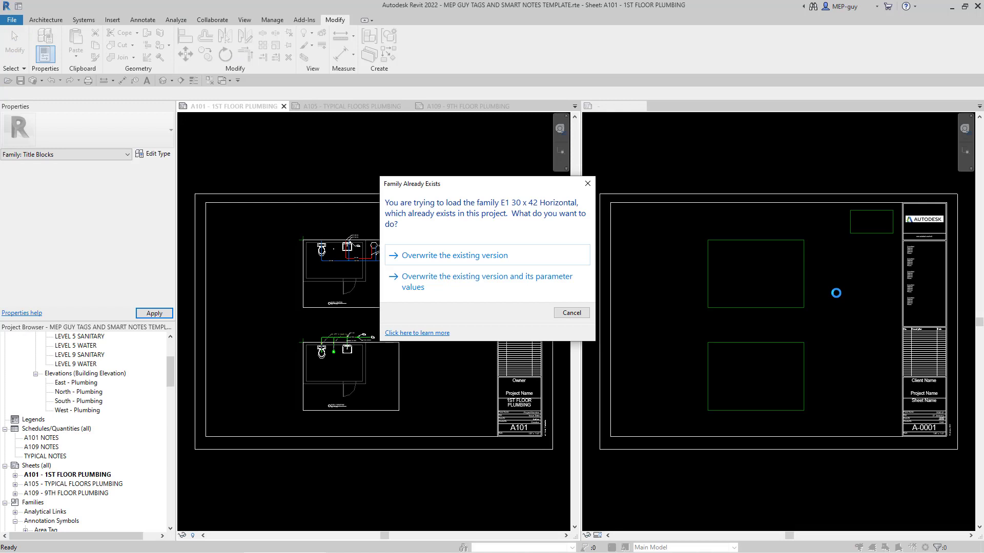
pyautogui.click(477, 259)
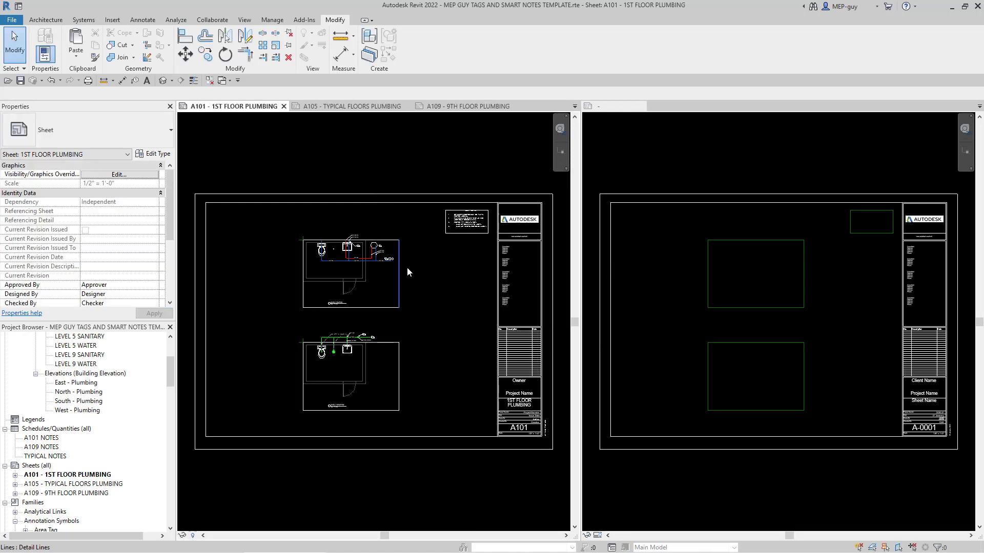
pyautogui.scroll(1, 328, 287)
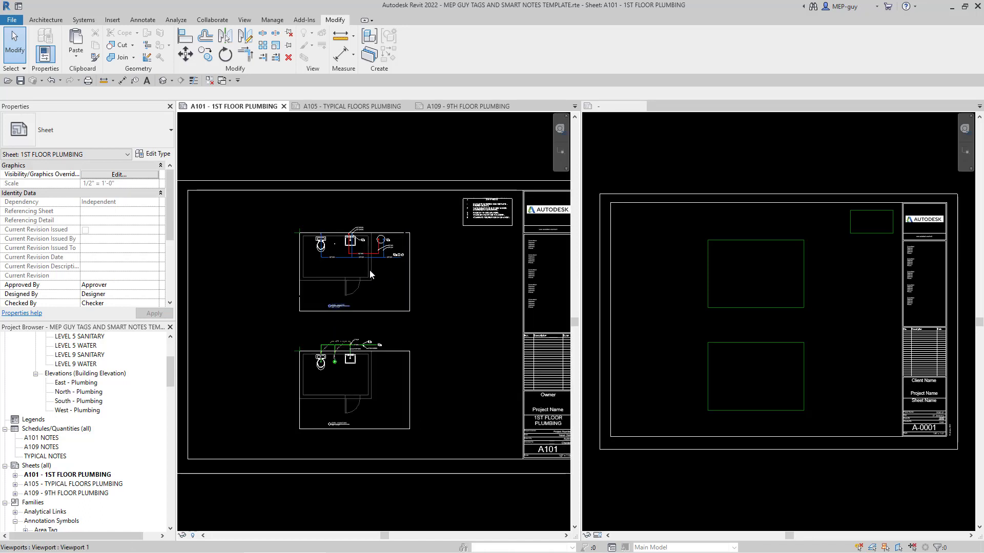
# Step: On sheet A105, shift the Level 5 water viewport down and right to a freehand position
pyautogui.click(352, 107)
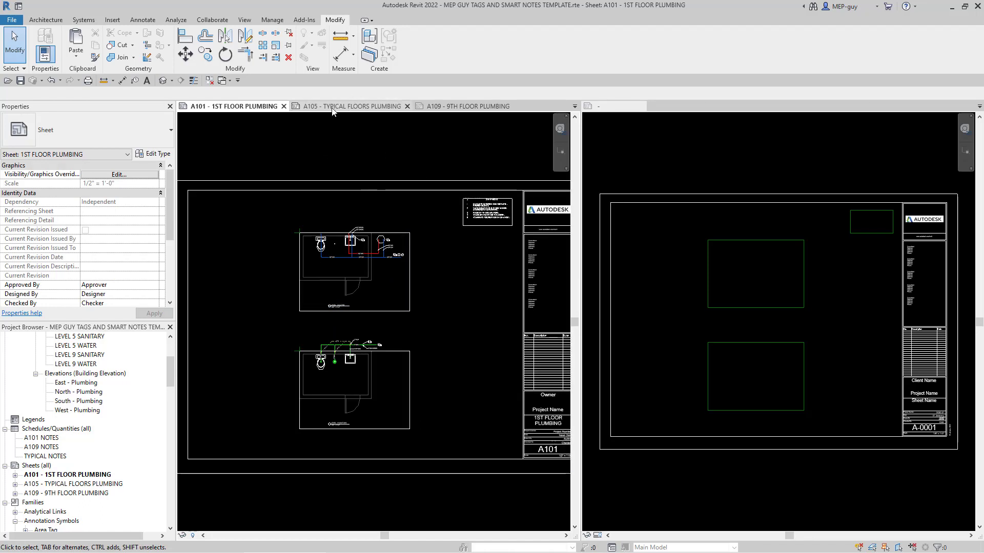
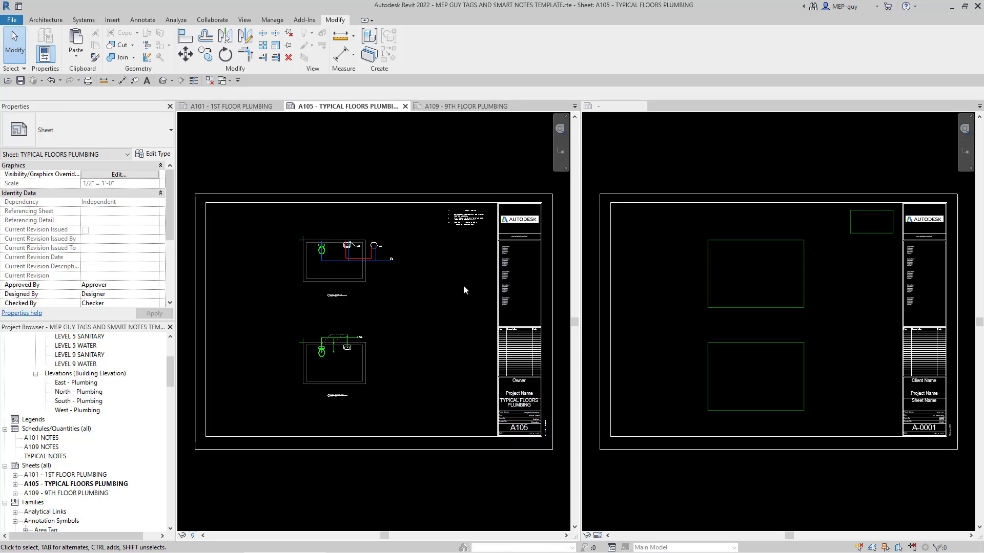
pyautogui.click(335, 275)
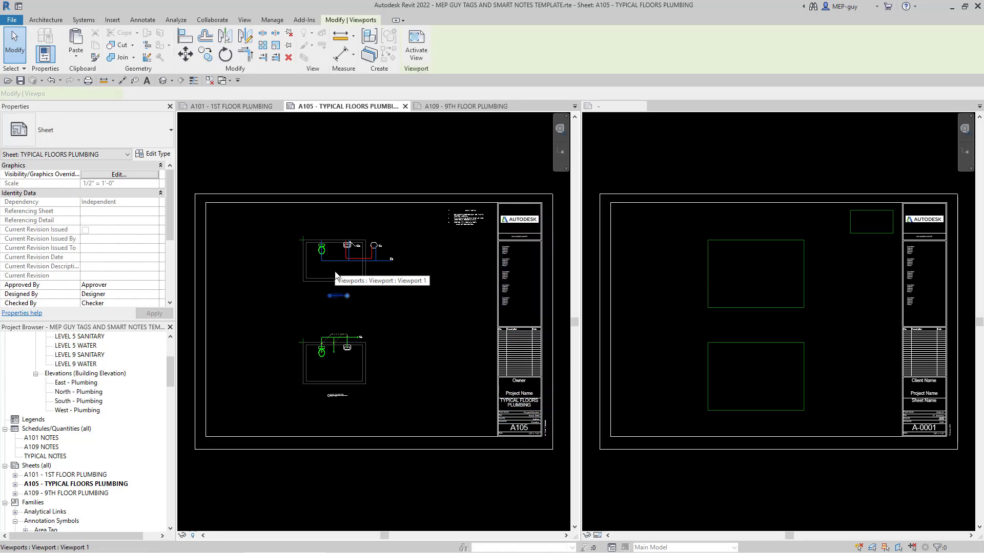
pyautogui.moveTo(337, 273); pyautogui.dragTo(438, 324)
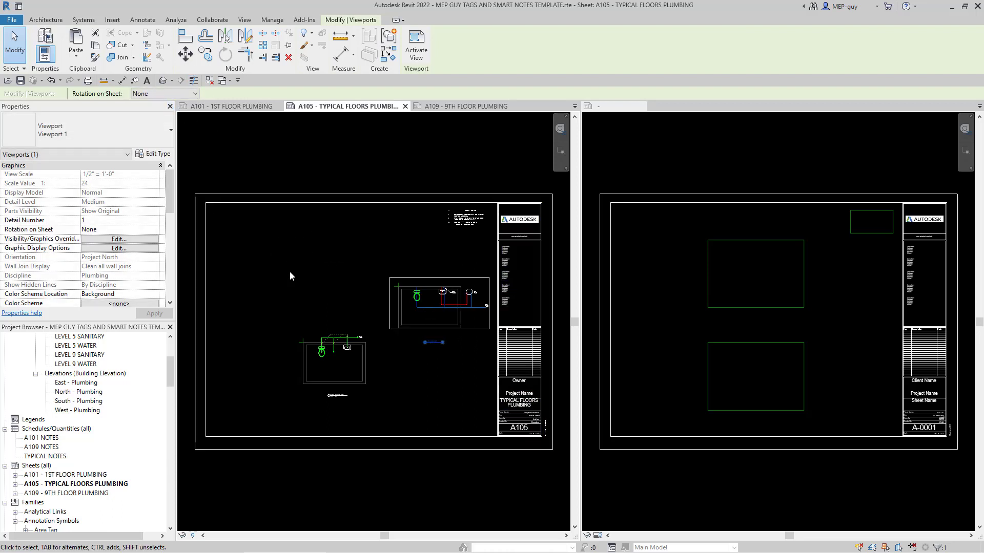
# Step: Move the Level 5 water viewport from its reference planes' intersection to the upper-left corner of the hidden upper plan reference-line rectangle
pyautogui.click(186, 55)
pyautogui.scroll(4, 395, 282)
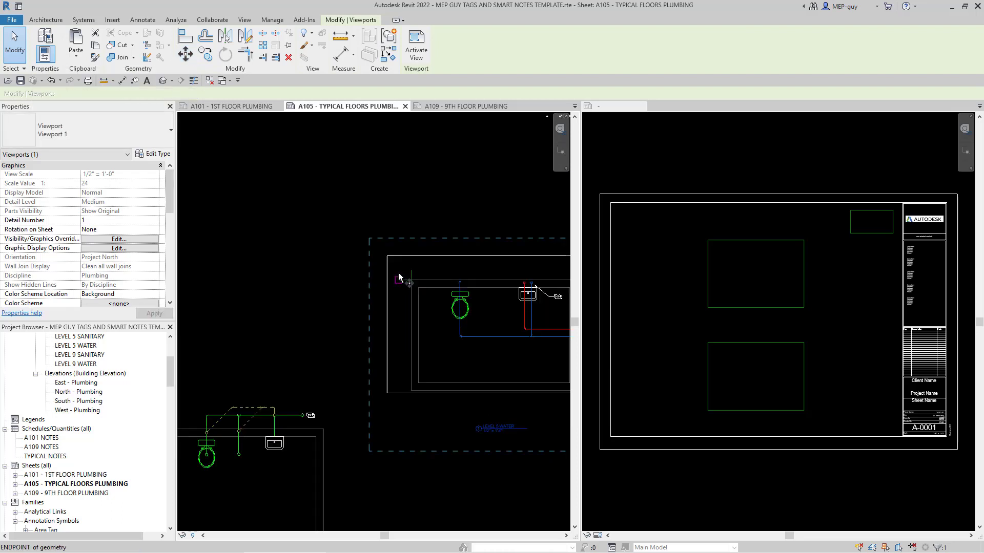
pyautogui.scroll(5, 400, 279)
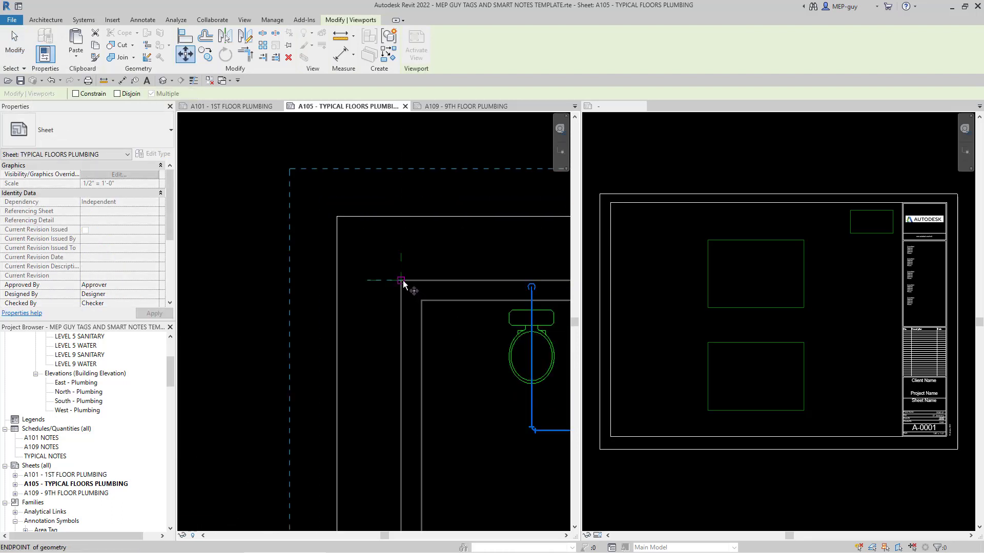
pyautogui.click(402, 280)
pyautogui.scroll(-8, 482, 323)
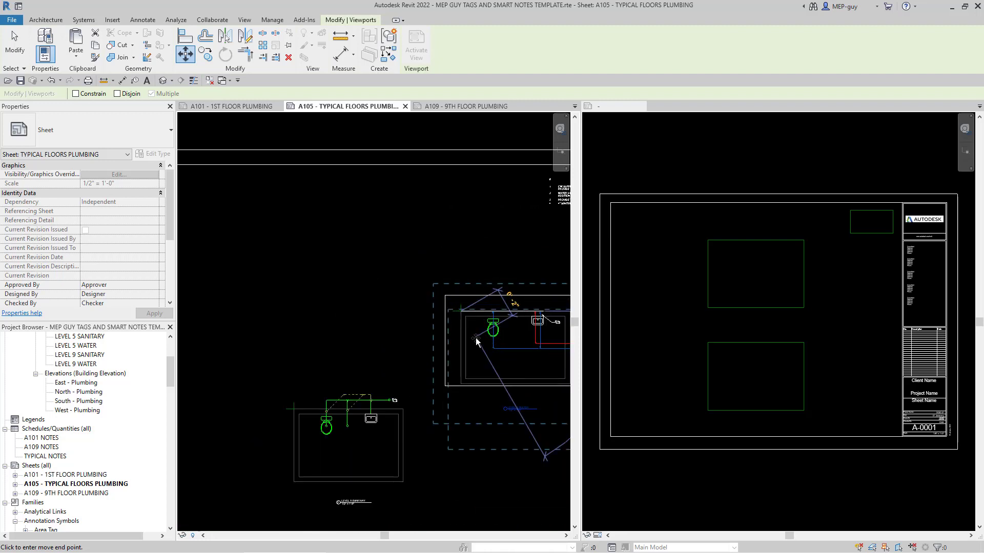
pyautogui.scroll(-2, 476, 337)
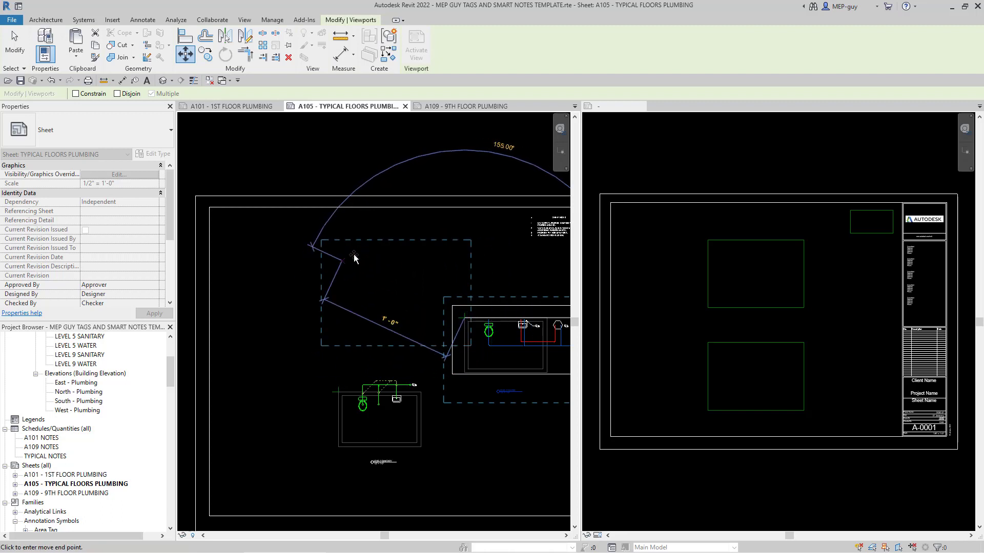
pyautogui.scroll(3, 363, 264)
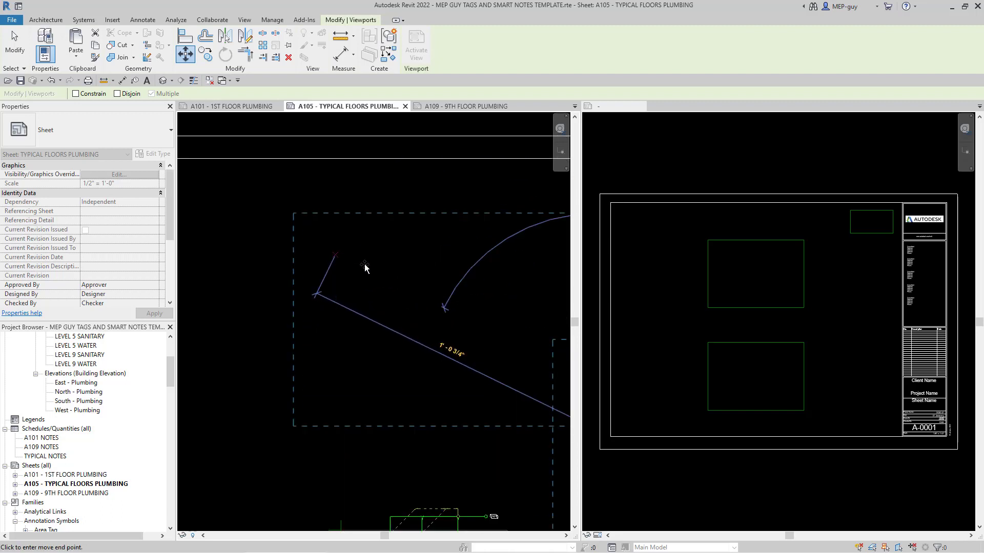
pyautogui.click(438, 255)
pyautogui.scroll(-5, 330, 235)
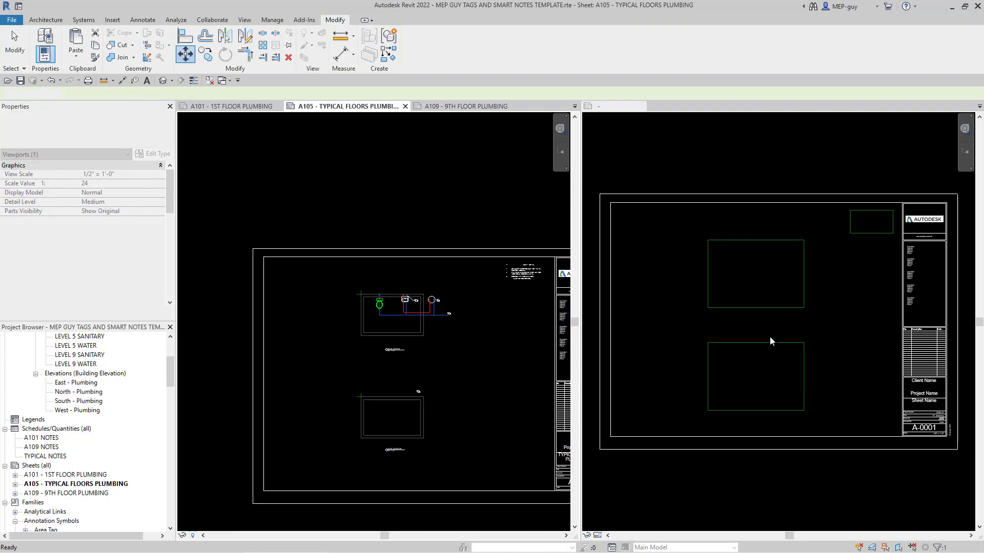
pyautogui.press('Escape')
pyautogui.scroll(-2, 465, 346)
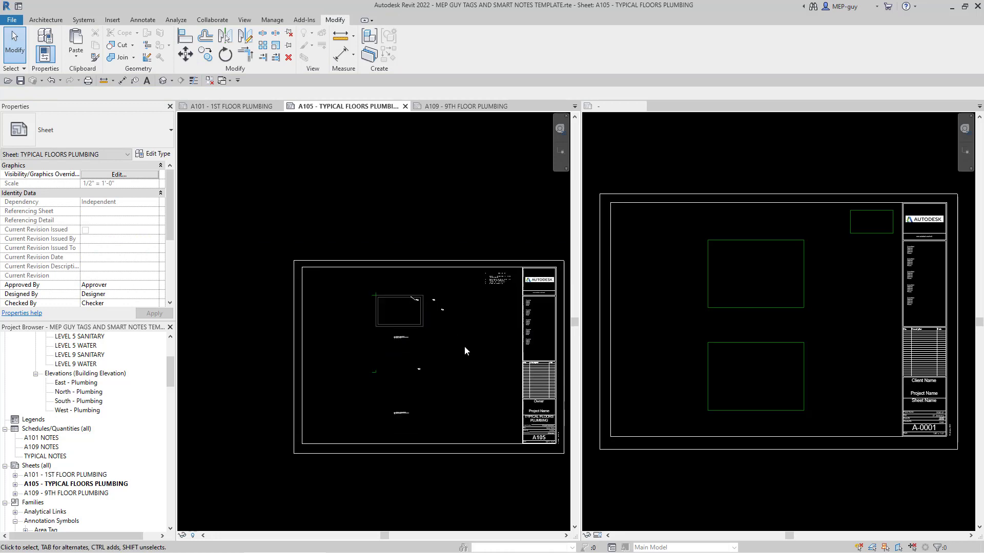
pyautogui.moveTo(490, 371); pyautogui.dragTo(454, 349, button='middle')
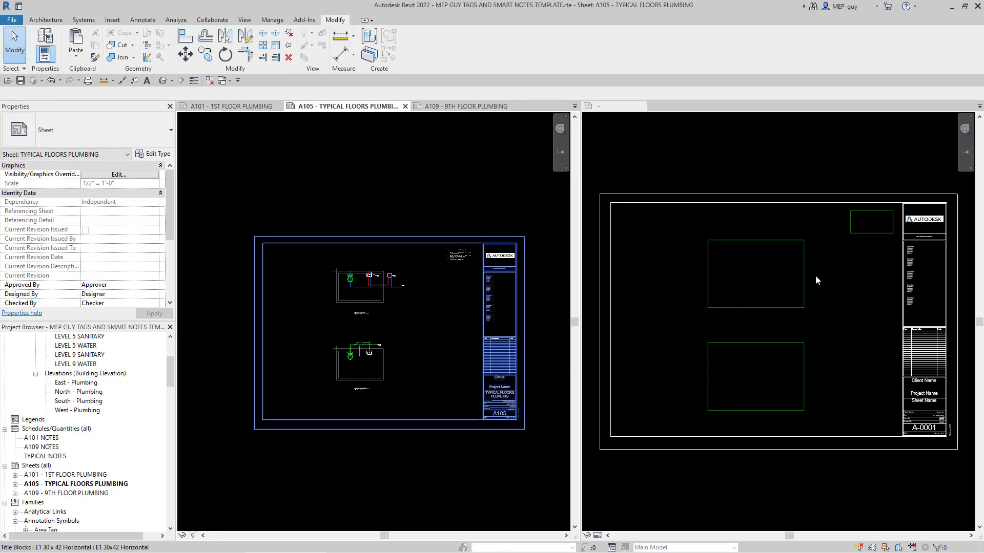
pyautogui.click(841, 299)
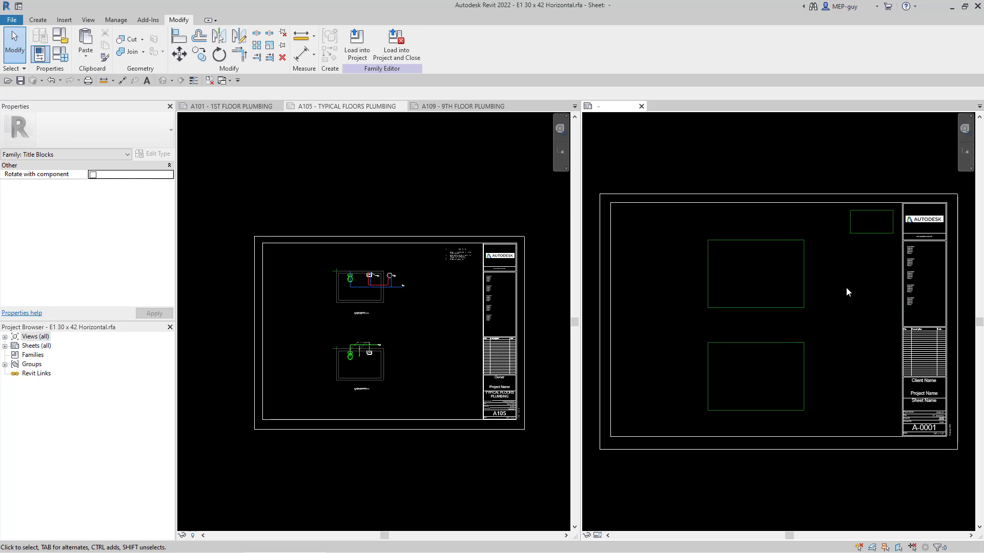
pyautogui.click(463, 343)
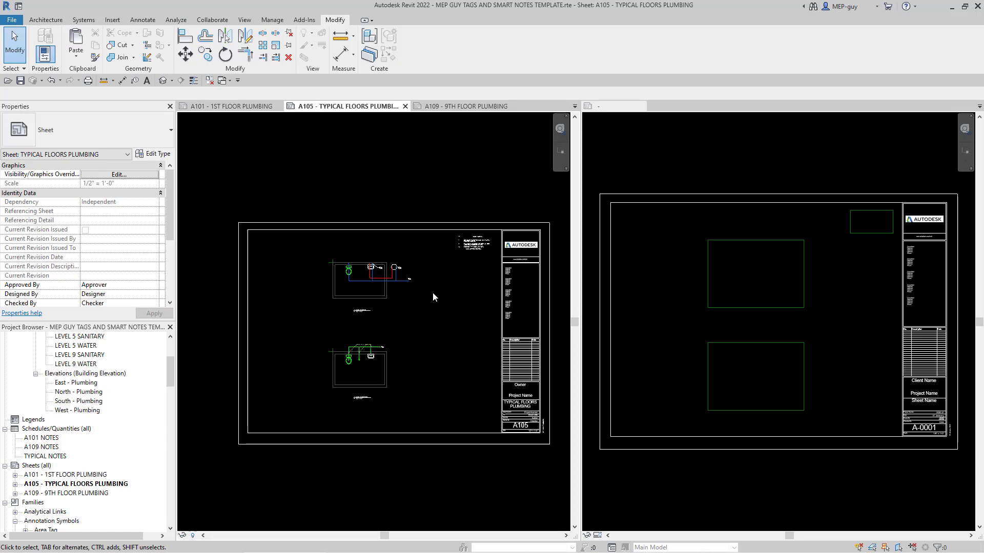
# Step: On sheet A101, filter the selected sheet contents to Lines (<Thin Lines>) and delete those positioning rectangle lines
pyautogui.moveTo(463, 319); pyautogui.dragTo(450, 318, button='middle')
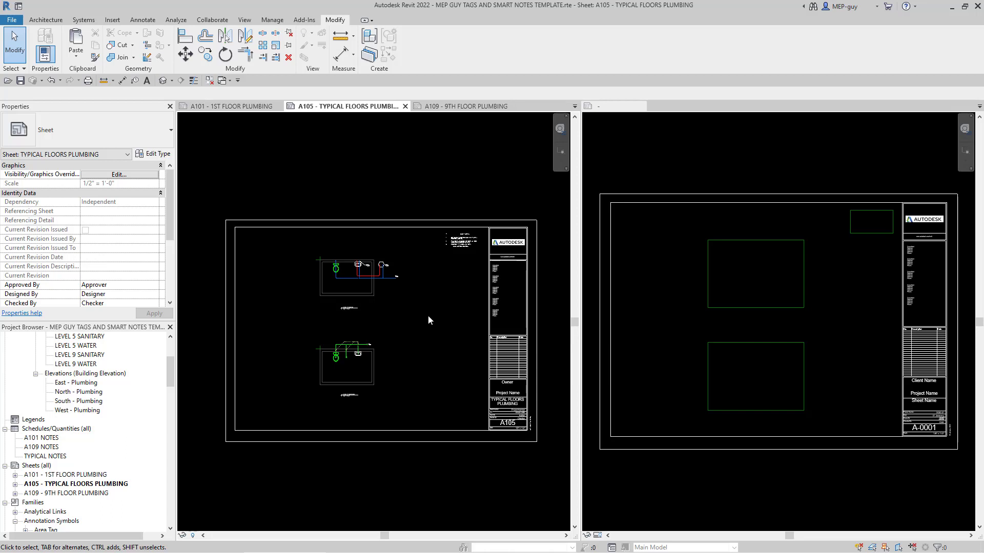
pyautogui.click(235, 106)
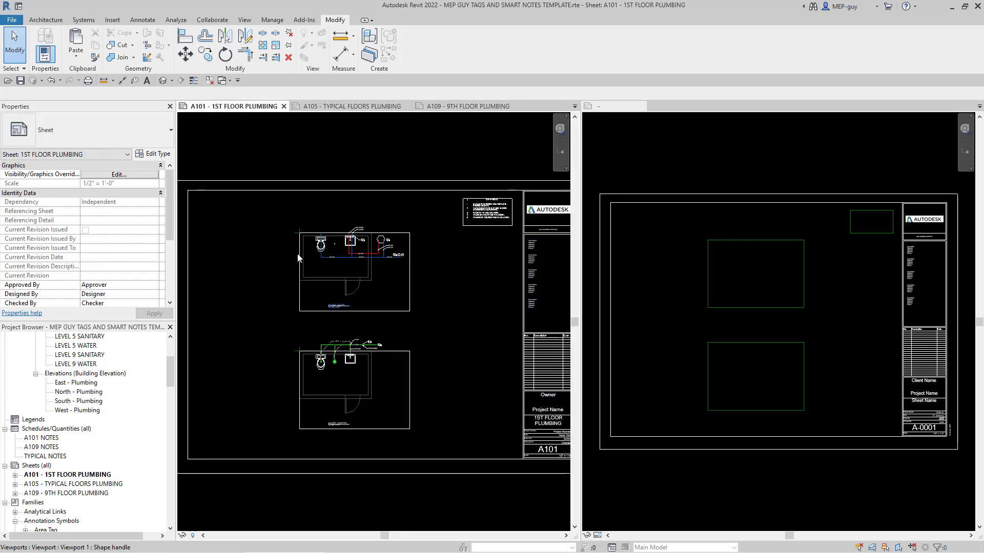
pyautogui.scroll(3, 346, 248)
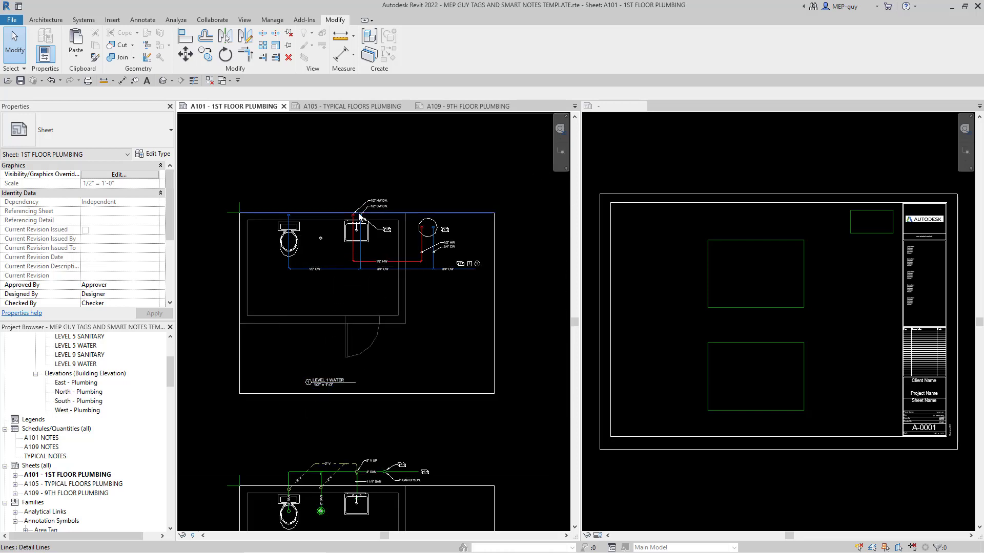
pyautogui.scroll(-5, 358, 216)
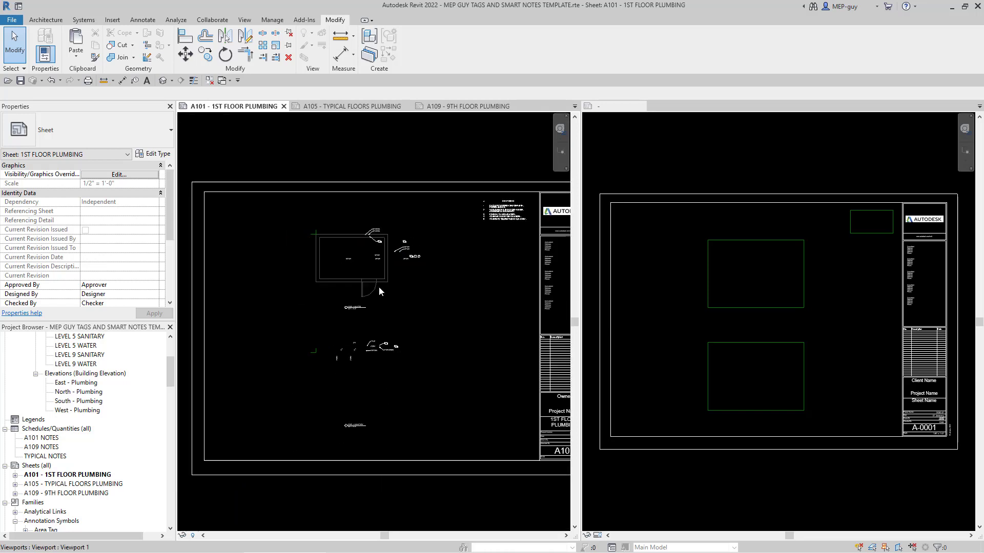
pyautogui.moveTo(275, 156); pyautogui.dragTo(526, 470)
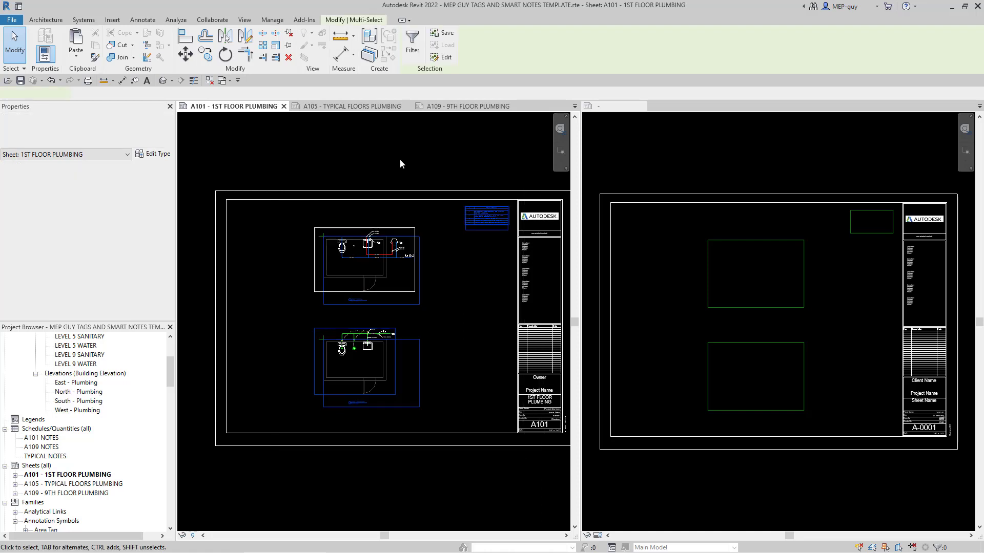
pyautogui.click(410, 45)
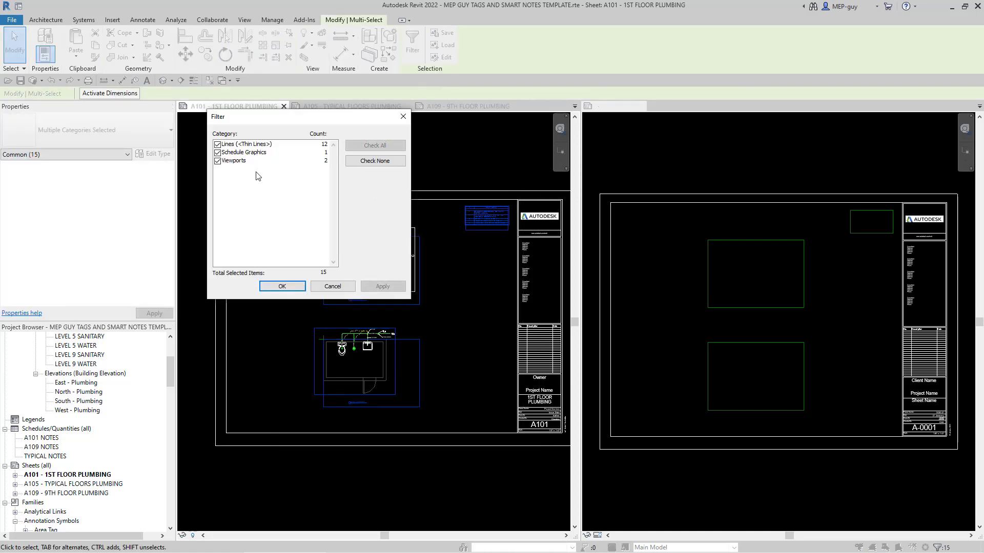
pyautogui.click(217, 152)
pyautogui.click(218, 161)
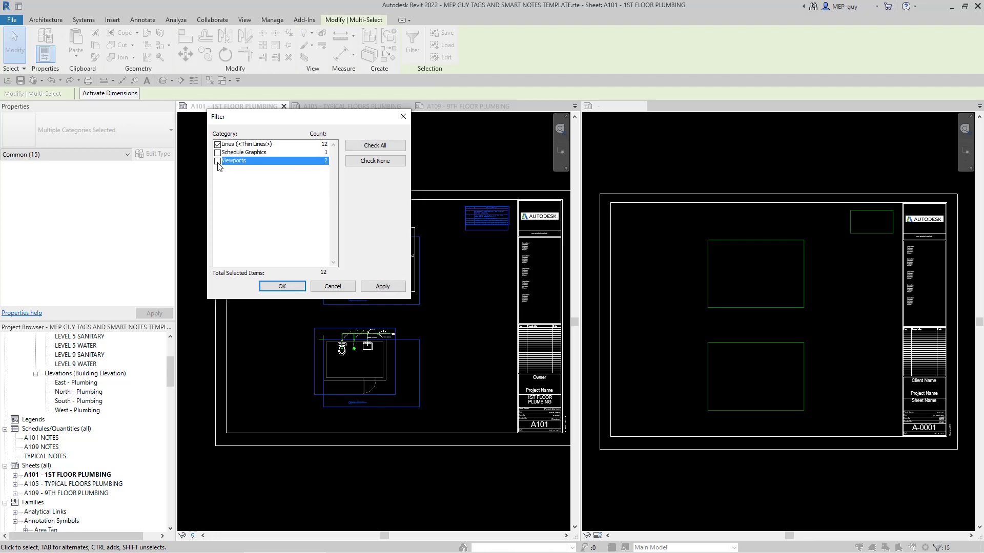
pyautogui.click(281, 287)
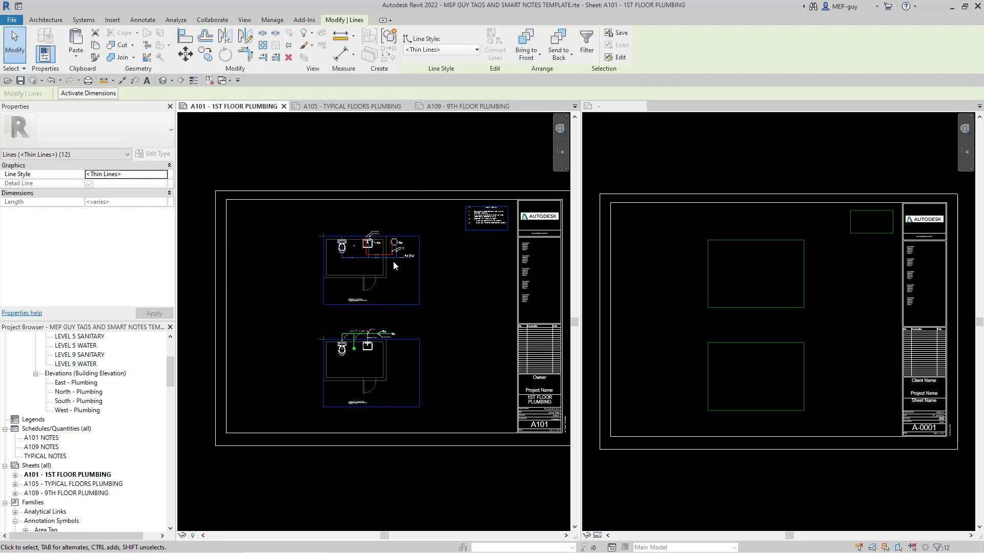
pyautogui.click(474, 300)
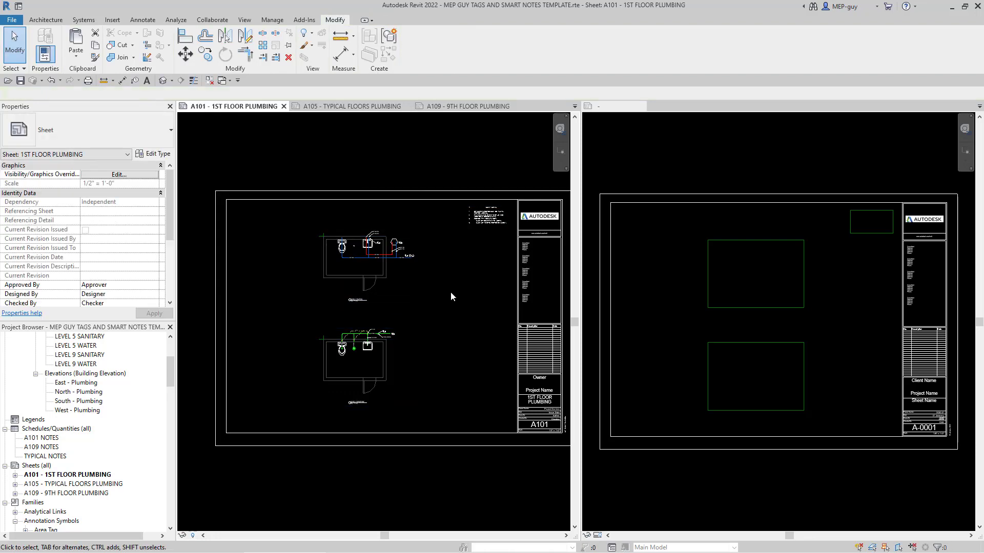
# Step: Close the E1 30 x 42 Horizontal title block family and return to sheet A101 in the project
pyautogui.scroll(4, 373, 249)
pyautogui.scroll(3, 376, 253)
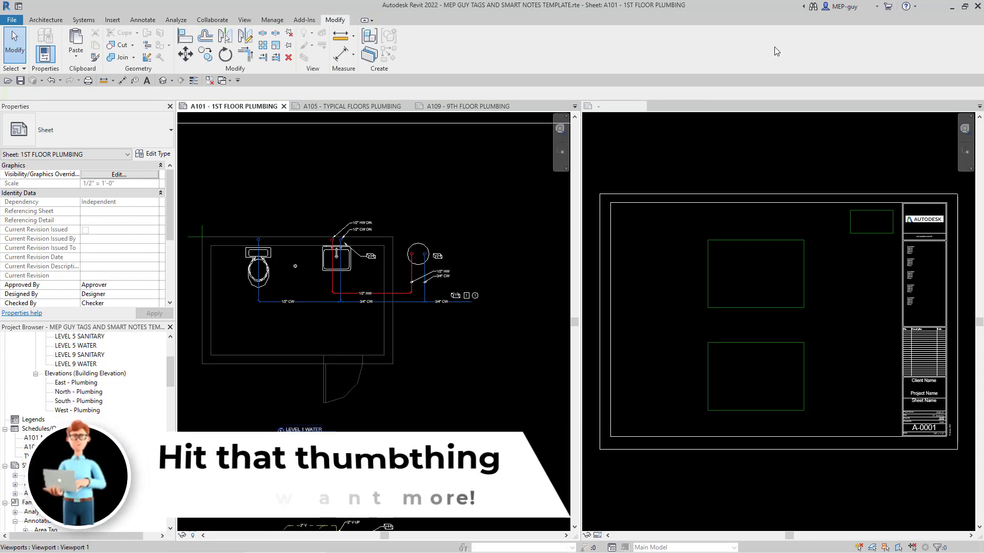
pyautogui.click(641, 106)
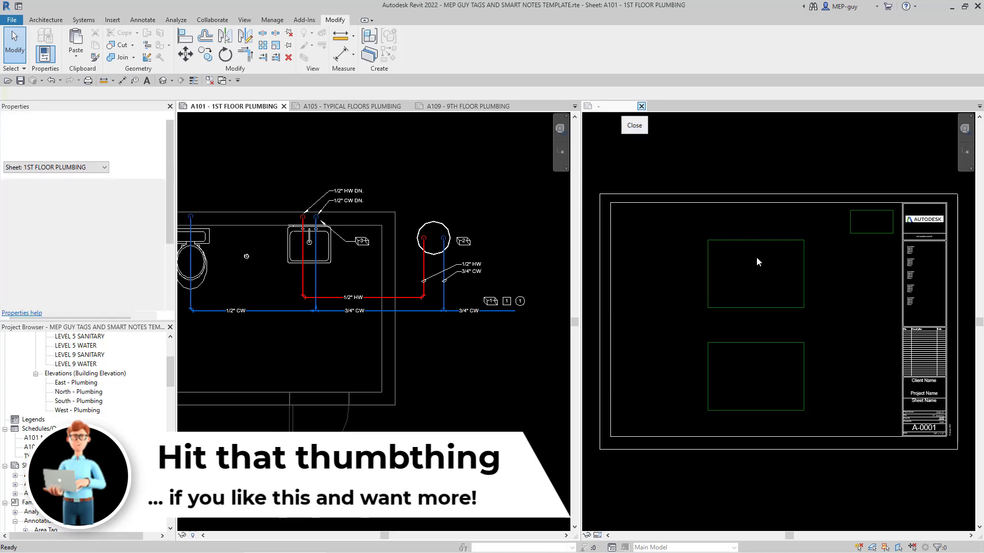
pyautogui.click(524, 292)
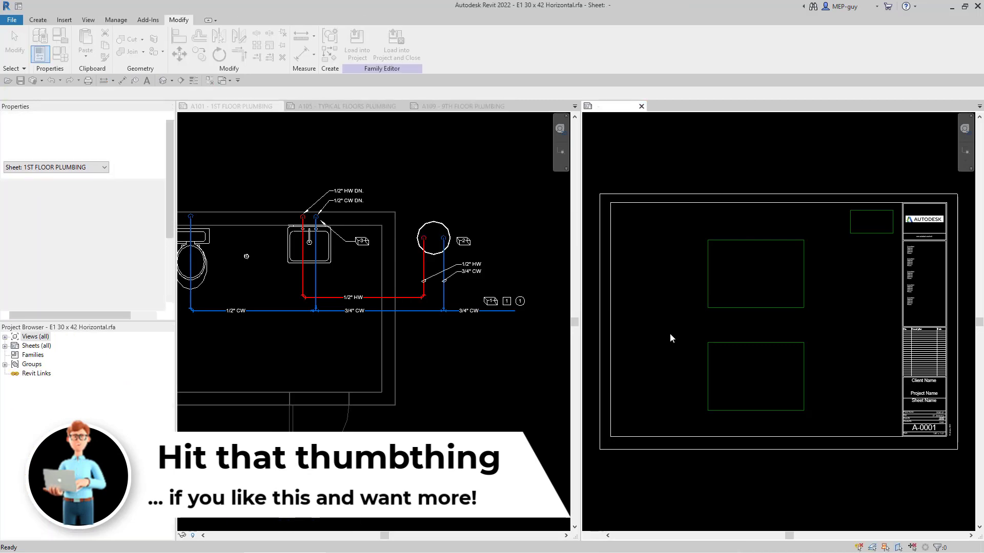
pyautogui.scroll(2, 482, 297)
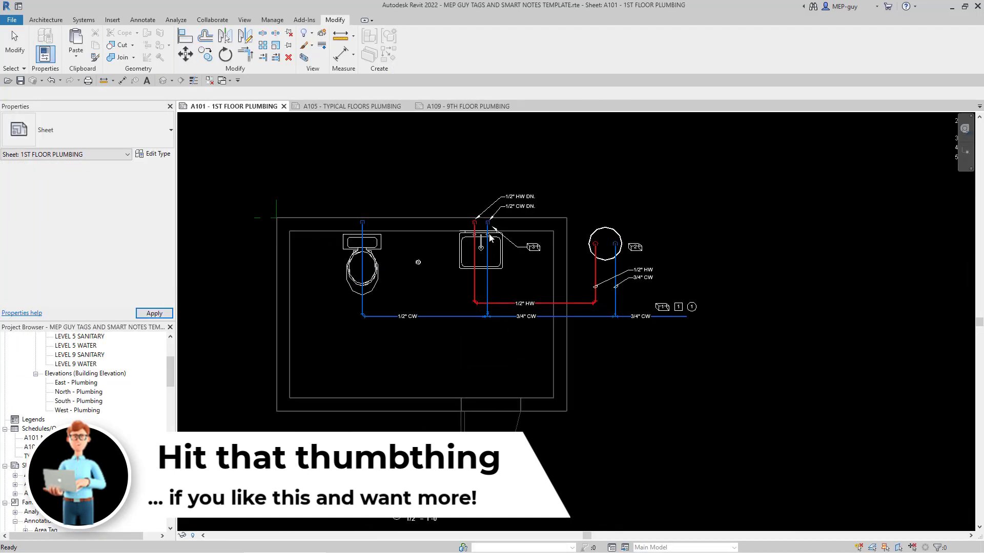
pyautogui.scroll(1, 490, 237)
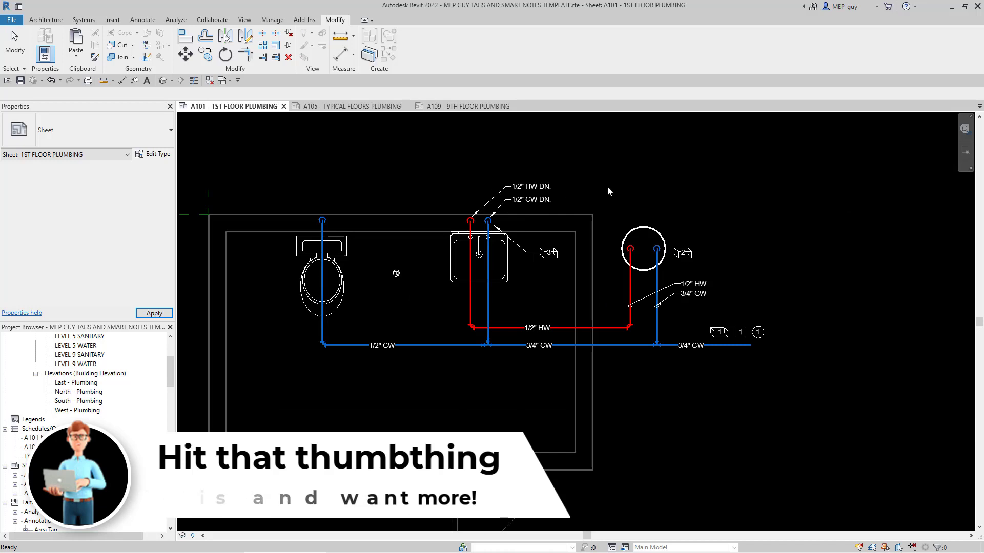
# Step: Activate the Level 1 water viewport on sheet A101 for editing in place
pyautogui.click(564, 214)
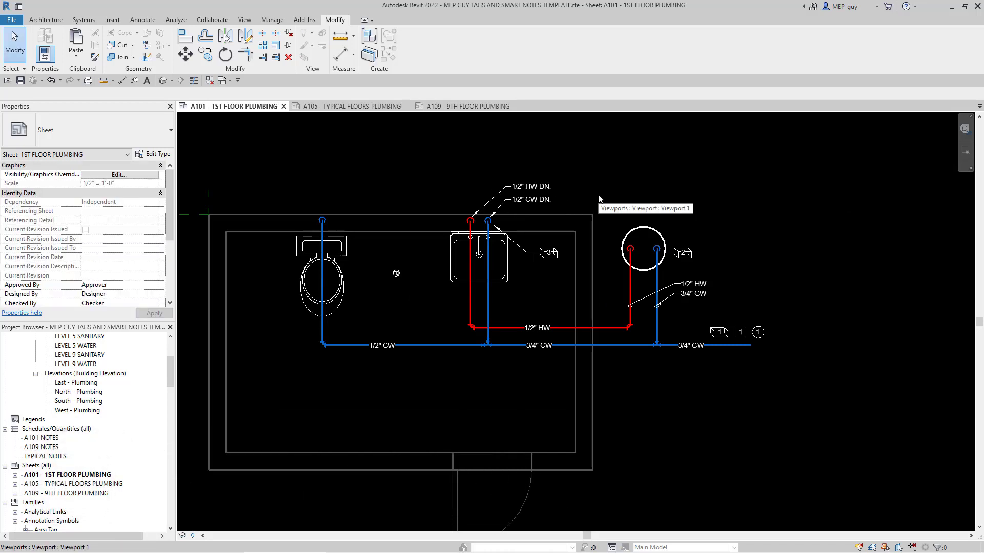
pyautogui.click(614, 211)
pyautogui.scroll(2, 540, 219)
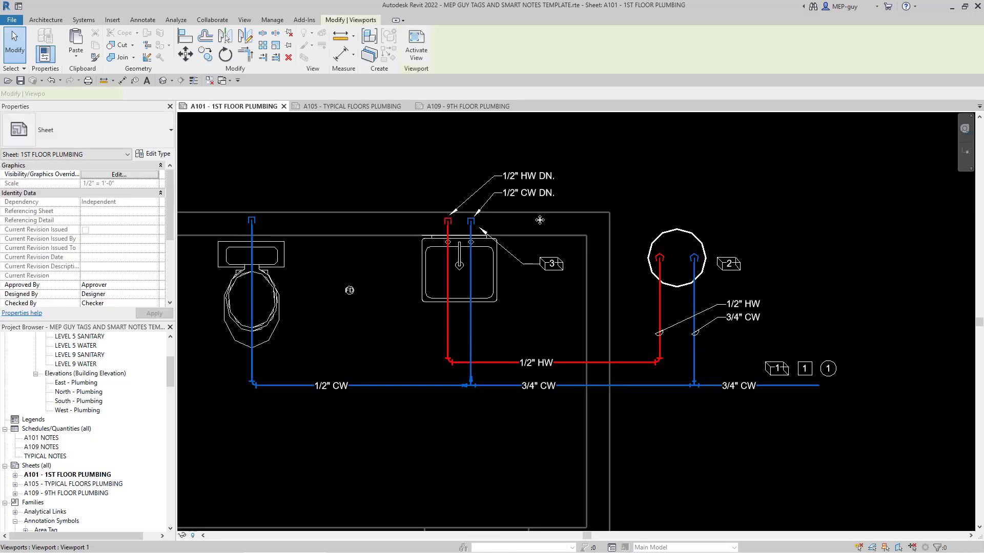
pyautogui.scroll(2, 542, 407)
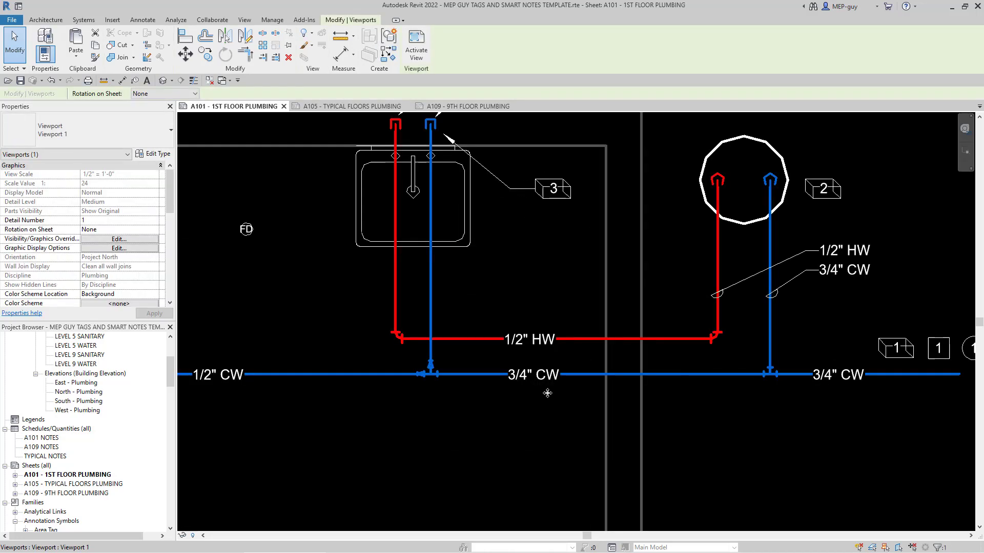
pyautogui.doubleClick(539, 350)
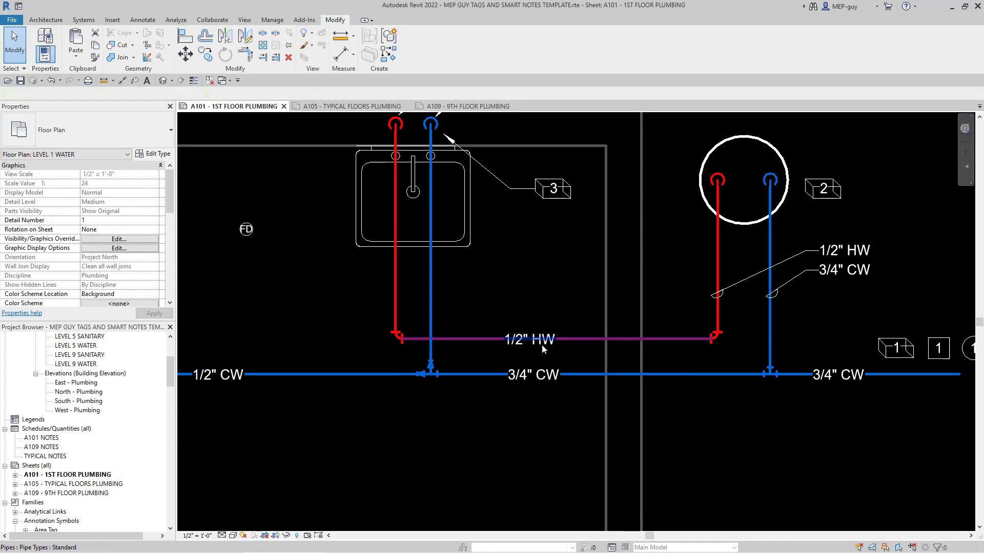
# Step: Create similar tags from the 1/2" HW Pipe Size Tag on the vertical hot and cold water pipes below the sink
pyautogui.click(543, 349)
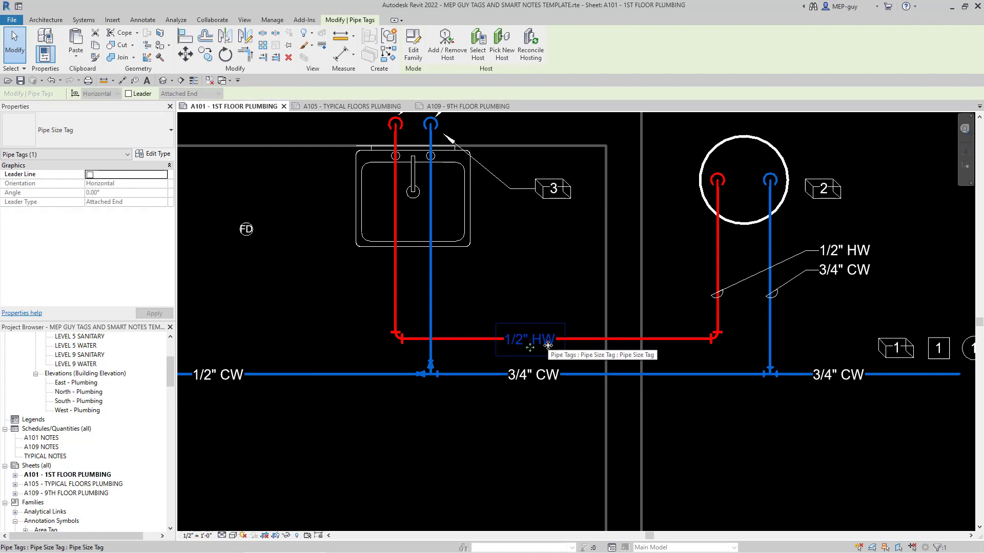
pyautogui.rightClick(553, 353)
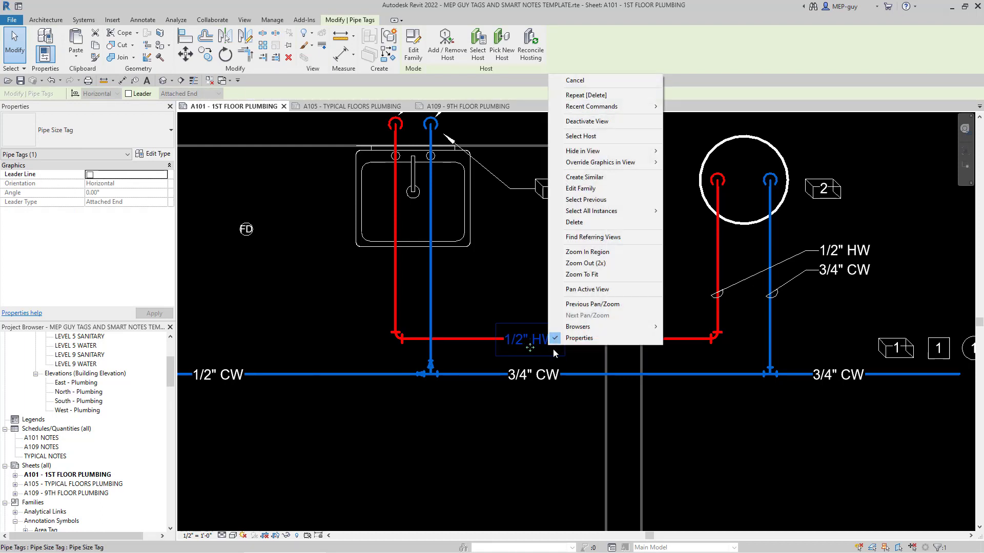
pyautogui.click(595, 177)
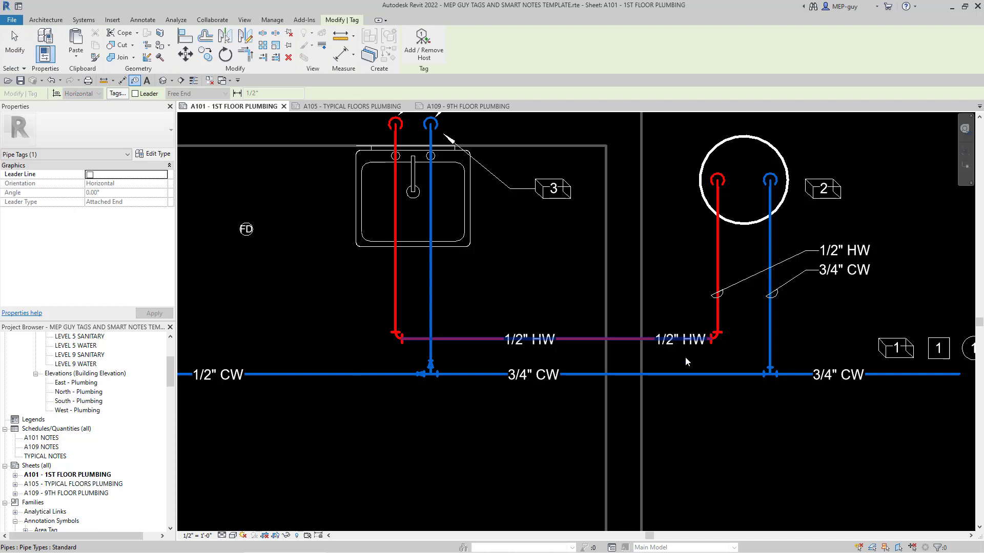
pyautogui.click(404, 287)
pyautogui.click(429, 291)
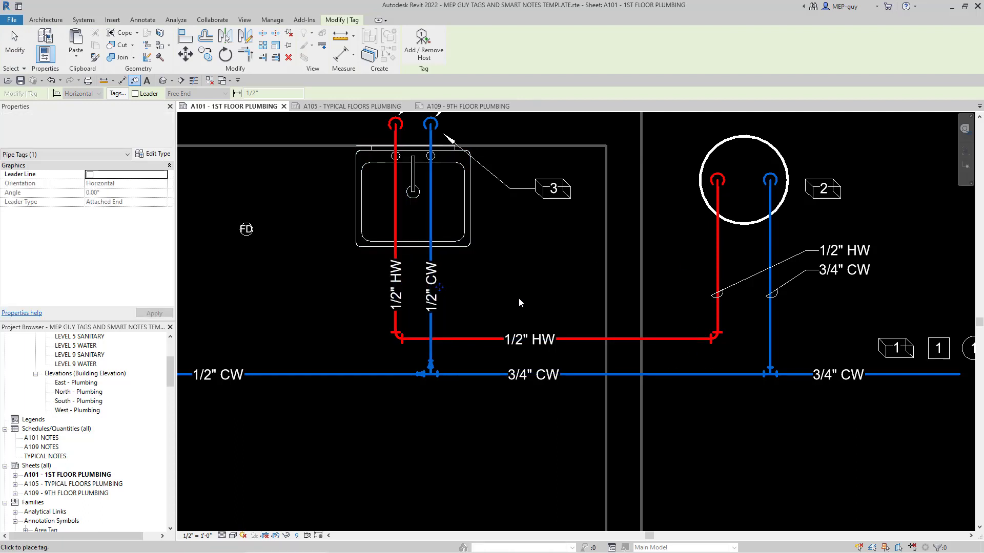
pyautogui.scroll(-3, 398, 456)
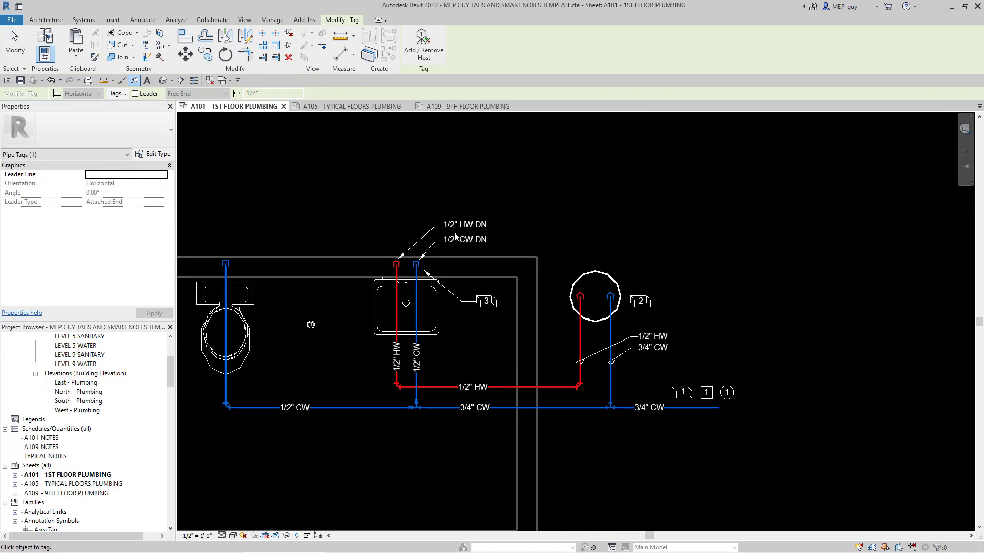
pyautogui.scroll(5, 473, 224)
pyautogui.press('Escape')
pyautogui.press('Escape')
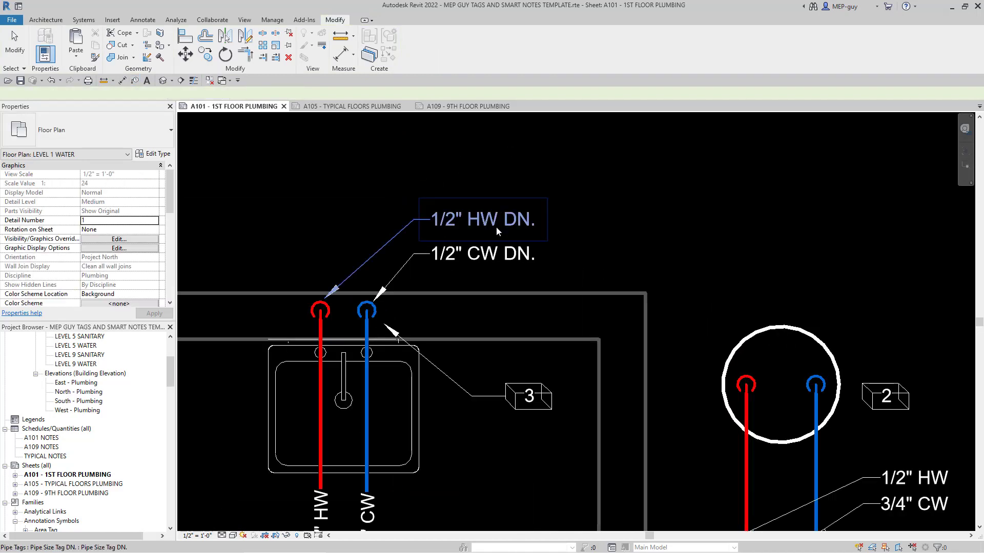
# Step: Activate the Level 1 sanitary viewport and view the pipe tag types available for its 2" V UP tag
pyautogui.click(512, 232)
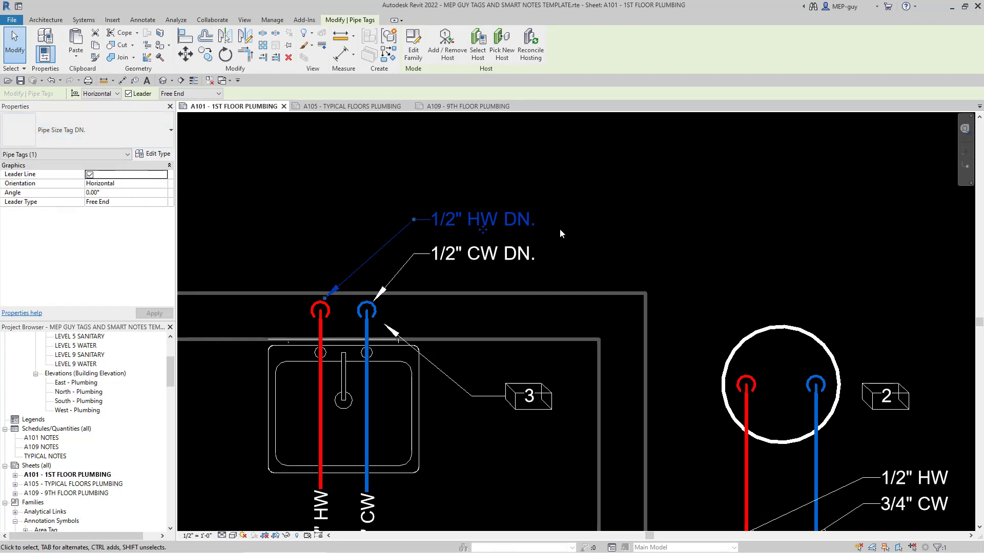
pyautogui.scroll(-10, 576, 444)
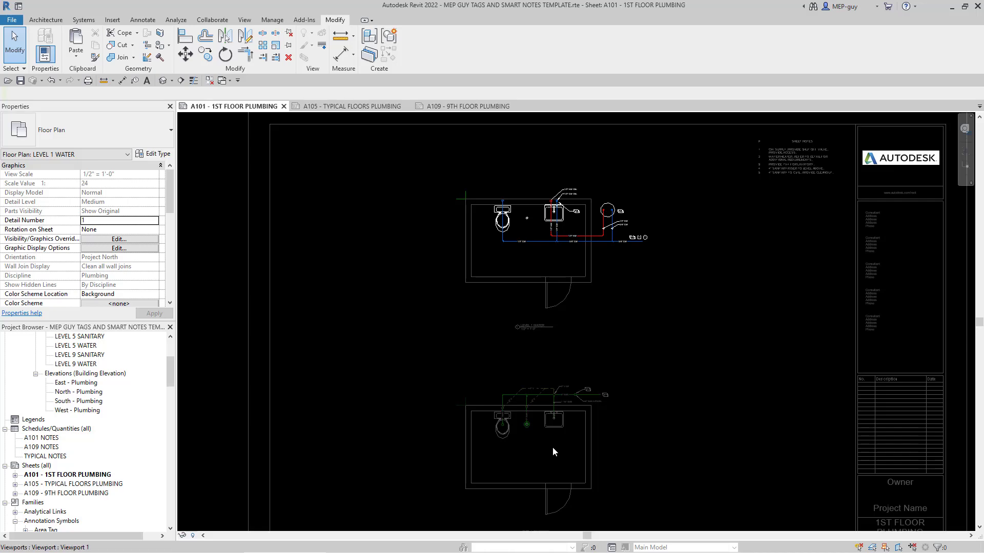
pyautogui.scroll(2, 577, 412)
pyautogui.scroll(8, 577, 412)
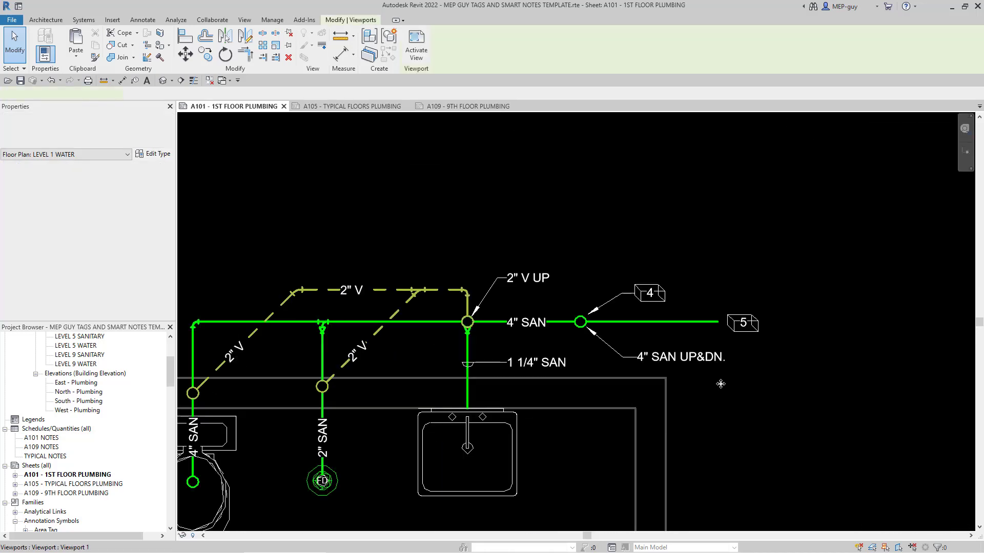
pyautogui.click(695, 387)
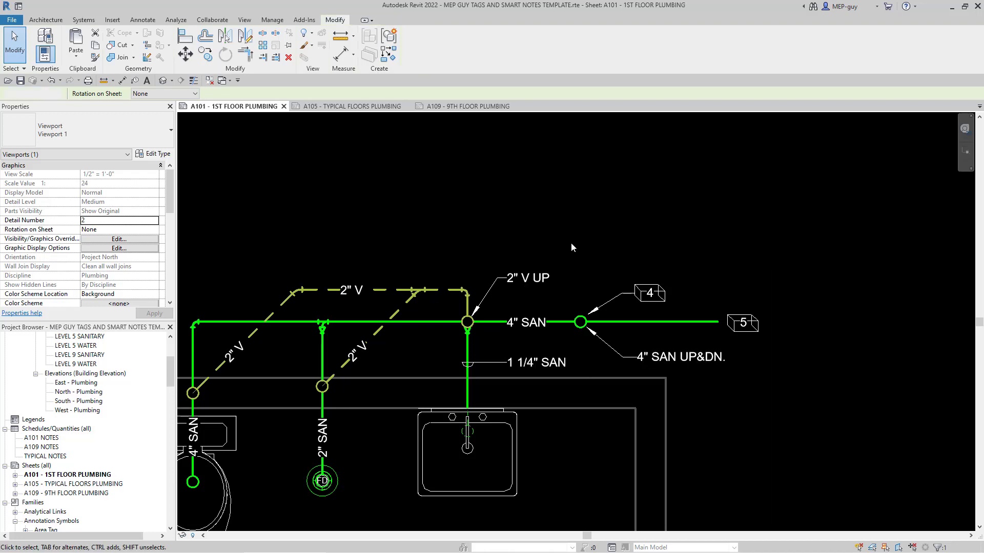
pyautogui.press('Escape')
pyautogui.click(529, 292)
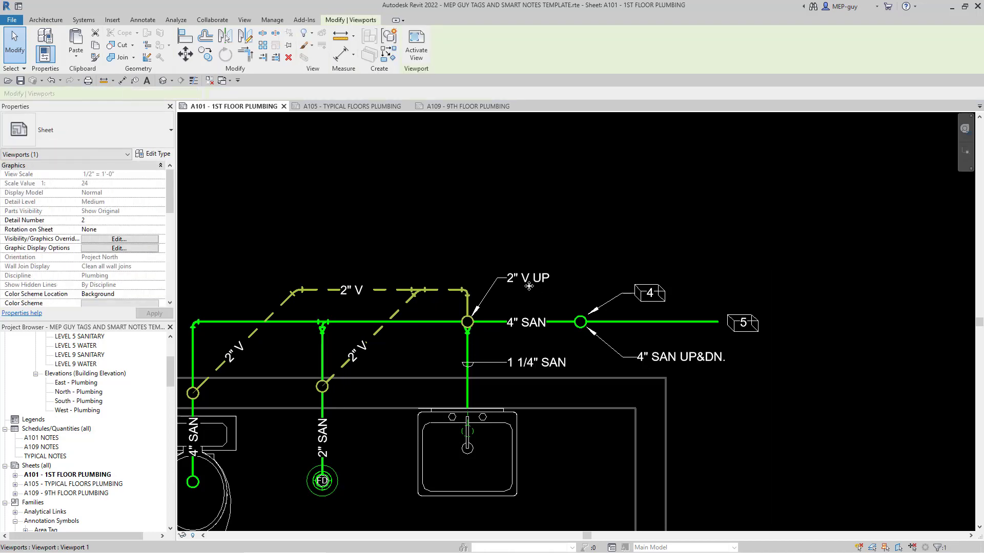
pyautogui.click(73, 137)
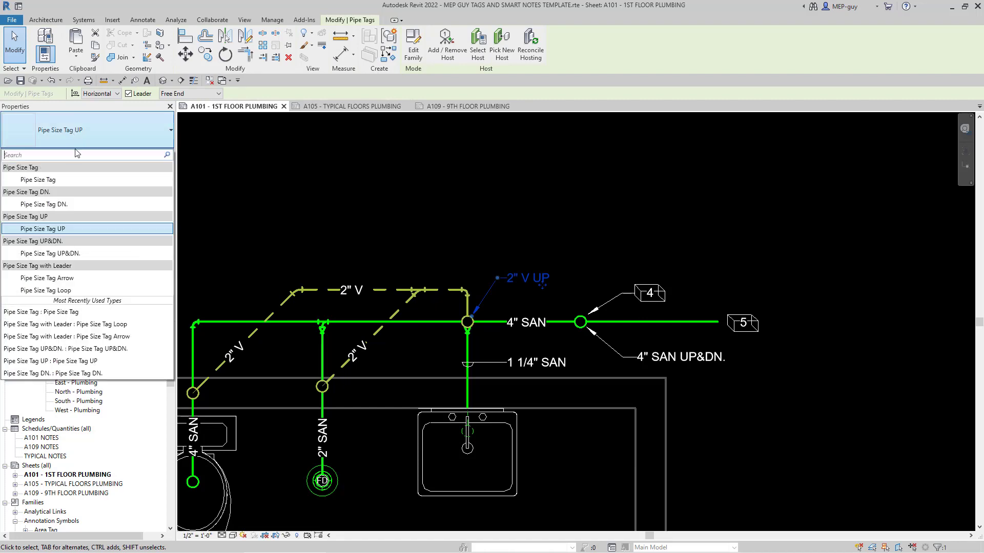
pyautogui.click(456, 234)
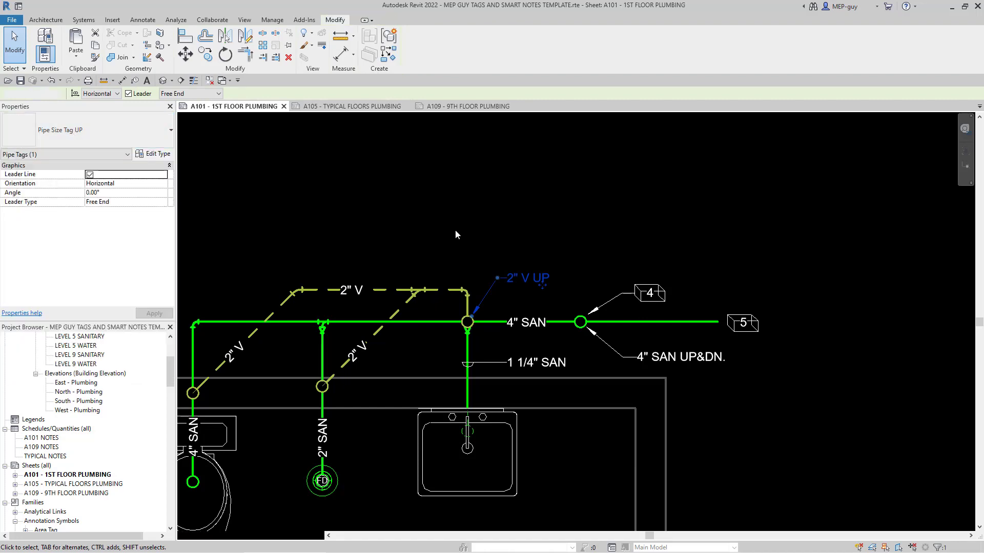
# Step: Change the 1 1/4" SAN tag above the sink to the Pipe Size Tag Arrow type
pyautogui.doubleClick(596, 371)
pyautogui.scroll(2, 555, 368)
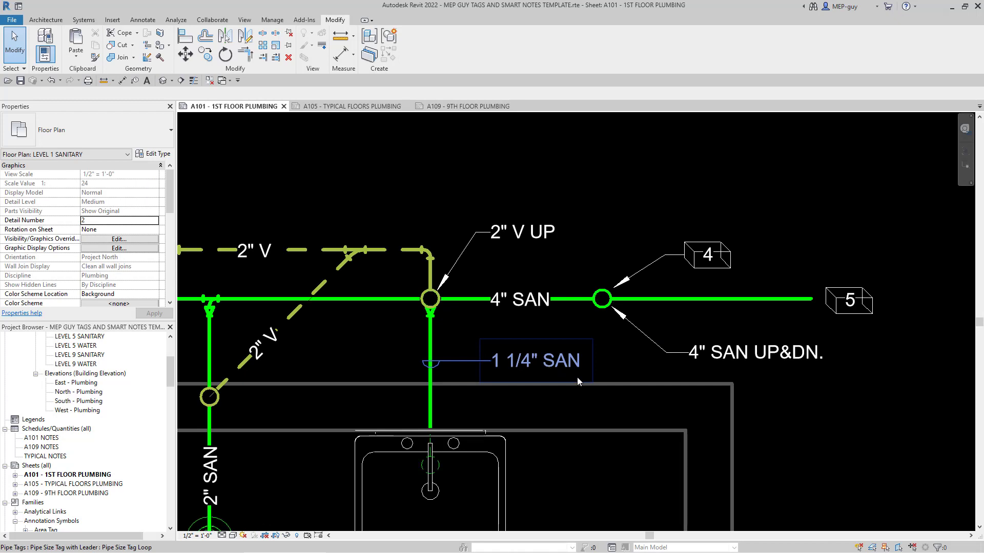
pyautogui.click(538, 368)
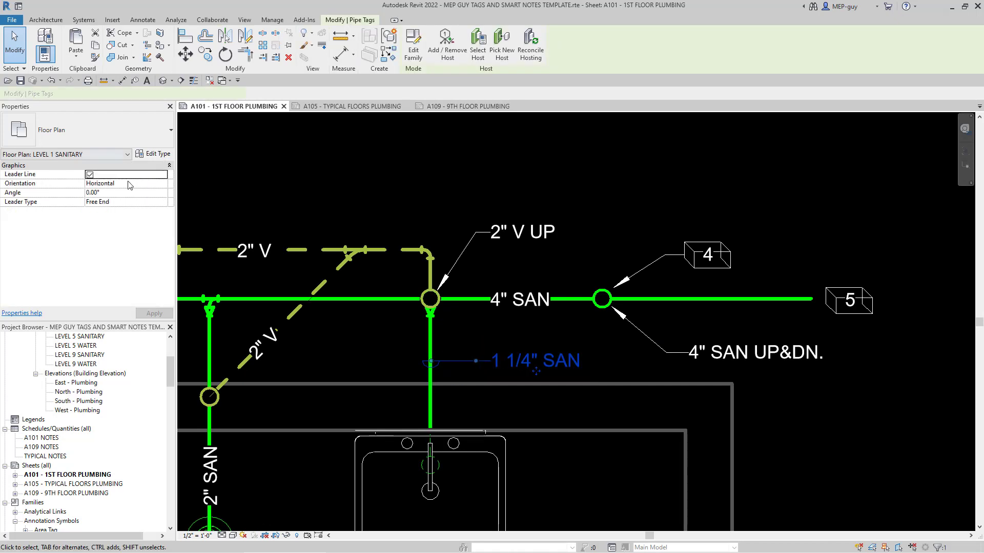
pyautogui.click(93, 134)
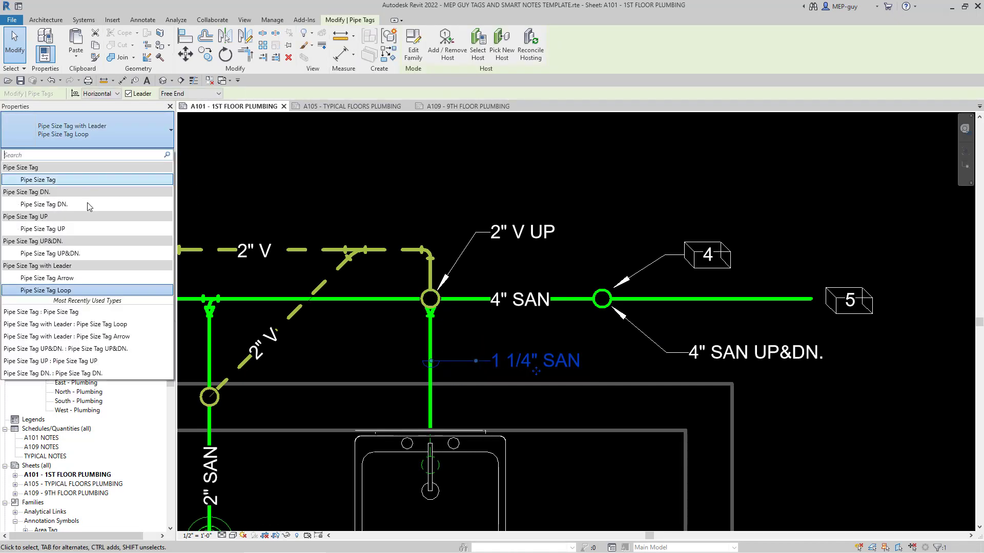
pyautogui.click(62, 284)
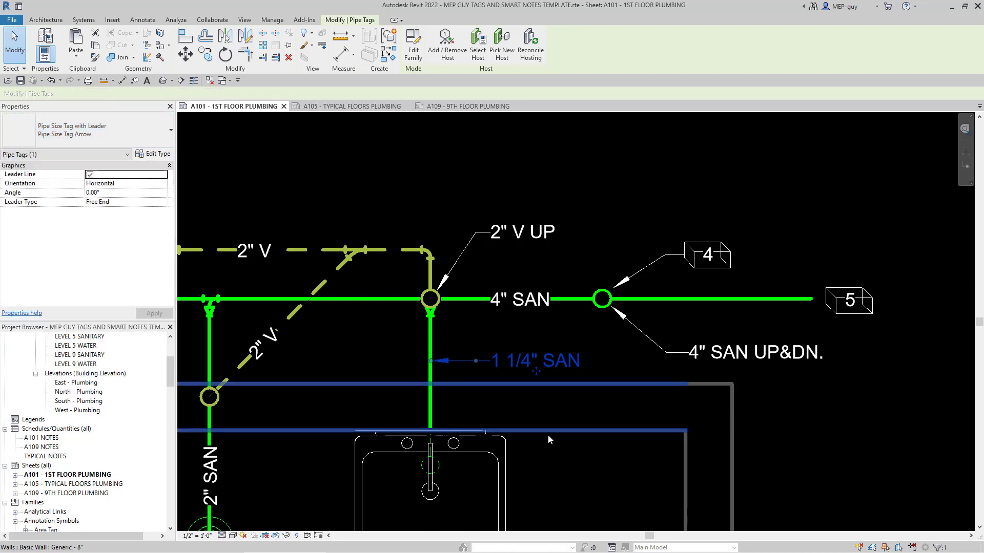
# Step: Clear the tag selection and activate the Level 1 water viewport at the three number 1 keynote symbols
pyautogui.press('Escape')
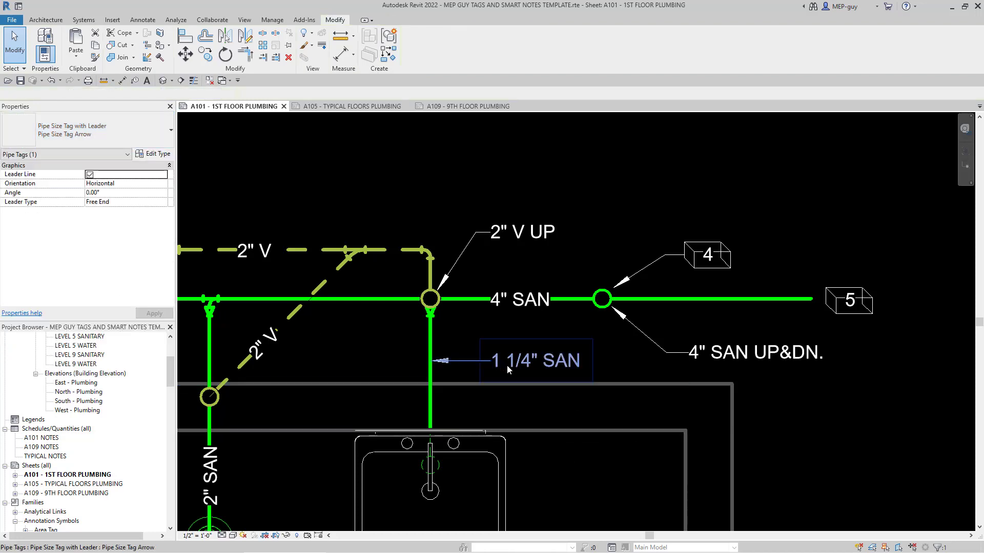
pyautogui.scroll(-10, 599, 435)
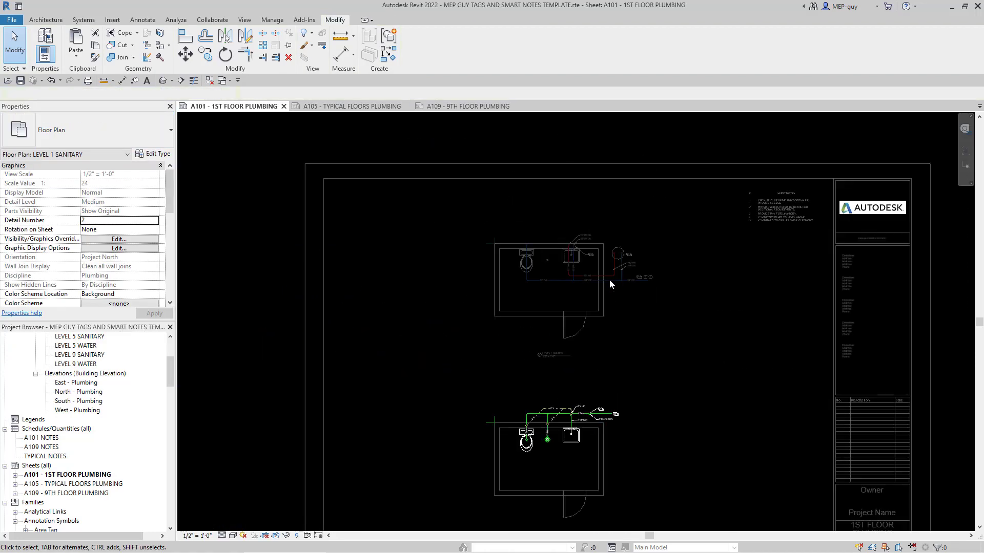
pyautogui.scroll(5, 611, 282)
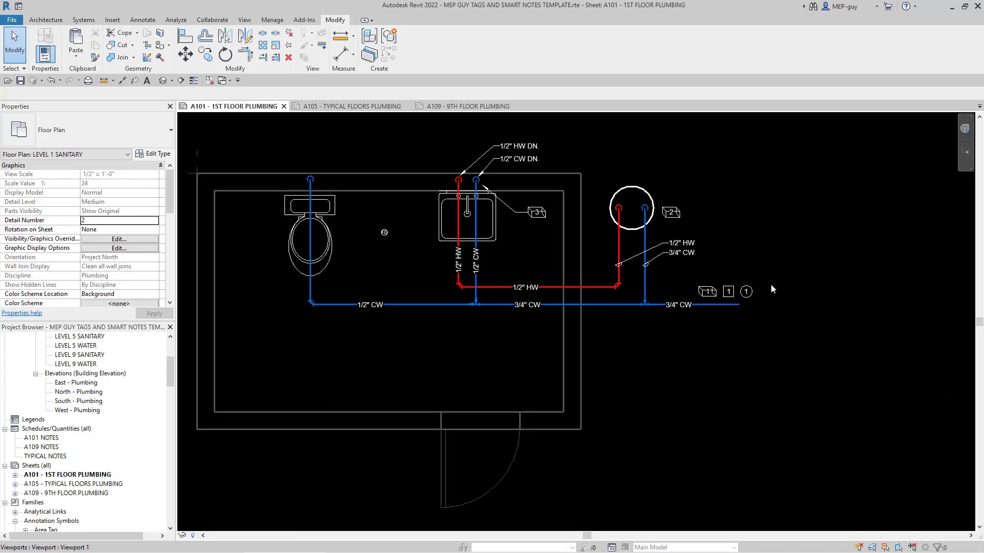
pyautogui.scroll(5, 771, 284)
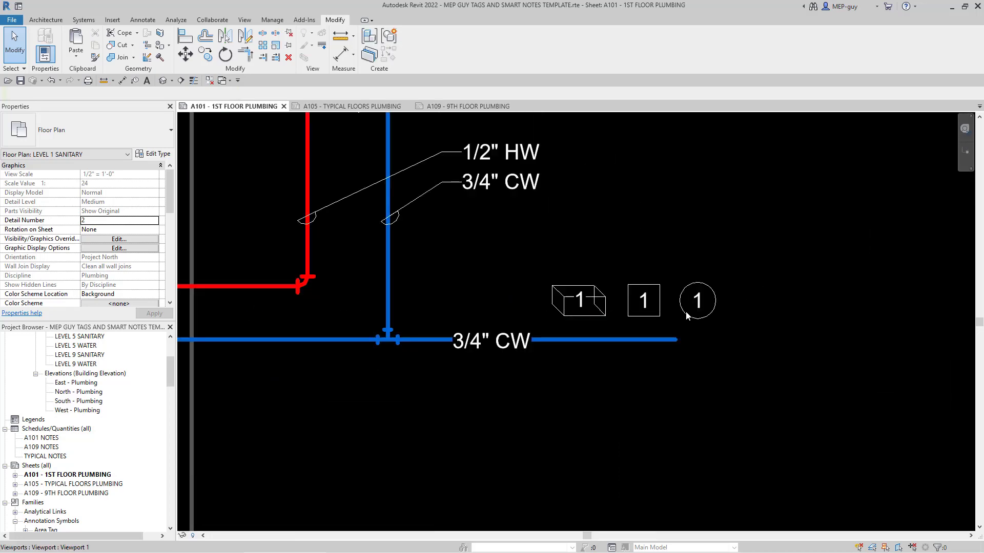
pyautogui.click(588, 302)
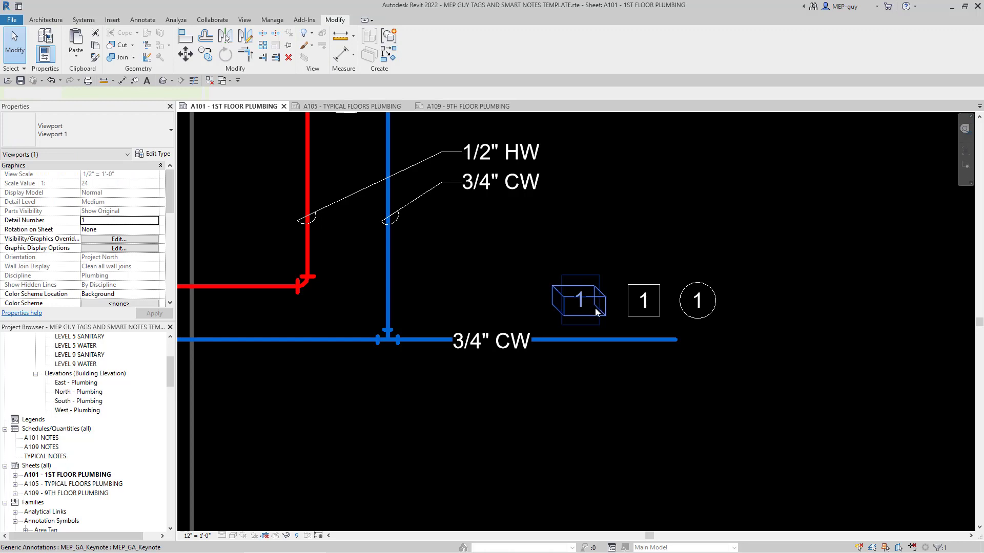
pyautogui.scroll(2, 596, 311)
pyautogui.scroll(-2, 521, 306)
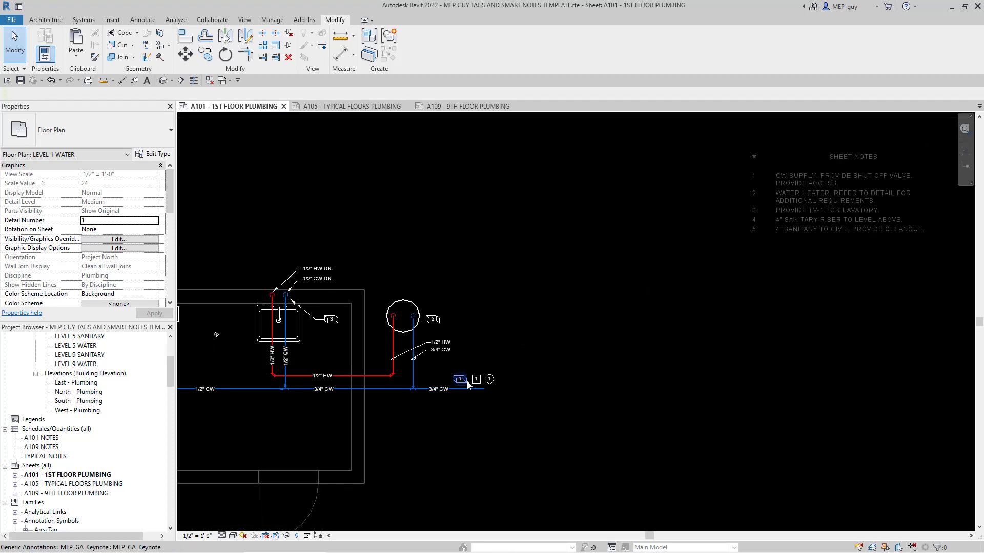
# Step: Examine the cube-shaped number 1 keynote's note properties and compare them with the sheet notes list
pyautogui.click(463, 384)
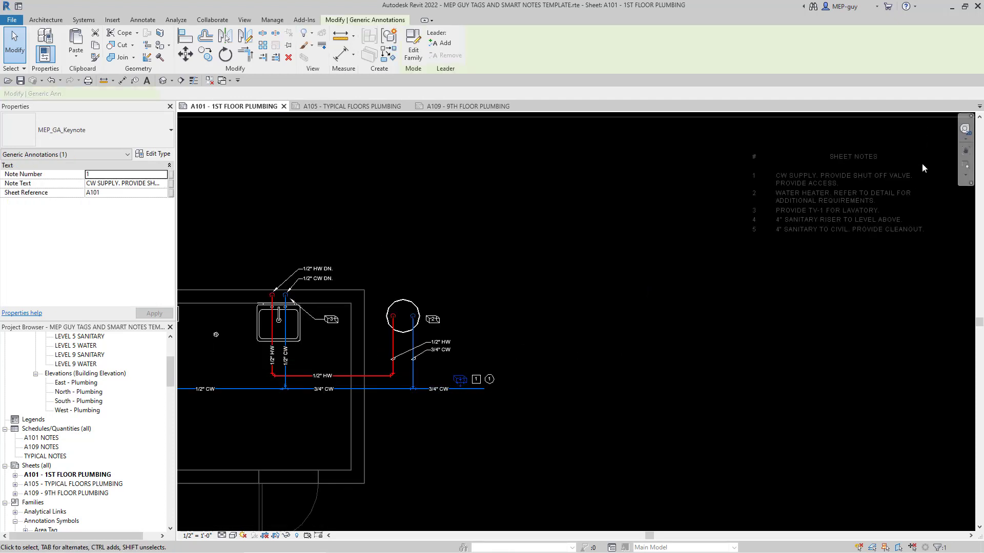
pyautogui.scroll(3, 916, 165)
pyautogui.scroll(-2, 624, 268)
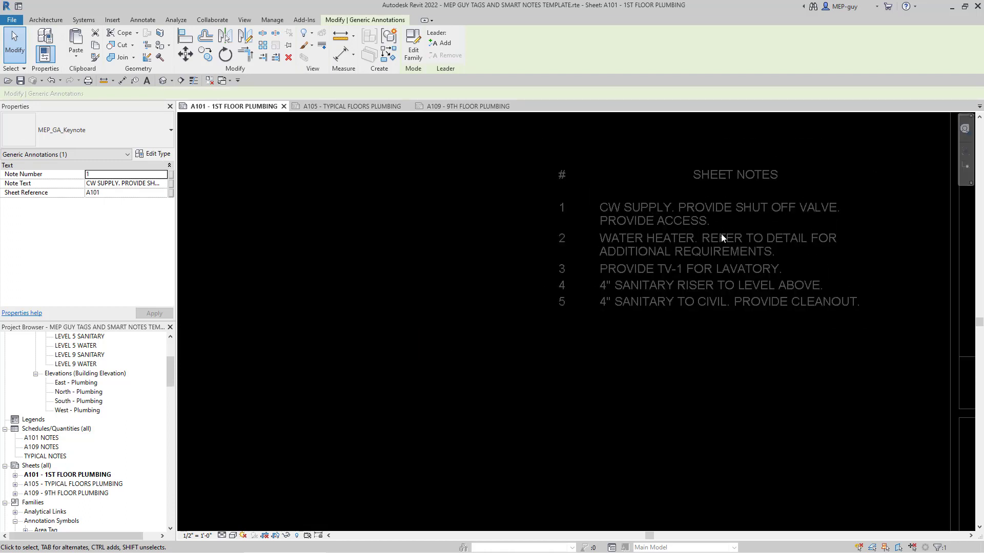
pyautogui.press('Escape')
# Step: Deactivate the Level 1 water viewport to return to the full A101 sheet
pyautogui.scroll(-3, 766, 265)
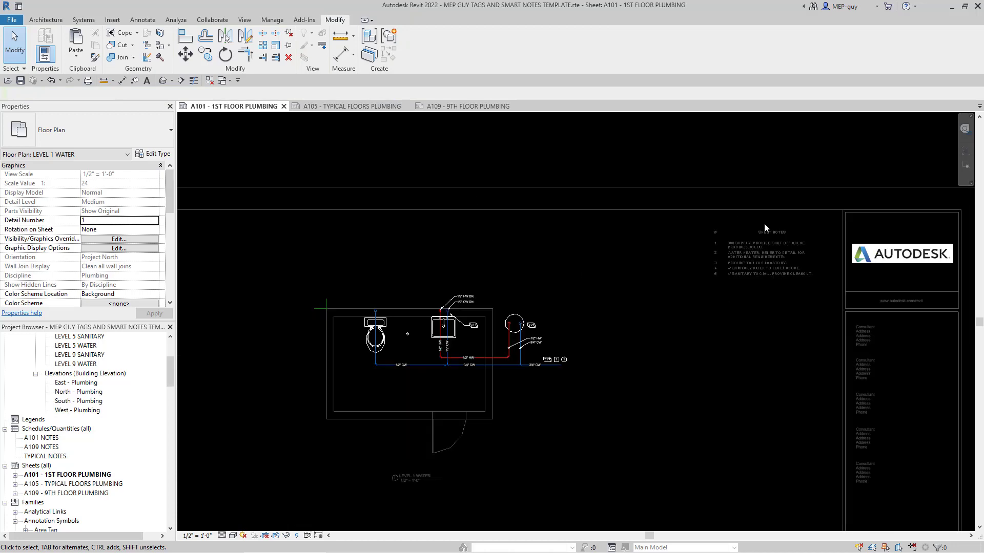
pyautogui.scroll(-2, 764, 228)
pyautogui.moveTo(729, 356); pyautogui.dragTo(714, 325, button='middle')
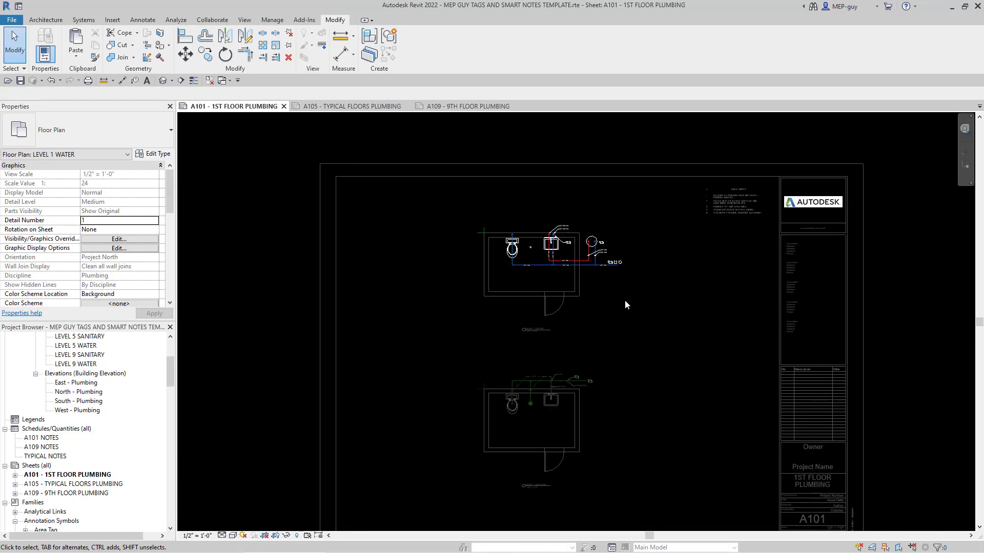
pyautogui.doubleClick(641, 334)
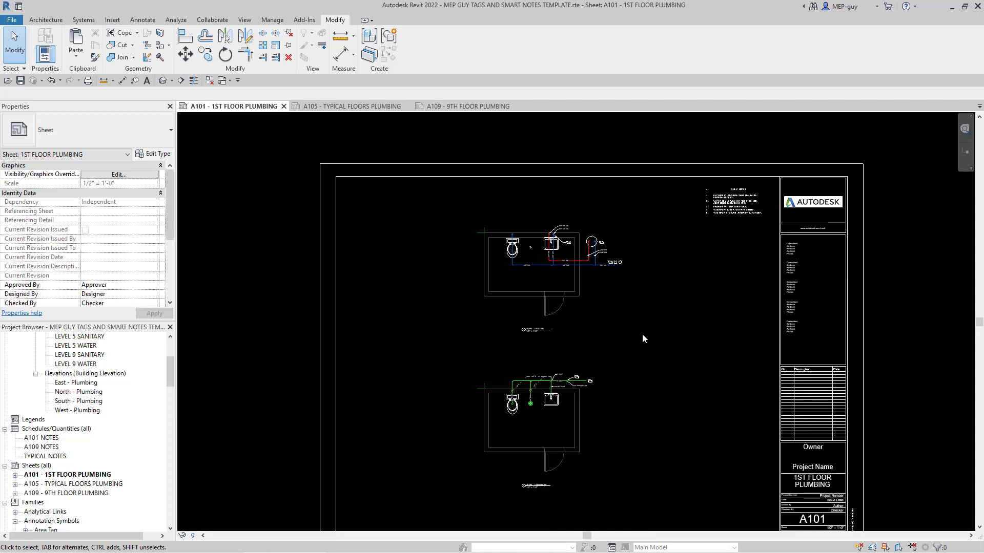
pyautogui.scroll(-2, 648, 334)
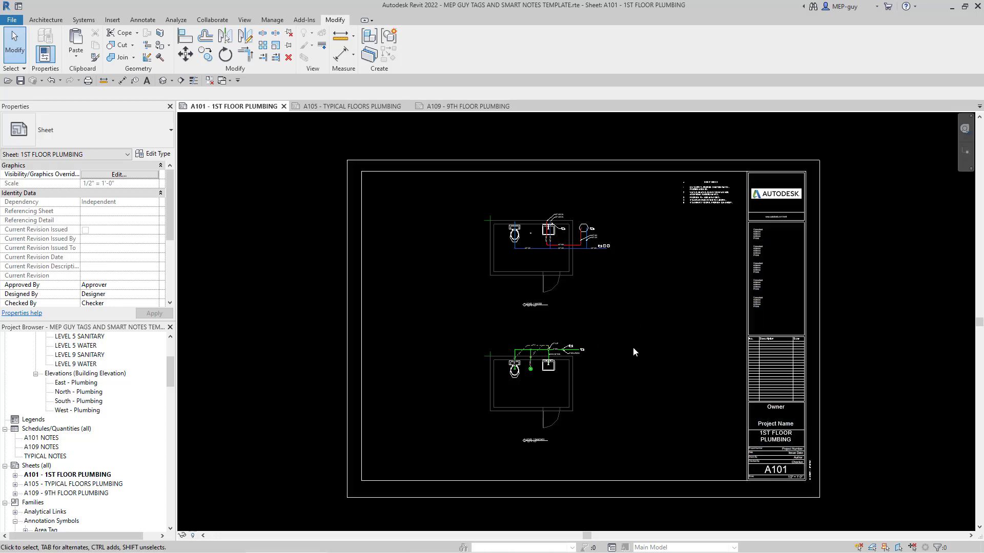
pyautogui.moveTo(707, 351); pyautogui.dragTo(686, 352, button='middle')
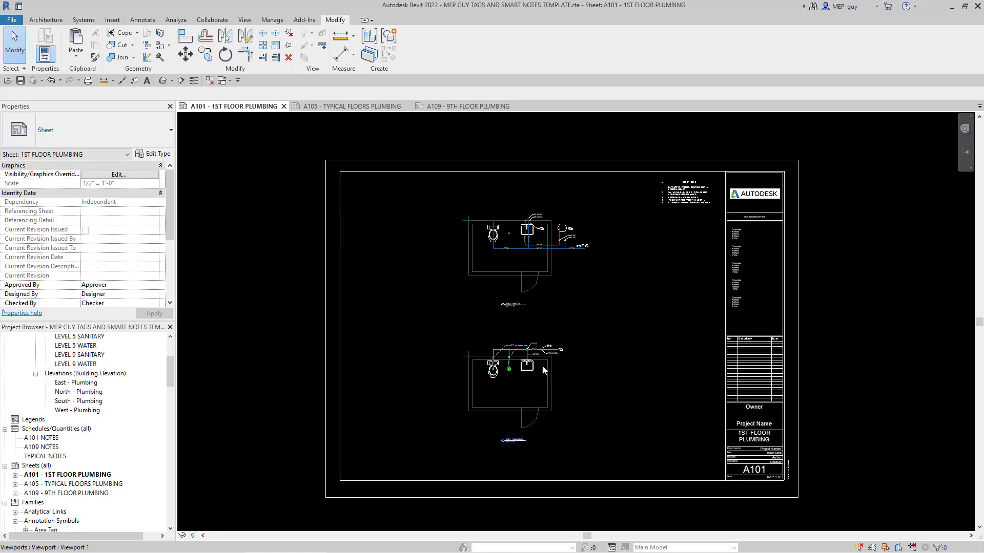
pyautogui.scroll(5, 517, 361)
pyautogui.scroll(1, 517, 365)
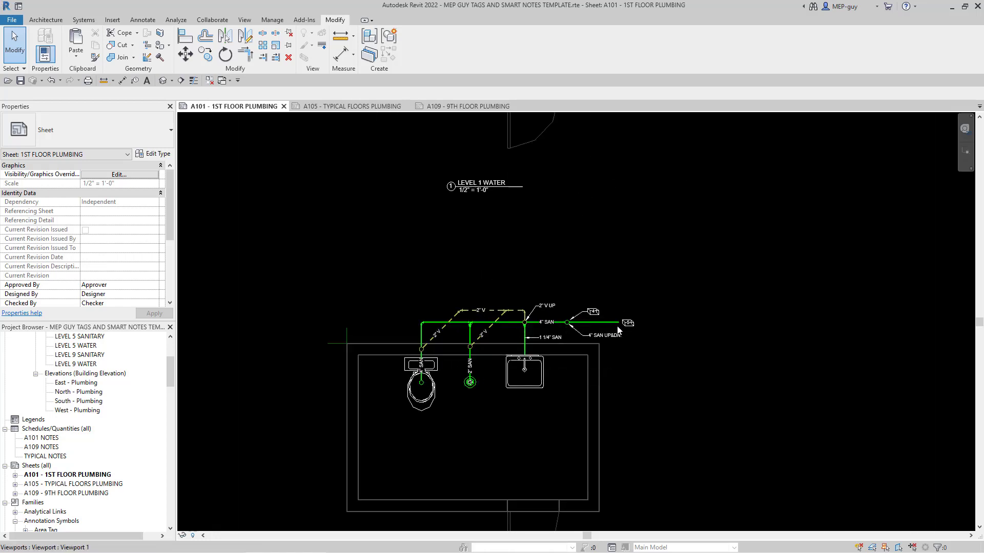
pyautogui.scroll(-4, 540, 381)
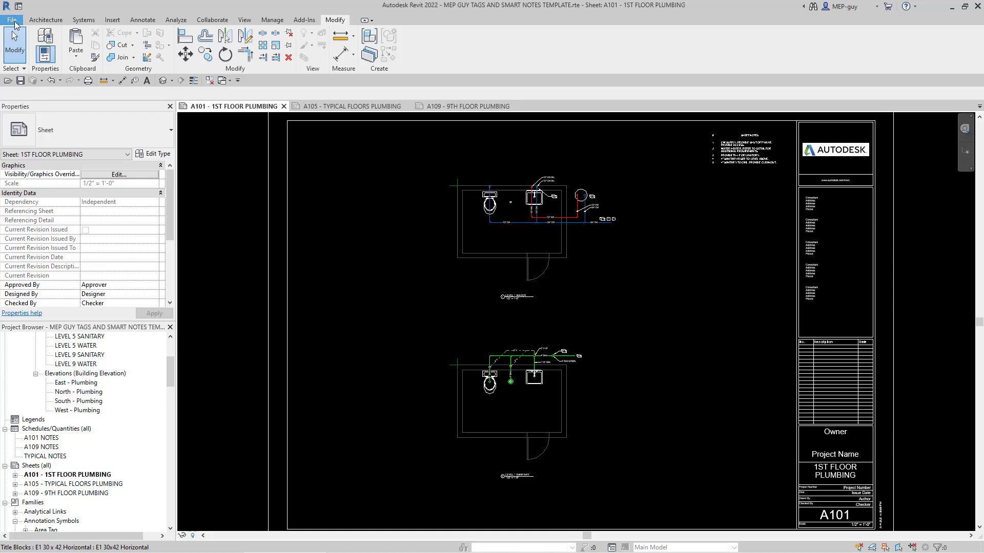
# Step: Create a new project with the template set to <None> and Imperial as the system of measurement
pyautogui.hotkey('ctrl', 'n')
pyautogui.click(500, 261)
pyautogui.scroll(2, 499, 268)
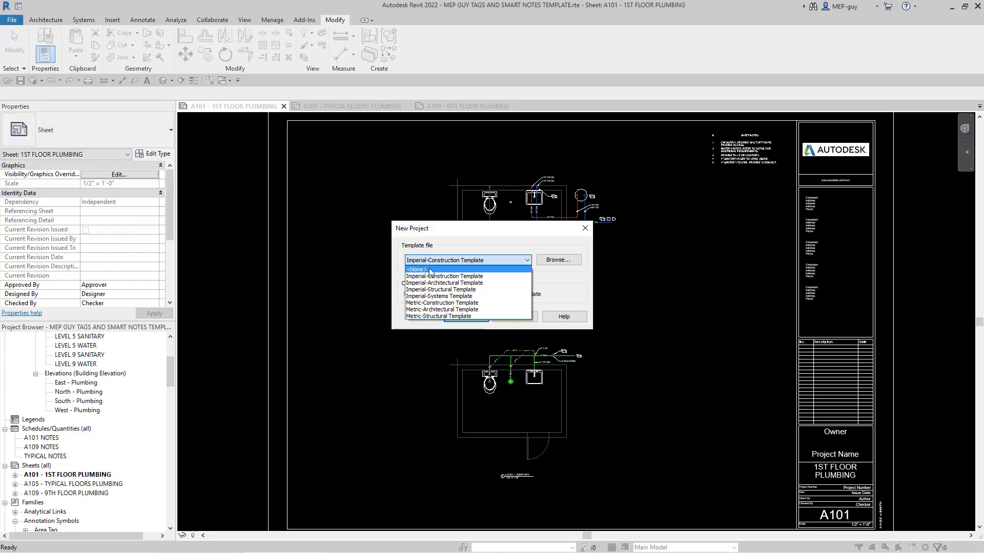
pyautogui.click(433, 269)
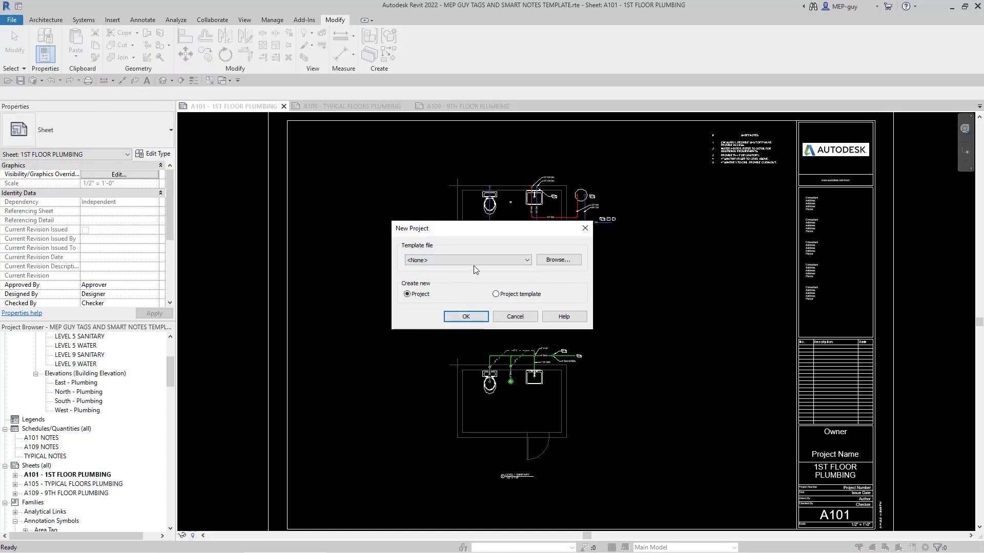
pyautogui.click(467, 316)
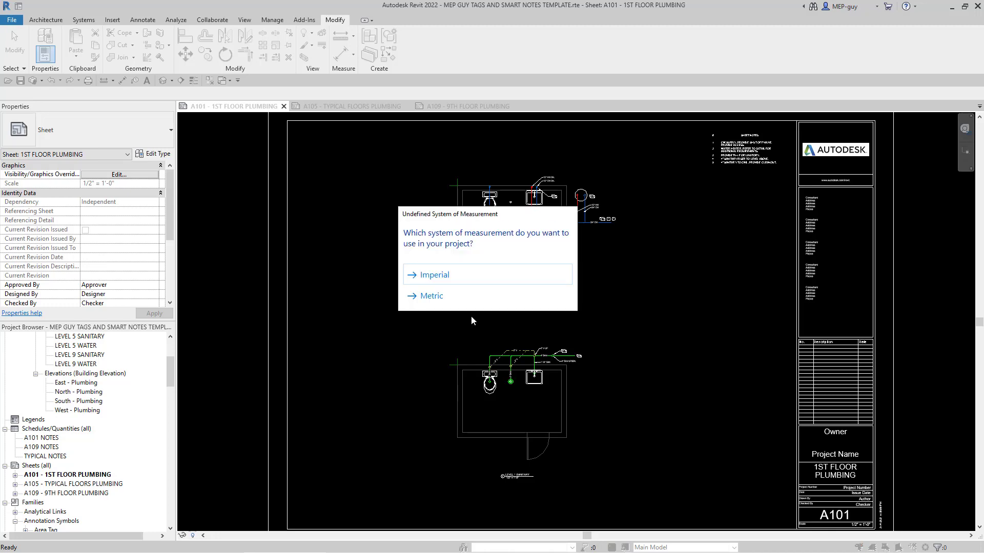
pyautogui.click(434, 275)
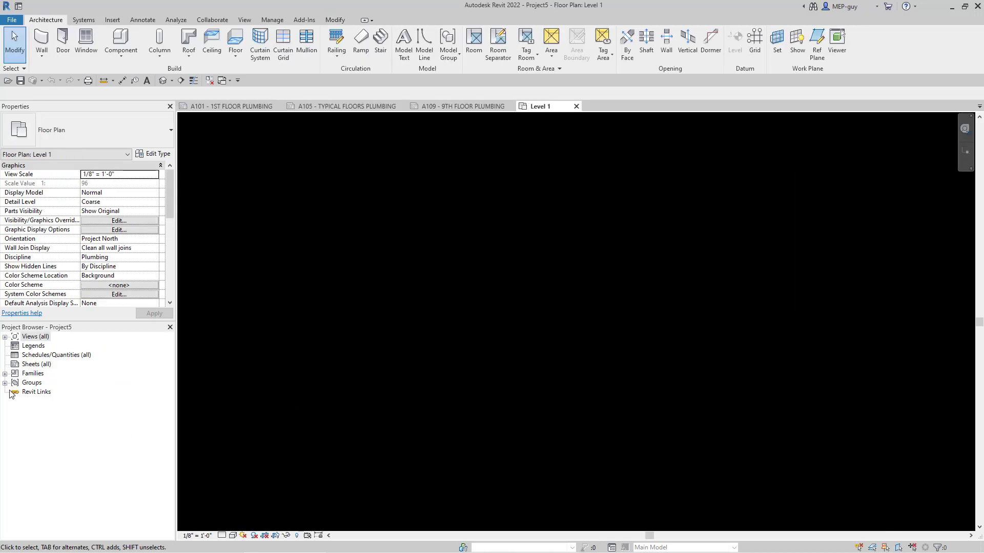
# Step: Expand the new project's families to view which annotation symbols it contains
pyautogui.click(5, 378)
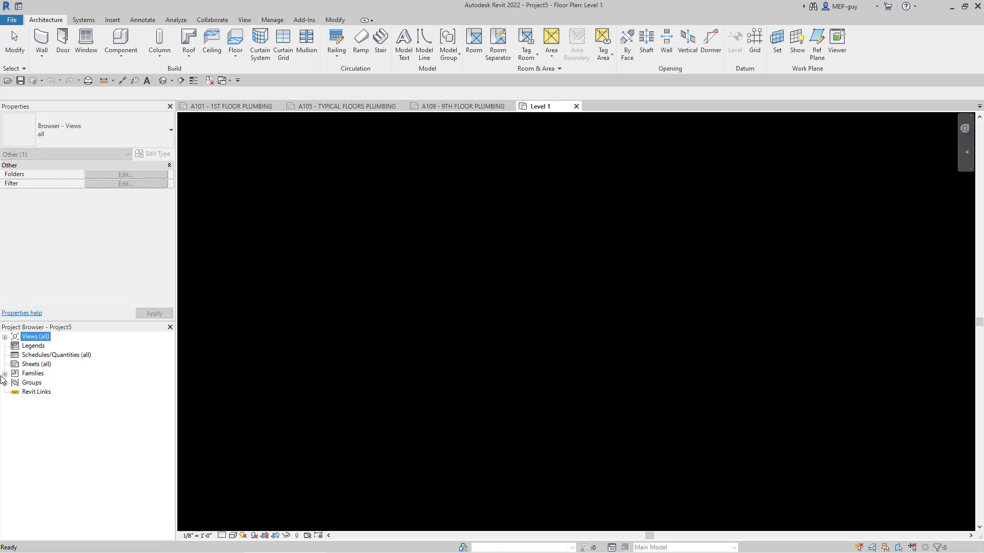
pyautogui.click(6, 374)
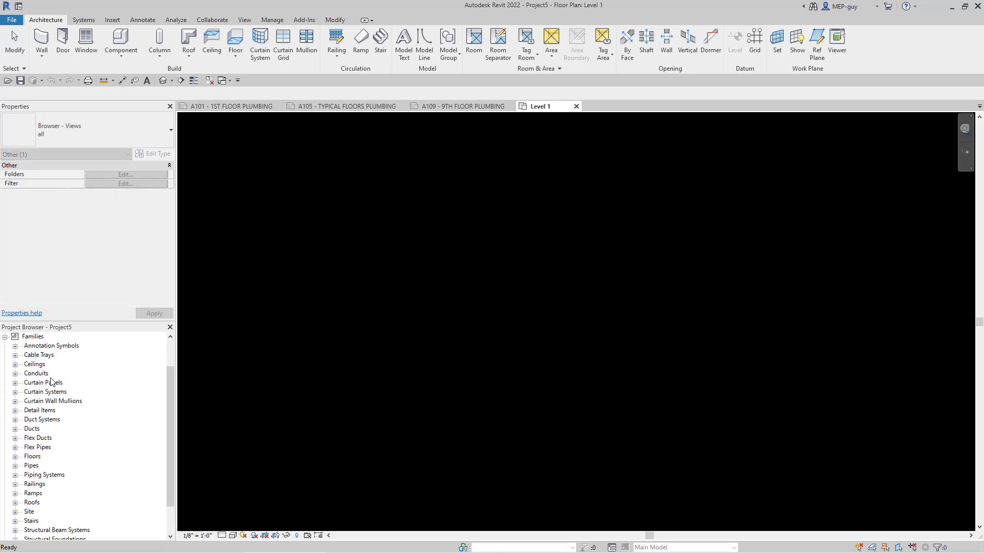
pyautogui.click(15, 345)
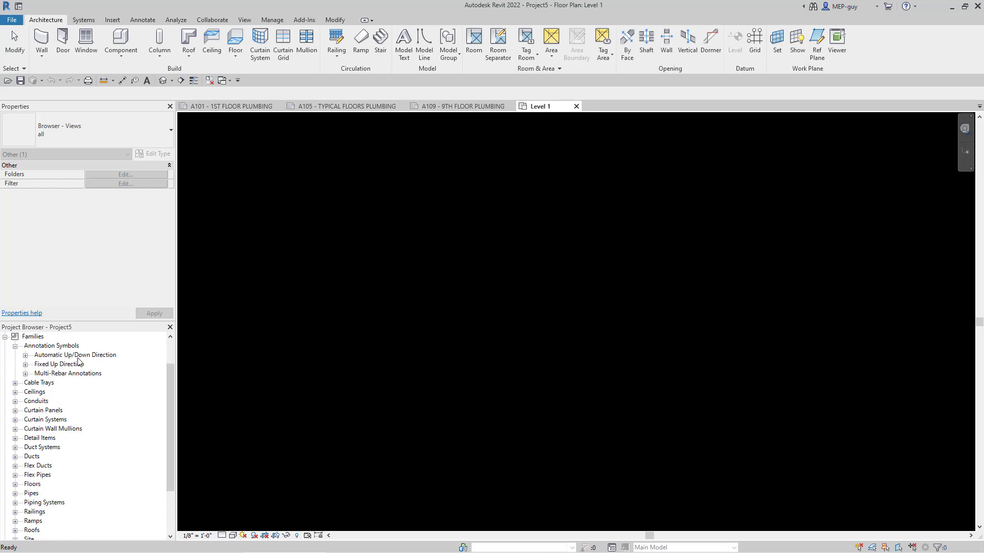
# Step: Return to sheet A101, activate the Level 1 sanitary viewport and select all its piping, fixtures, tags and keynotes
pyautogui.click(229, 106)
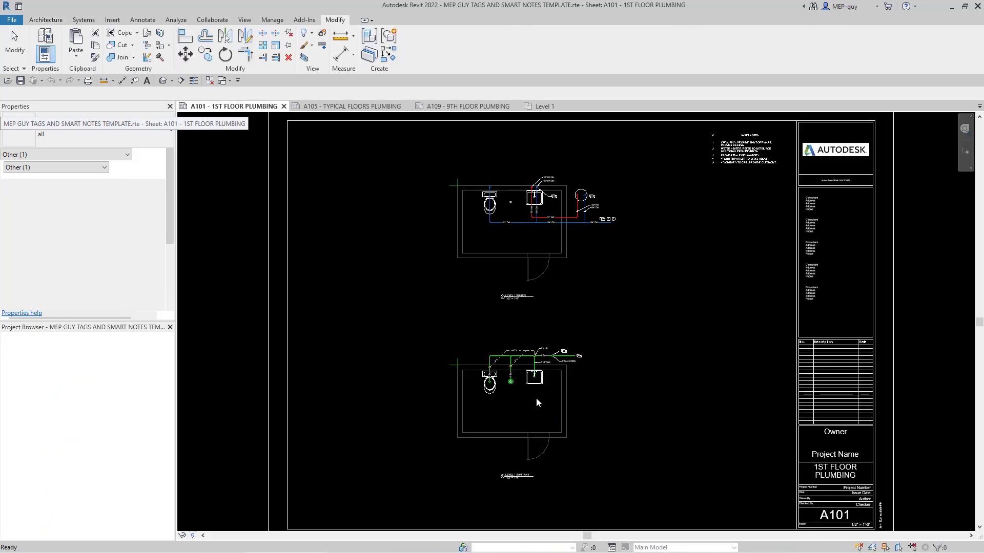
pyautogui.scroll(3, 536, 391)
pyautogui.click(420, 288)
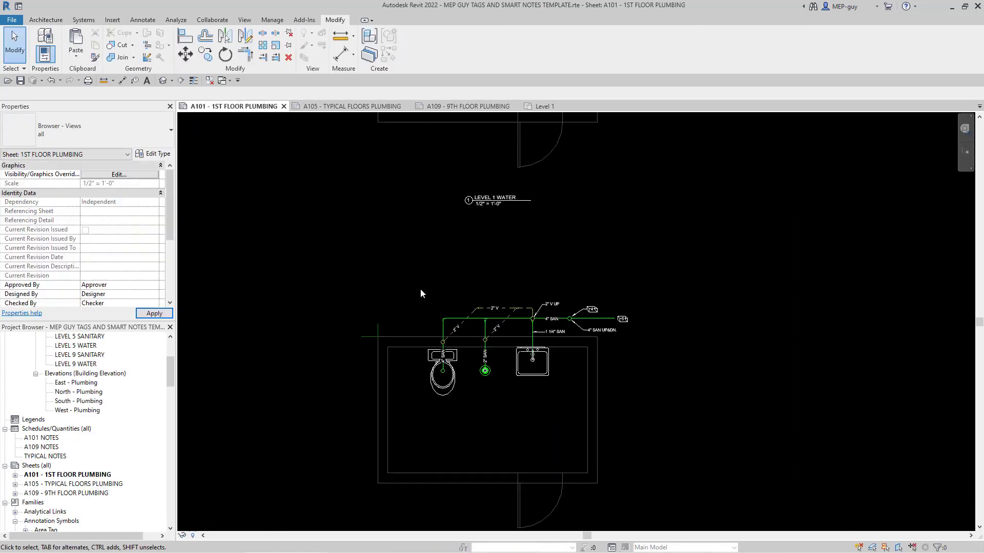
pyautogui.moveTo(410, 270); pyautogui.dragTo(664, 423)
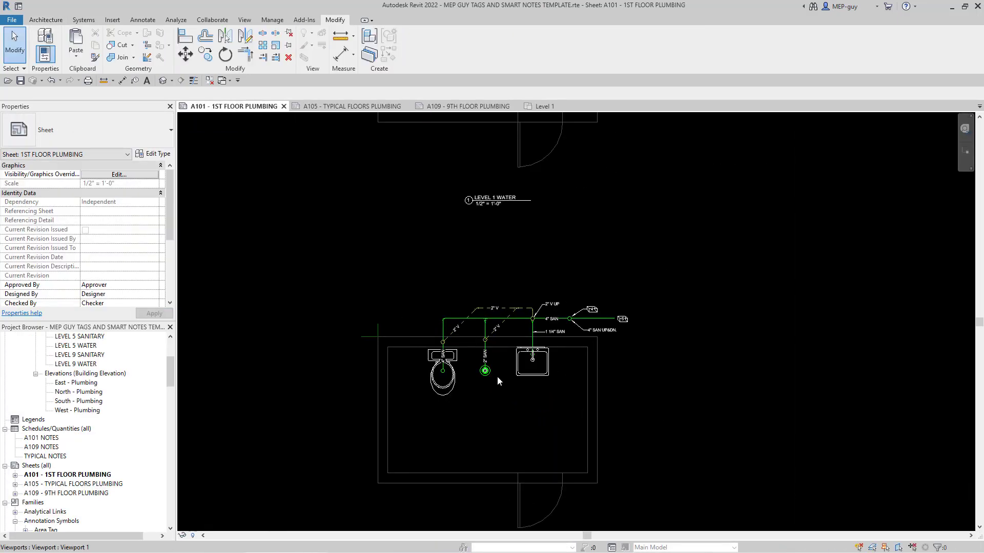
pyautogui.doubleClick(513, 407)
pyautogui.moveTo(406, 276); pyautogui.dragTo(596, 398)
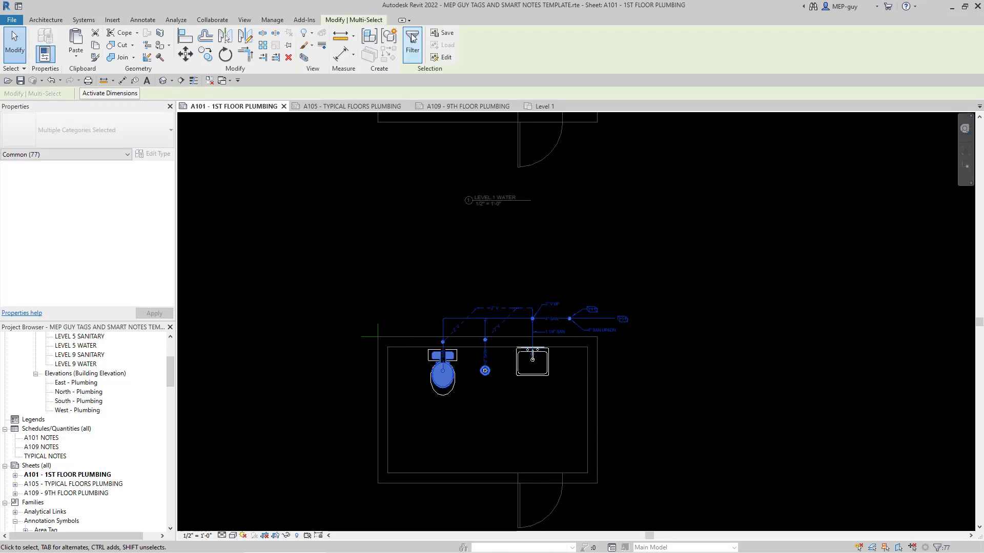
# Step: Filter the selection to Generic Annotations and Pipe Tags by excluding pipe fittings, pipes and plumbing fixtures, and copy it
pyautogui.click(413, 44)
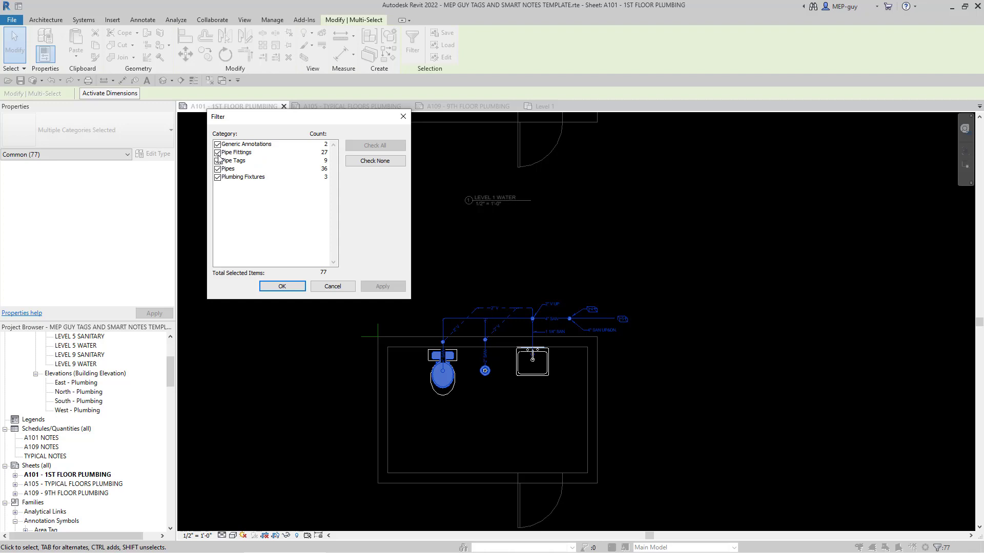
pyautogui.click(217, 152)
pyautogui.click(217, 169)
pyautogui.click(218, 177)
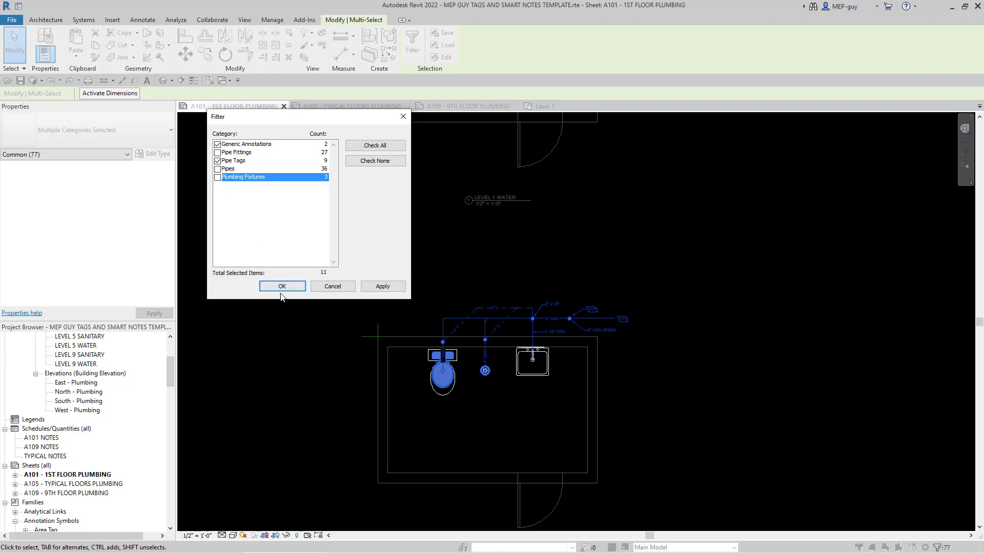
pyautogui.click(283, 287)
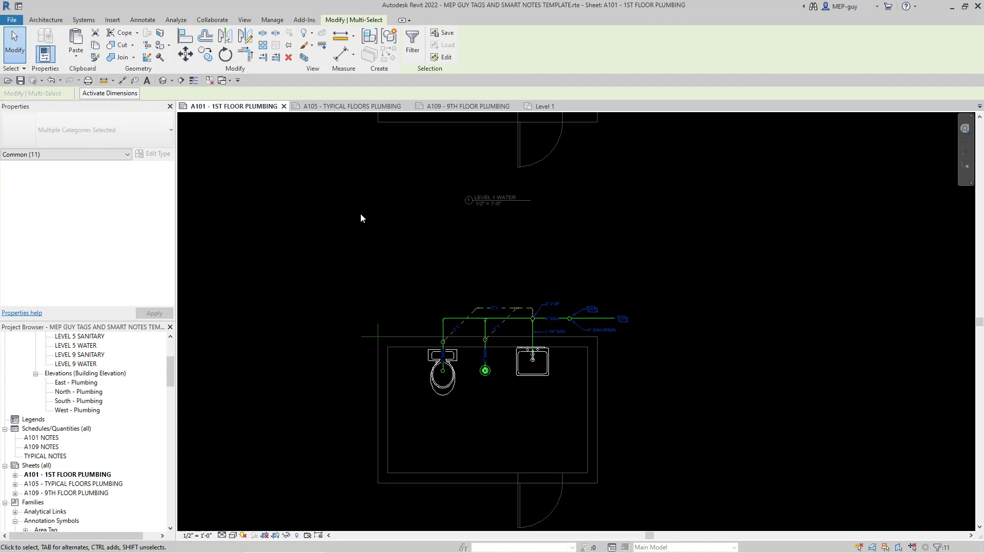
# Step: Paste the copied tags and keynotes into the new project's Level 1 floor plan, accepting the duplicate types
pyautogui.click(540, 107)
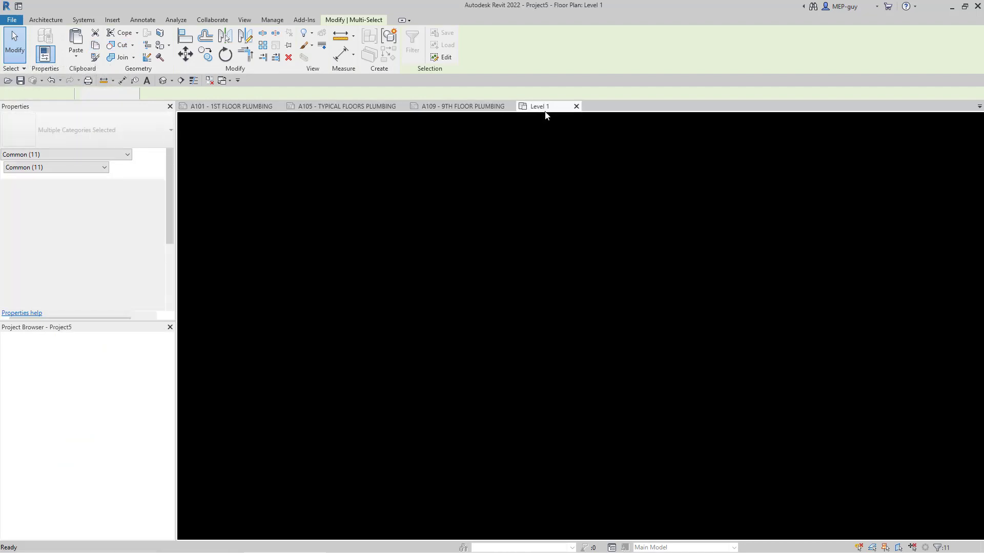
pyautogui.click(449, 274)
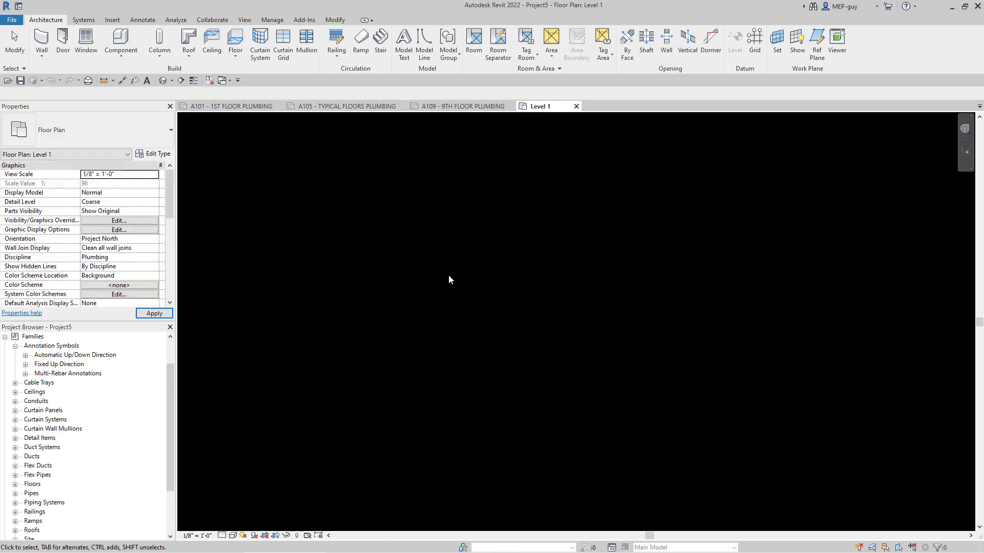
pyautogui.click(335, 19)
pyautogui.click(76, 55)
pyautogui.click(60, 73)
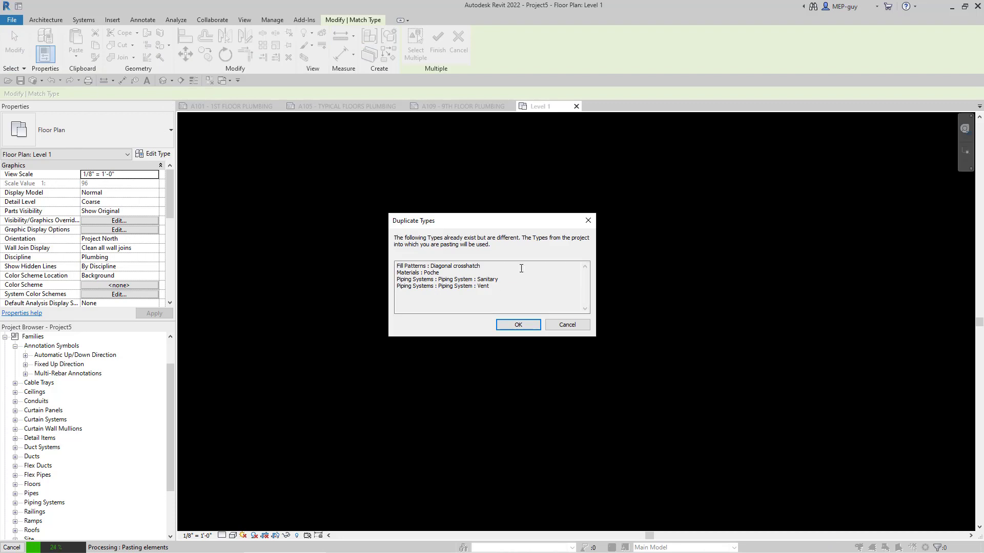
pyautogui.click(522, 326)
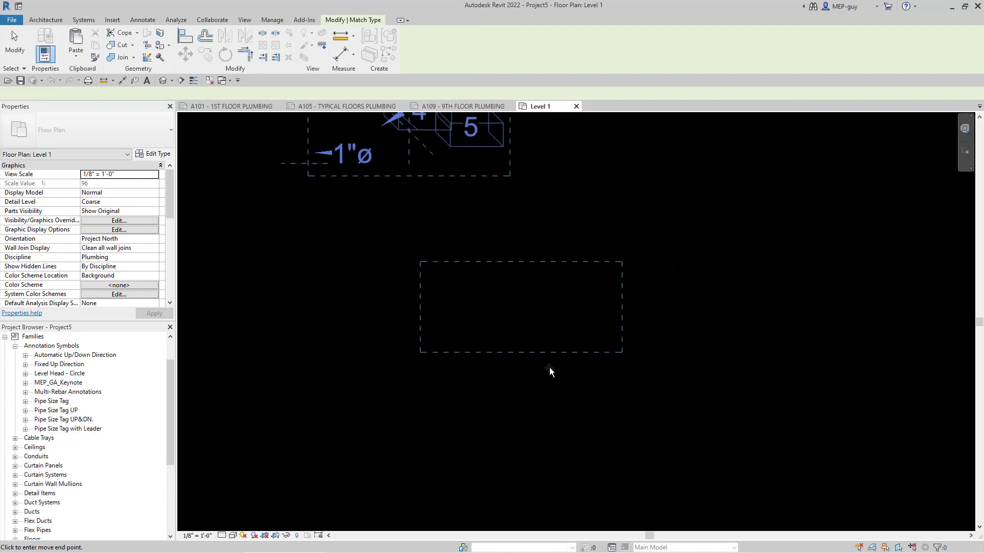
pyautogui.click(551, 368)
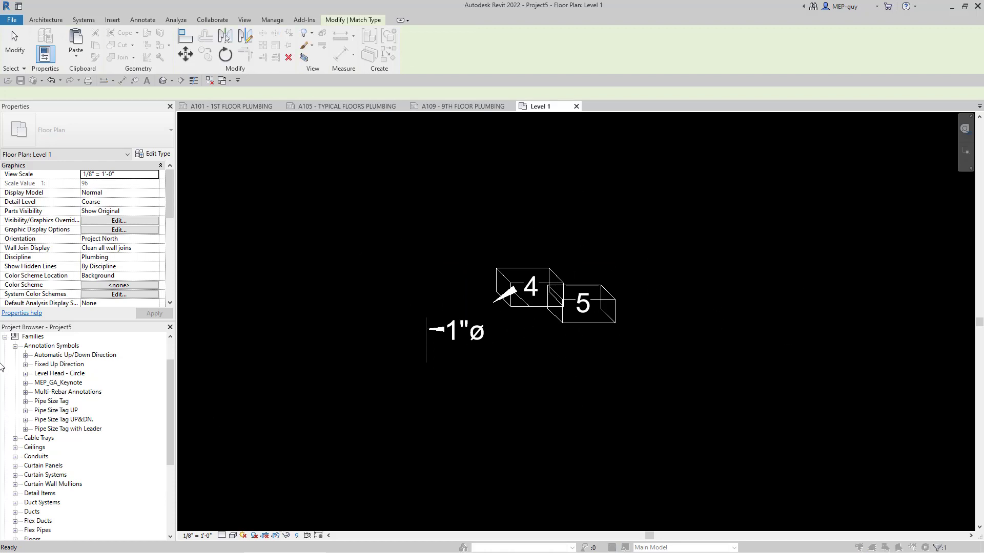
pyautogui.press('Escape')
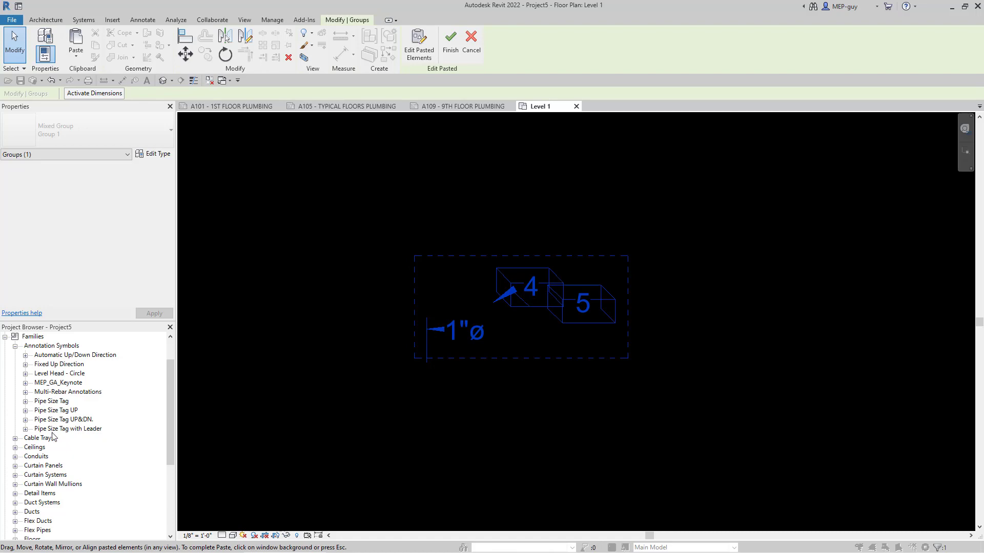
# Step: Finish the paste, cancelling its missing-host warnings, and place an MEP_GA_Keynote symbol below and left of keynotes 4 and 5
pyautogui.press('Escape')
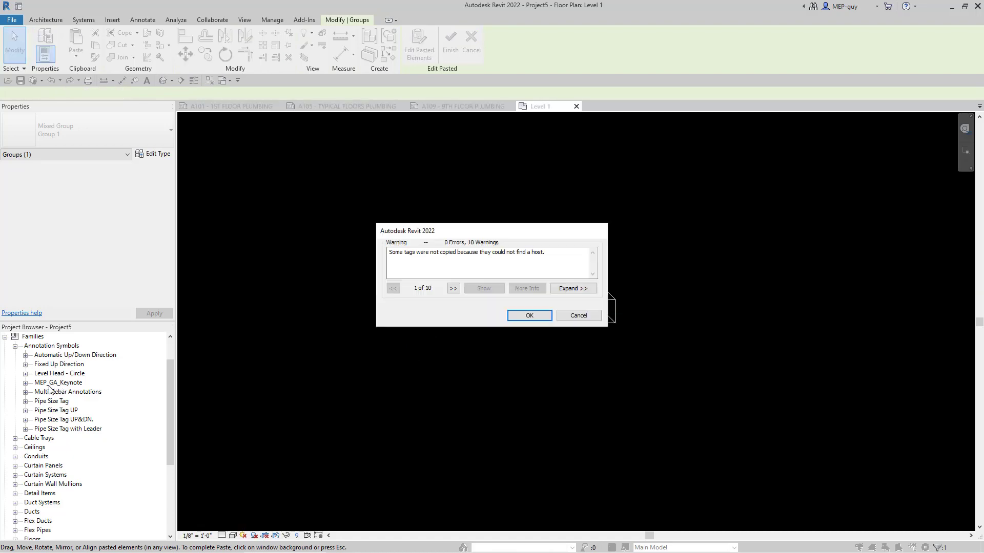
pyautogui.click(577, 316)
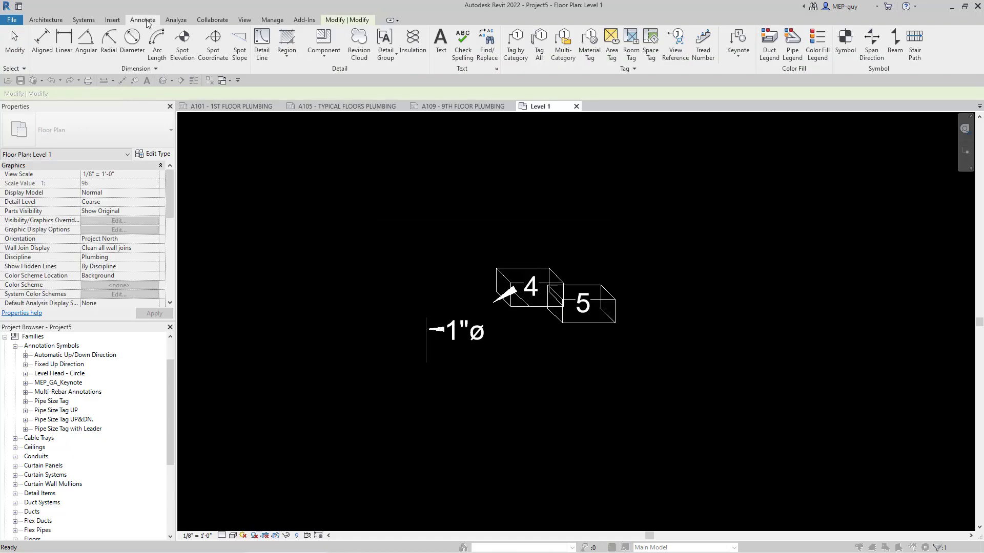
pyautogui.click(845, 51)
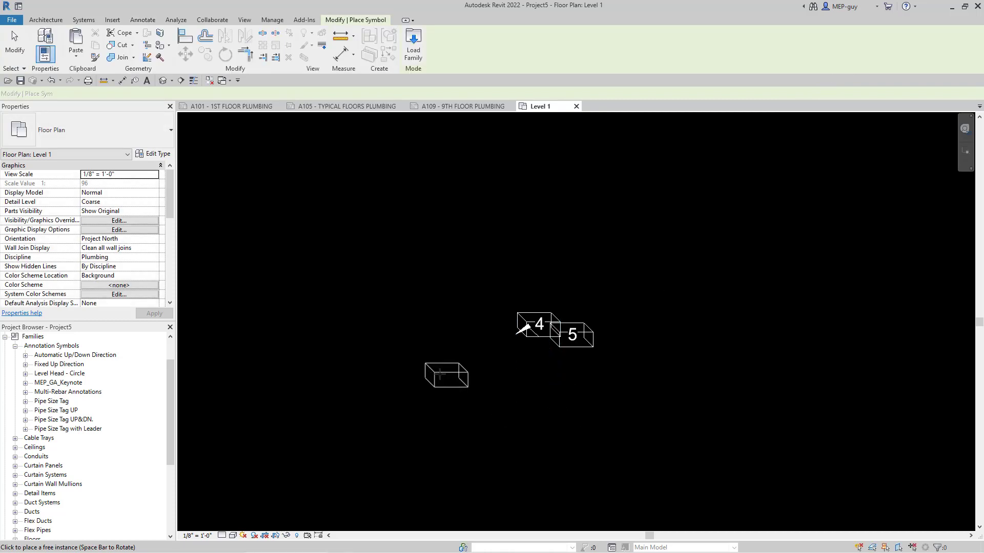
pyautogui.click(410, 376)
pyautogui.scroll(4, 437, 408)
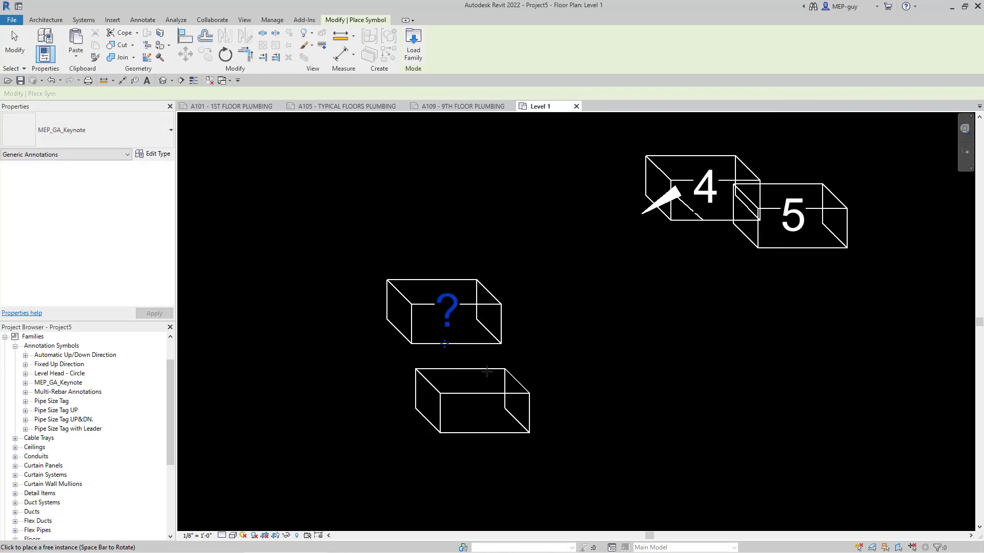
pyautogui.press('Escape')
pyautogui.press('Escape')
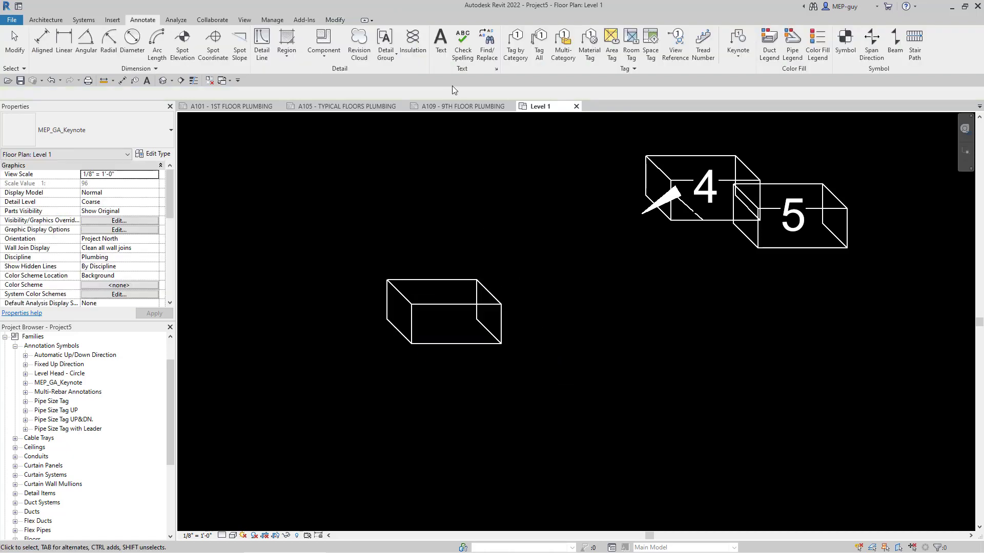
# Step: Tag the horizontal pipe in the new project's Level 1 plan by category with a Pipe Size Tag
pyautogui.click(231, 106)
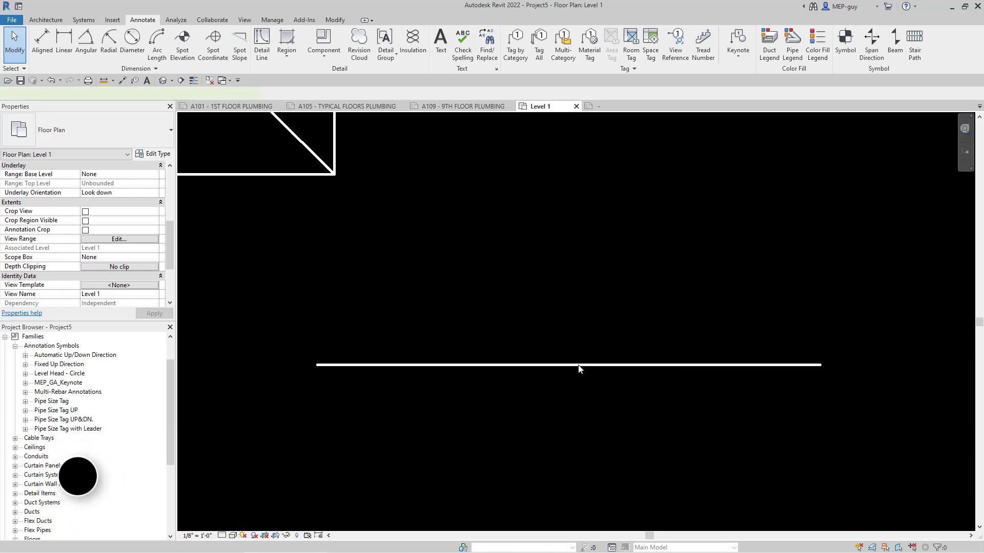
pyautogui.press('t')
pyautogui.press('g')
pyautogui.scroll(-2, 551, 444)
pyautogui.click(555, 456)
pyautogui.press('Escape')
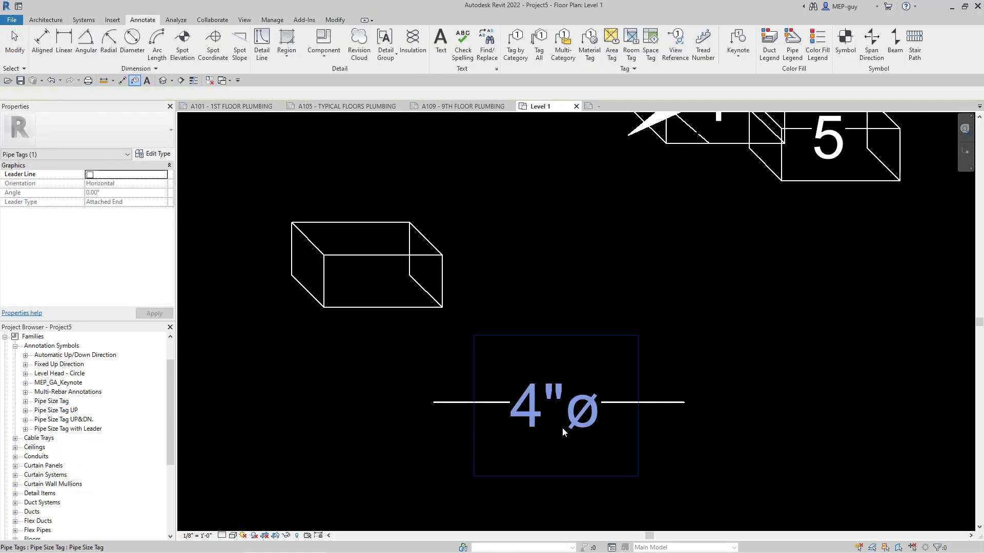
# Step: Change the pipe's tag type to Pipe Size Tag UP and move the tag above the pipe's right end
pyautogui.click(556, 440)
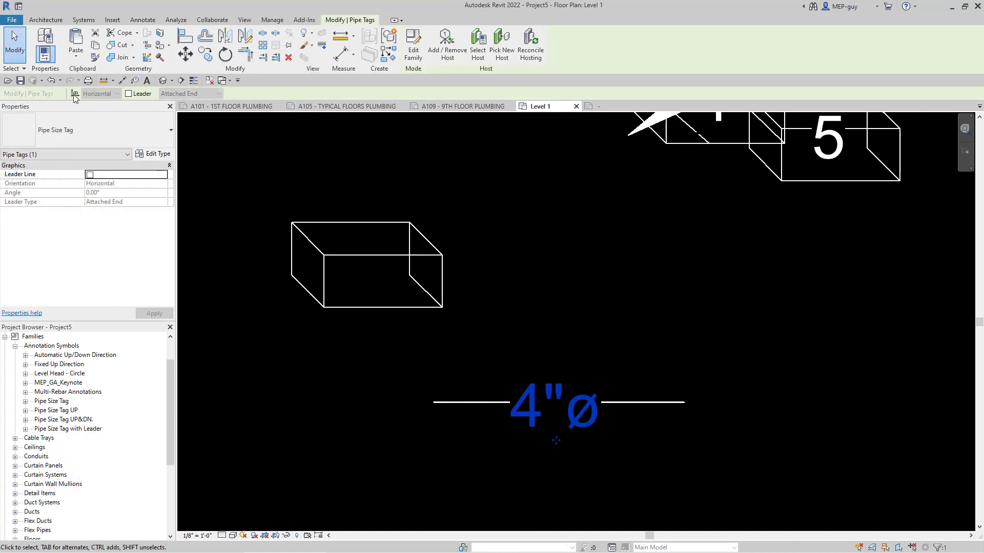
pyautogui.click(87, 130)
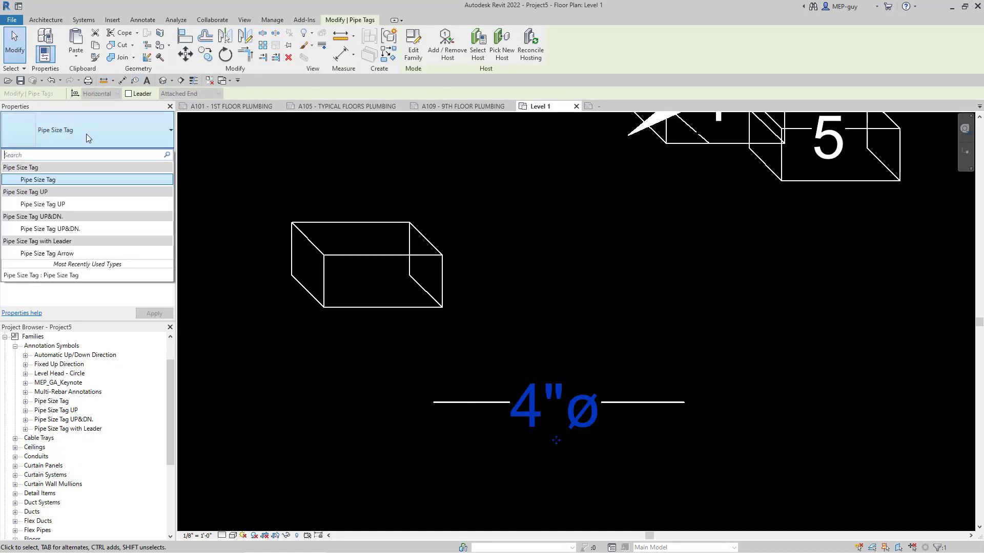
pyautogui.click(65, 205)
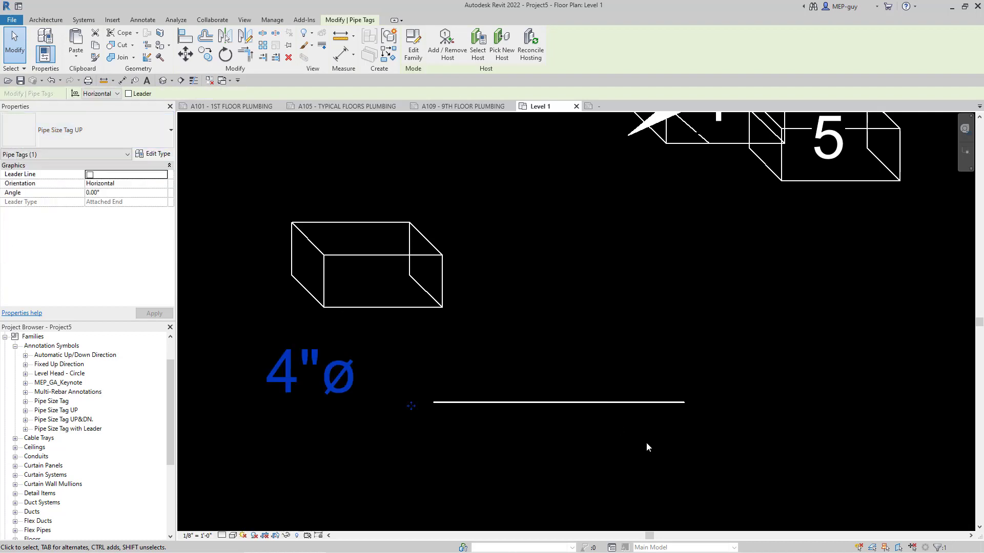
pyautogui.click(398, 416)
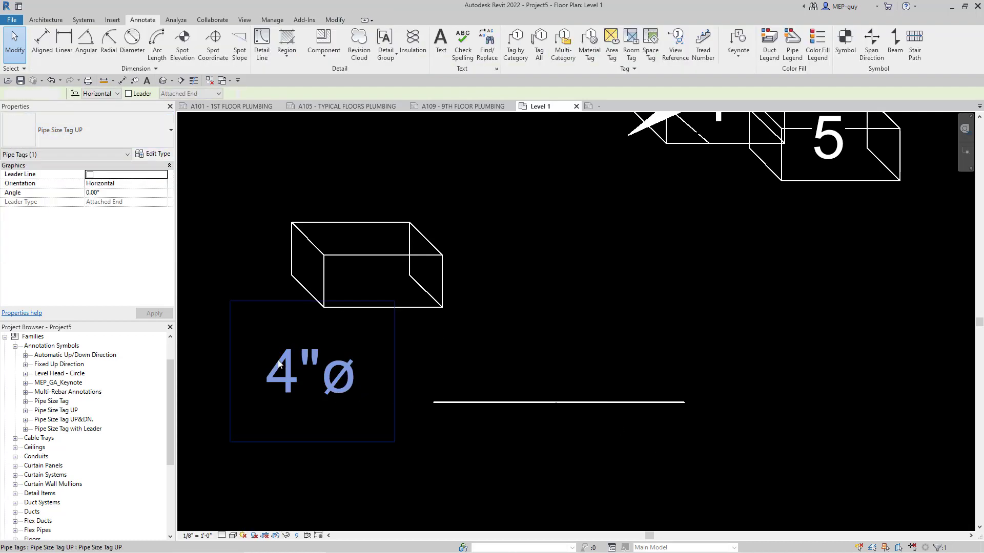
pyautogui.click(338, 434)
pyautogui.moveTo(410, 406); pyautogui.dragTo(756, 362)
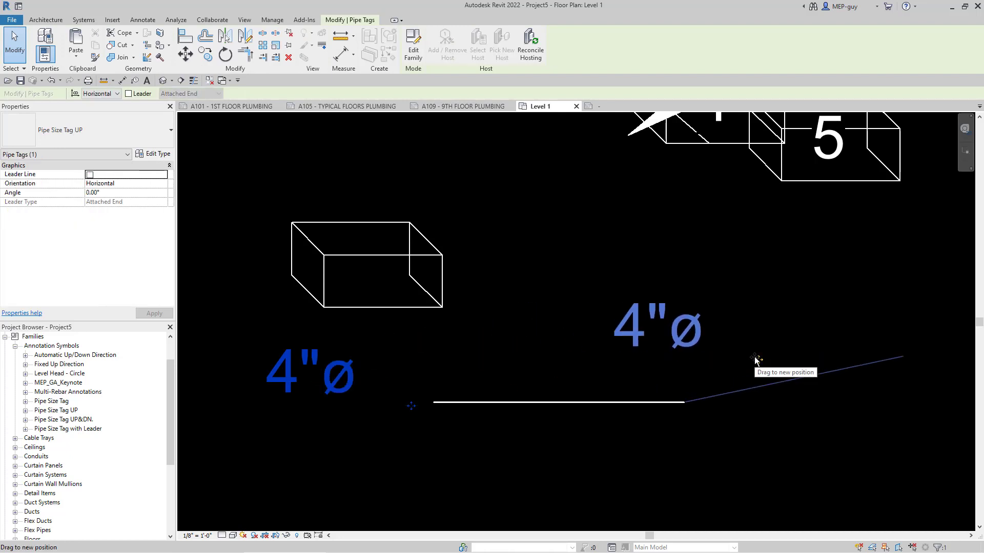
# Step: Set the Abbreviation of the pipe's Sanitary piping system type to SAN
pyautogui.click(571, 416)
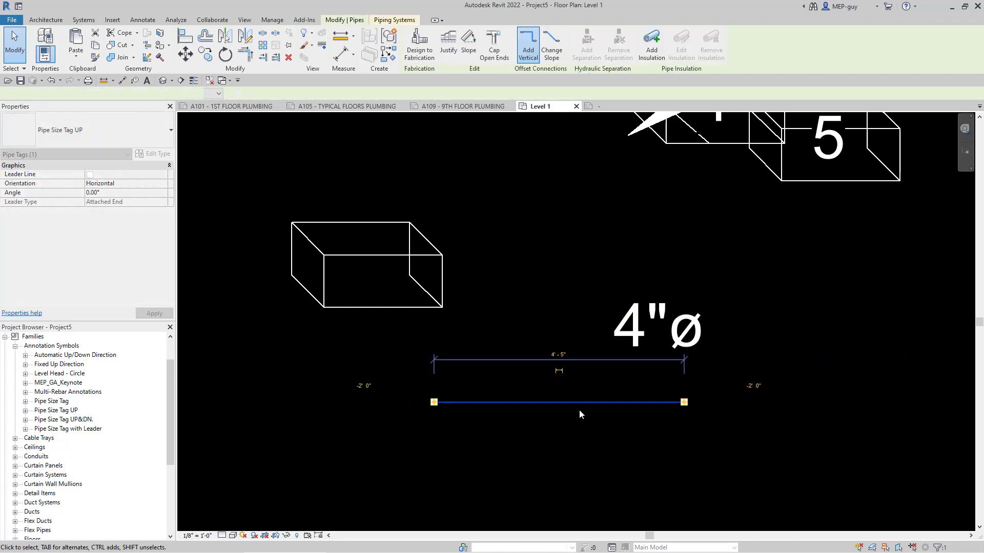
pyautogui.click(394, 20)
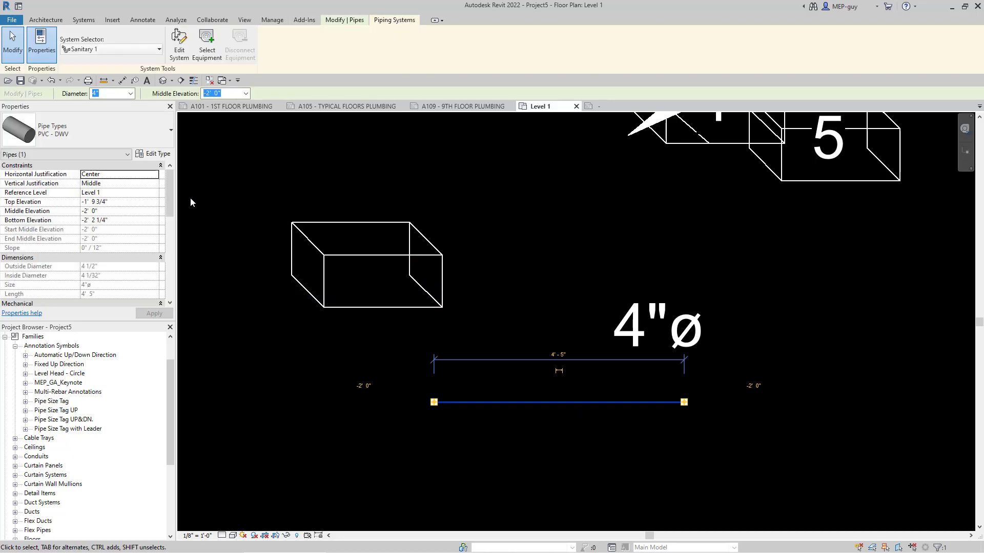
pyautogui.click(160, 154)
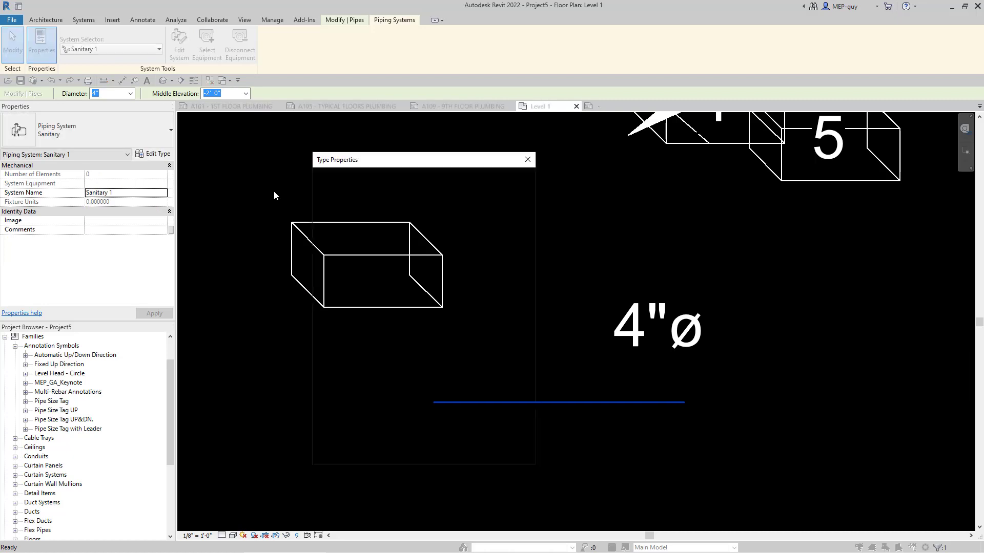
pyautogui.click(430, 339)
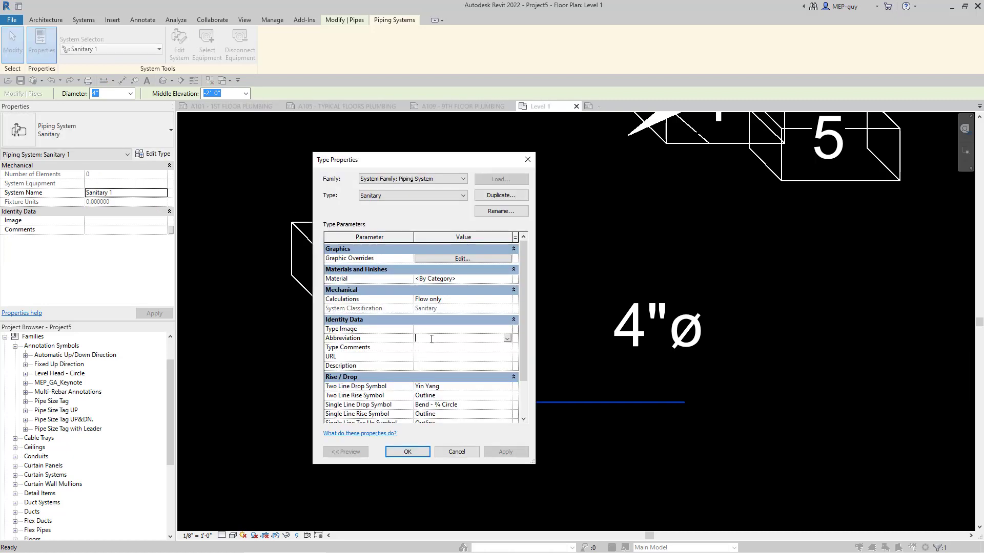
pyautogui.write('SAN')
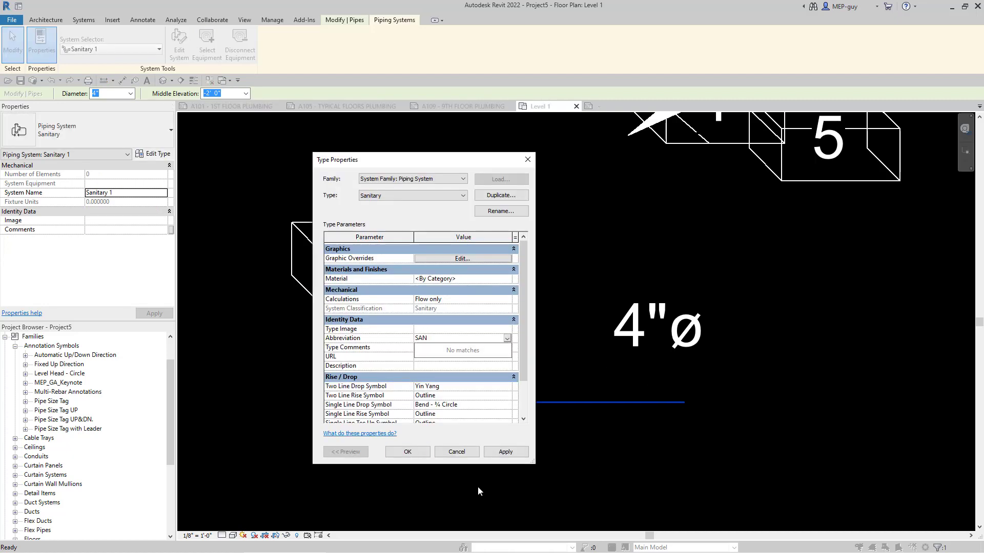
pyautogui.click(407, 452)
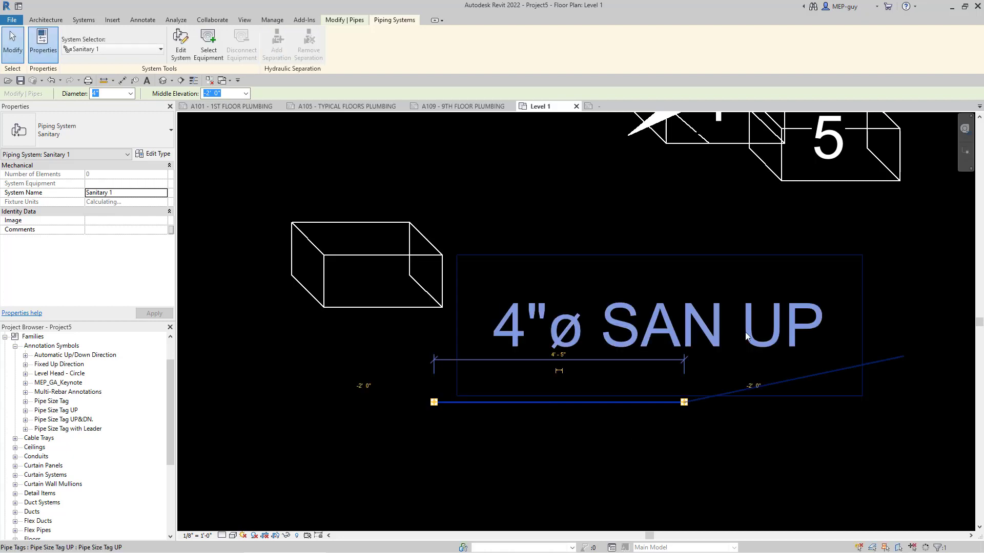
pyautogui.scroll(-1, 560, 433)
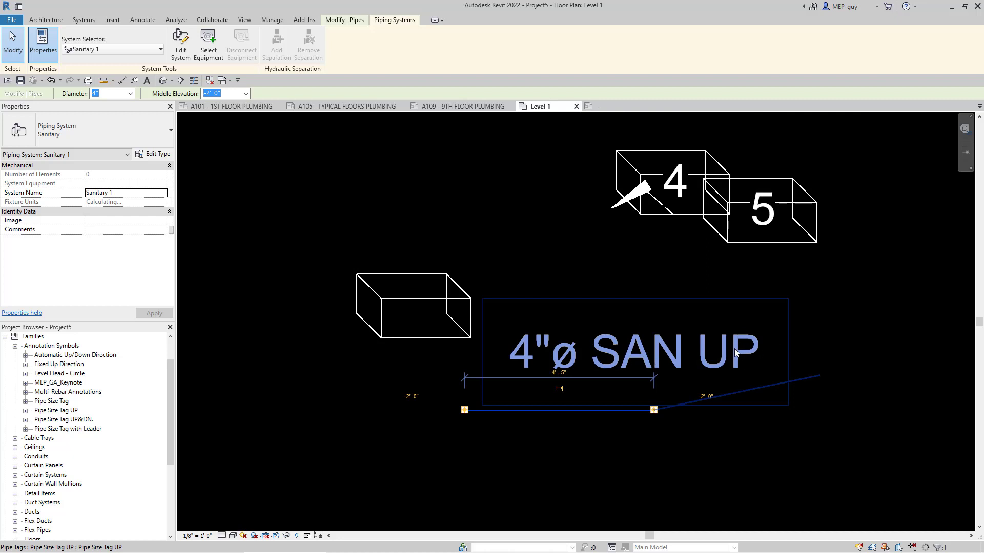
pyautogui.click(741, 441)
pyautogui.scroll(-1, 684, 444)
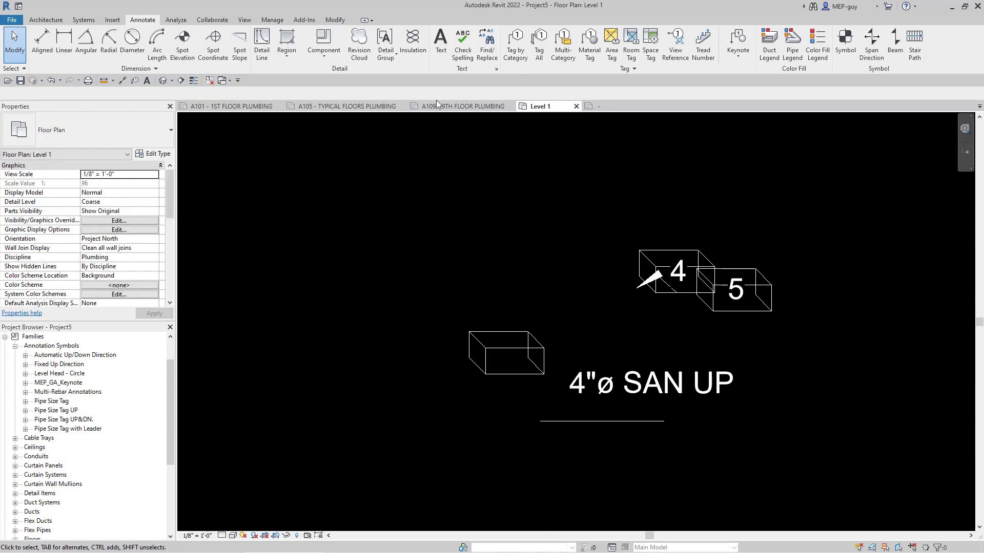
# Step: Return to sheet A101, deactivate the sanitary viewport and examine the pipe tags and keynotes in the Level 1 water plan
pyautogui.click(231, 106)
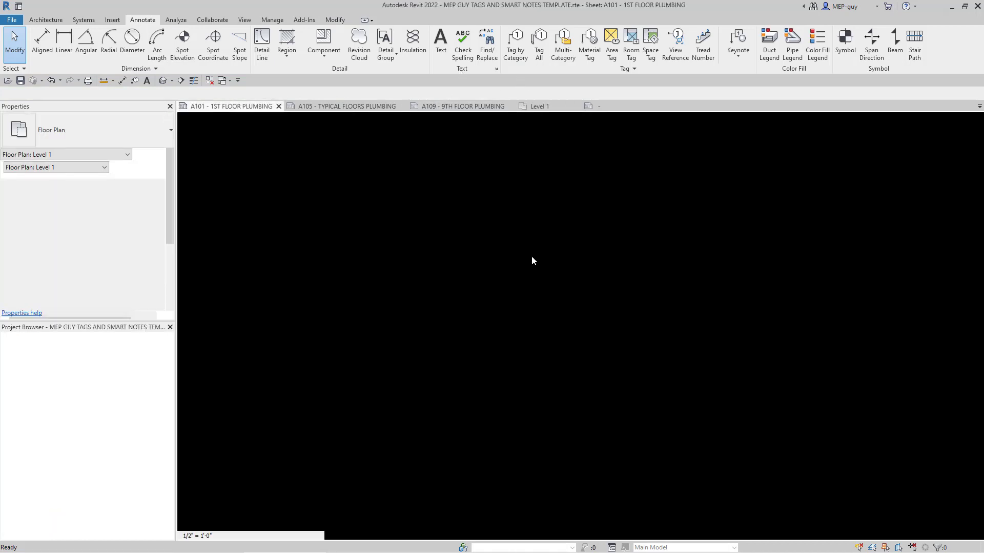
pyautogui.scroll(-4, 514, 408)
pyautogui.click(514, 408)
pyautogui.scroll(-3, 514, 408)
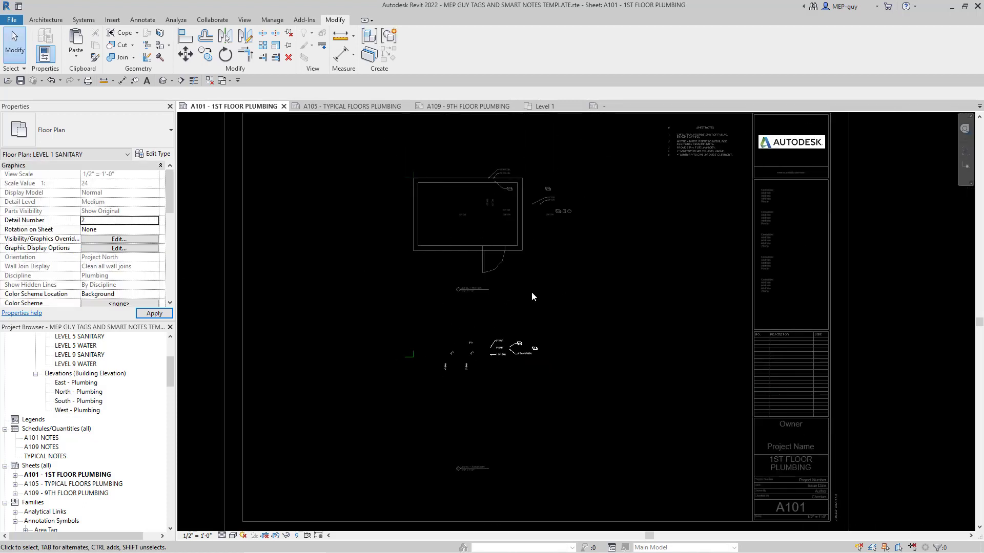
pyautogui.click(639, 276)
pyautogui.scroll(-1, 635, 315)
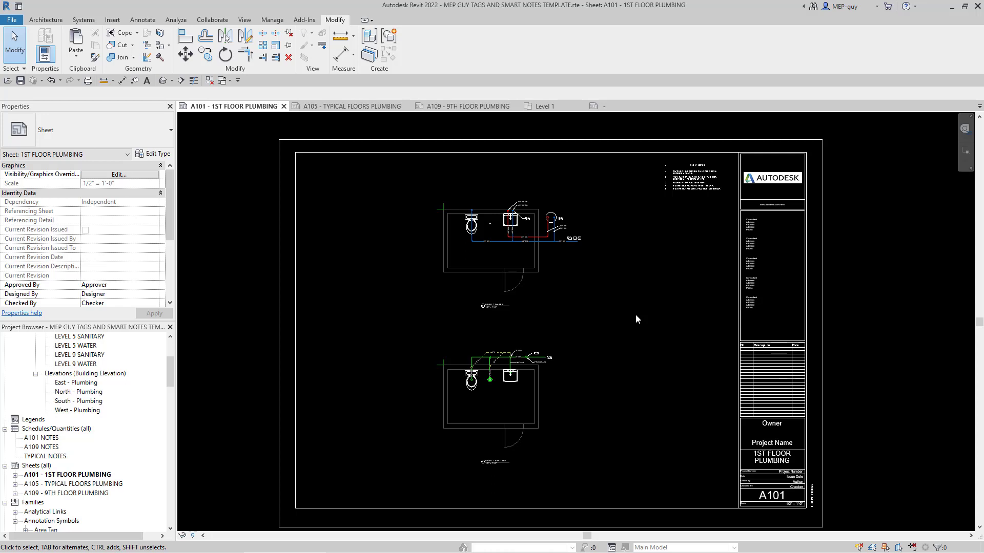
pyautogui.scroll(3, 494, 213)
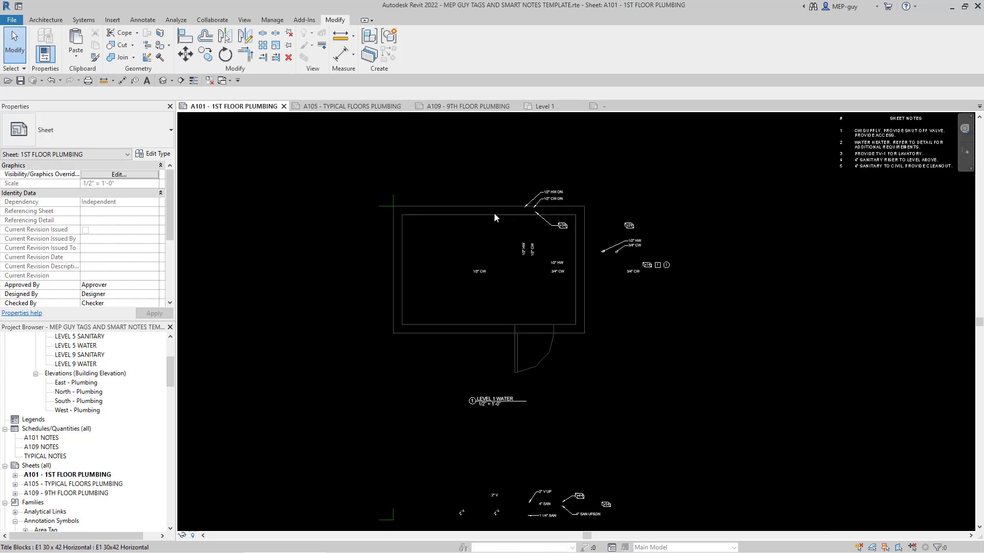
pyautogui.scroll(2, 494, 213)
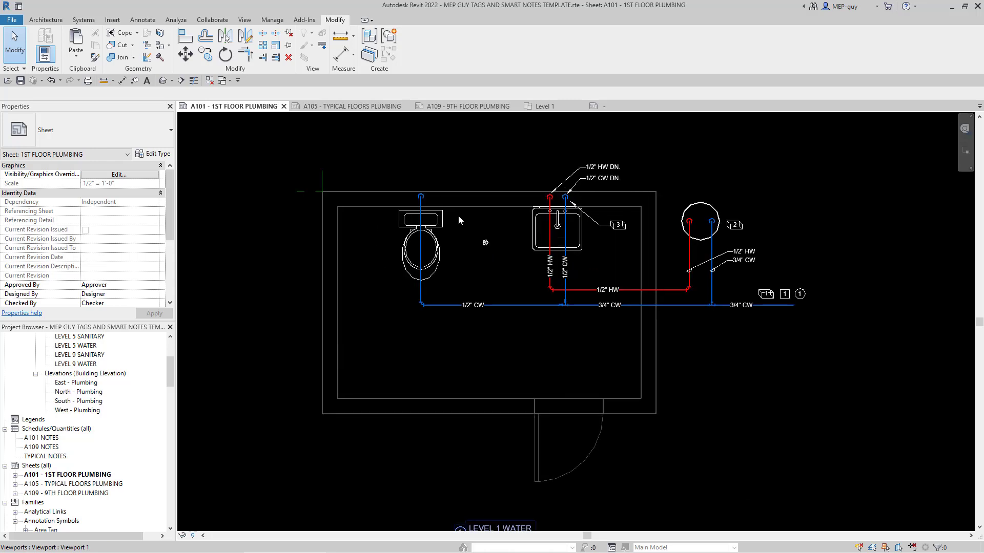
pyautogui.scroll(2, 458, 218)
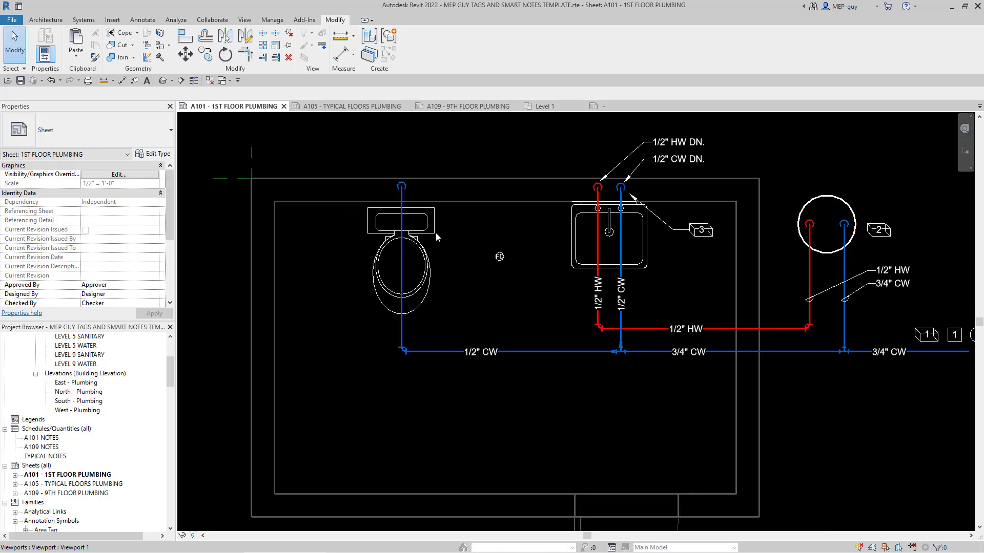